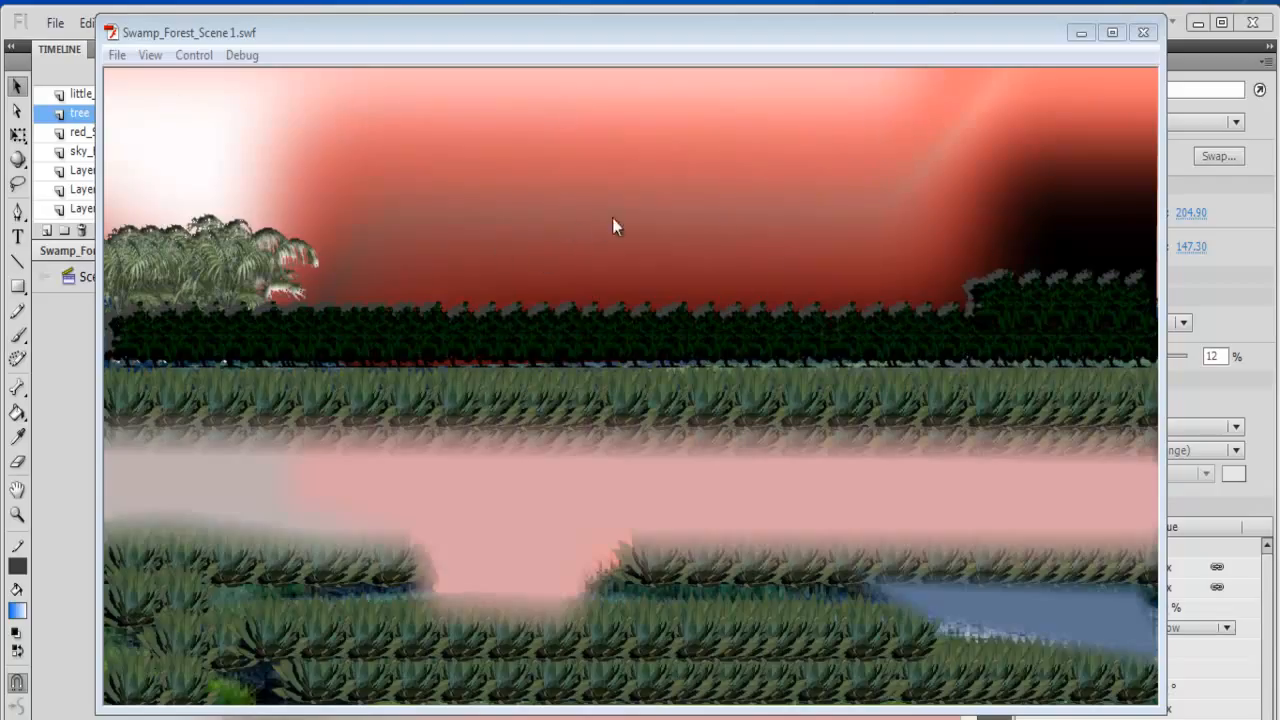
Step: Close the scene preview and move the sky_Blue layer above the red_Sky layer
click(1145, 33)
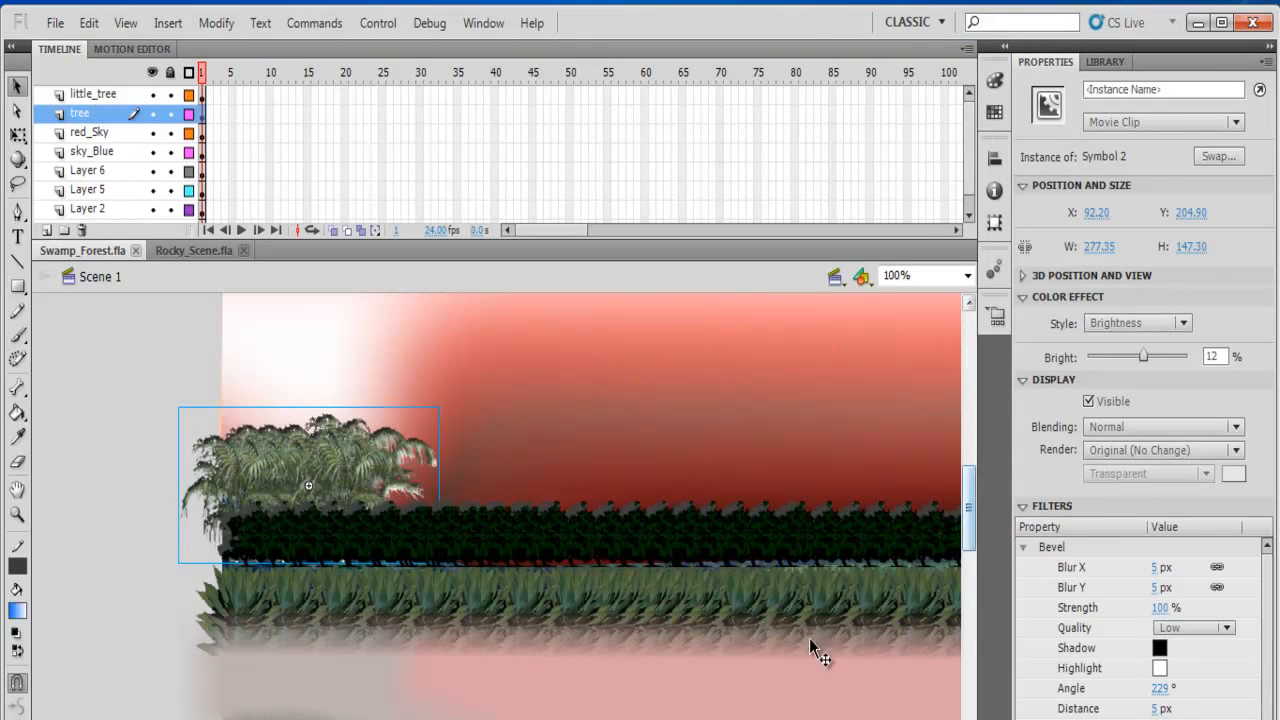
scroll(496, 506, right, 8)
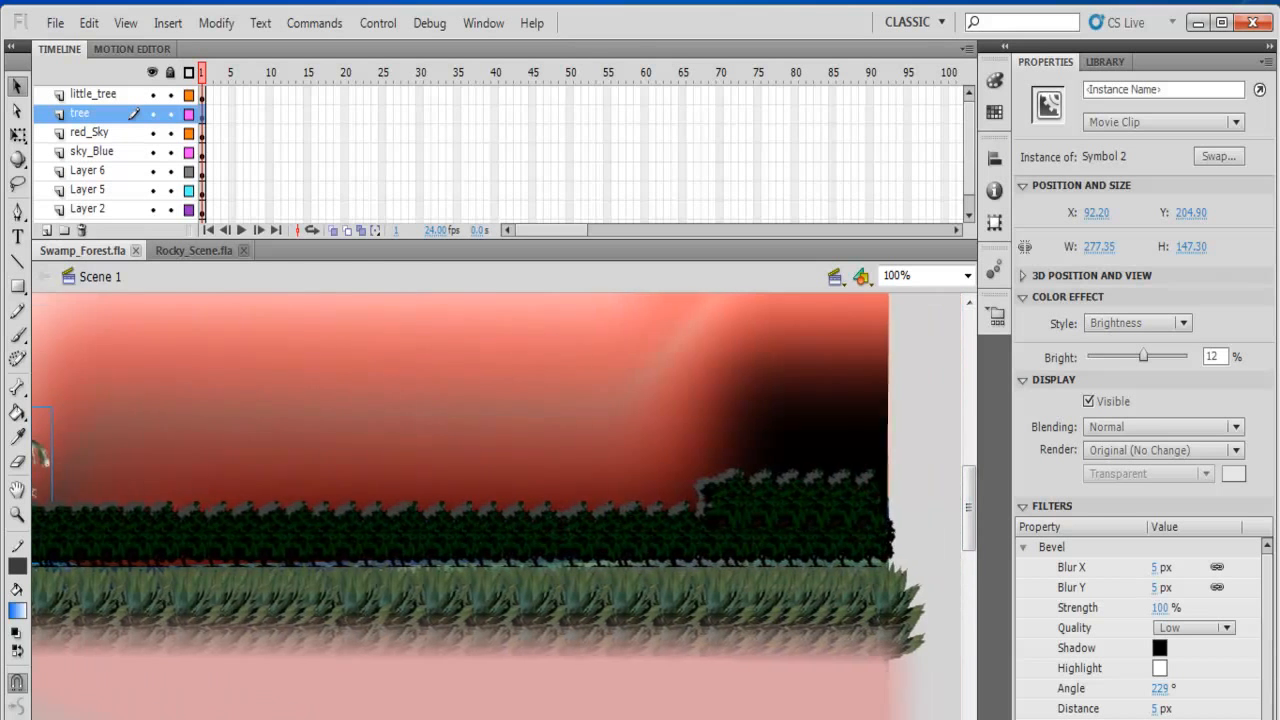
scroll(496, 506, left, 5)
scroll(497, 506, left, 2)
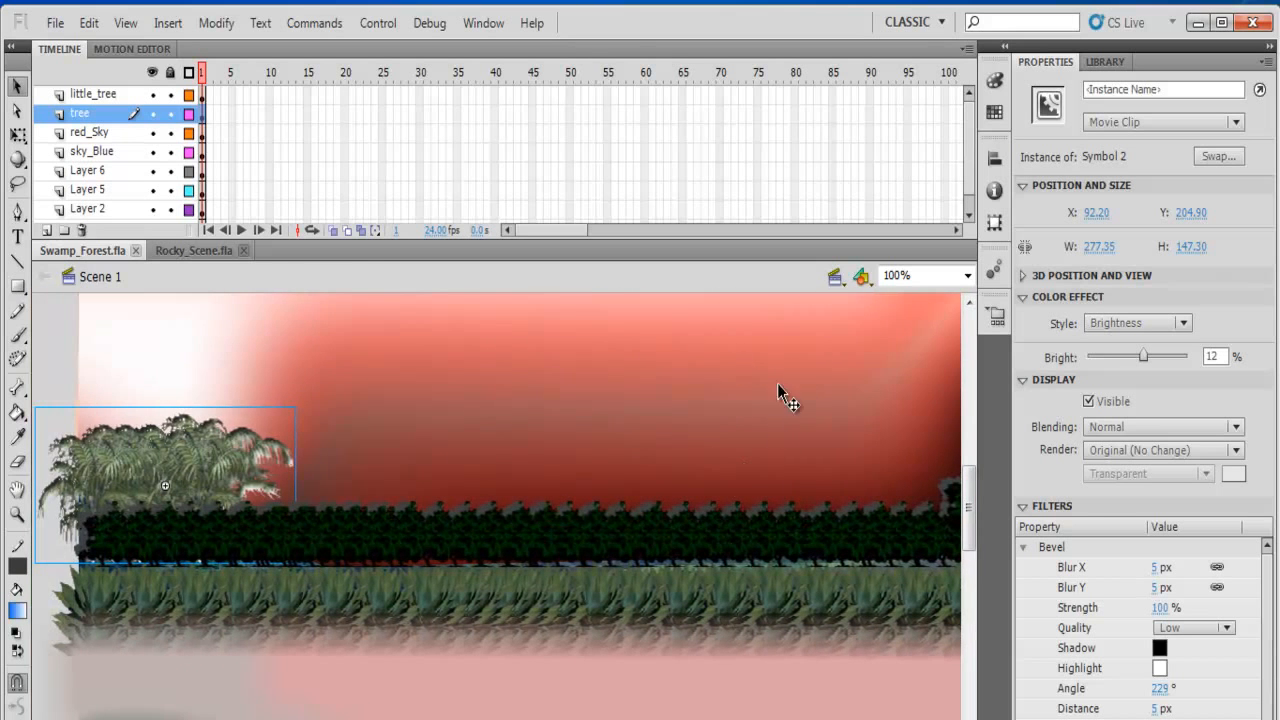
click(109, 153)
drag(109, 153, 115, 141)
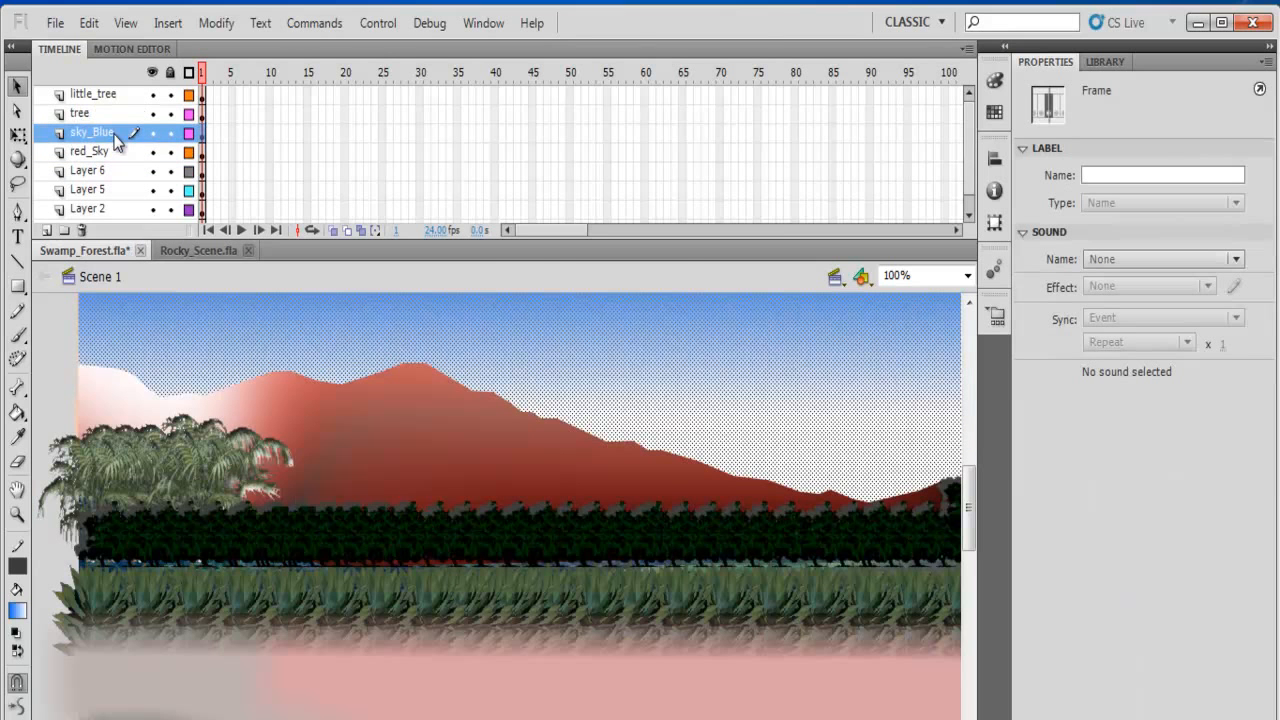
Step: Test the scene to preview it with the blue sky, and close the preview
click(381, 25)
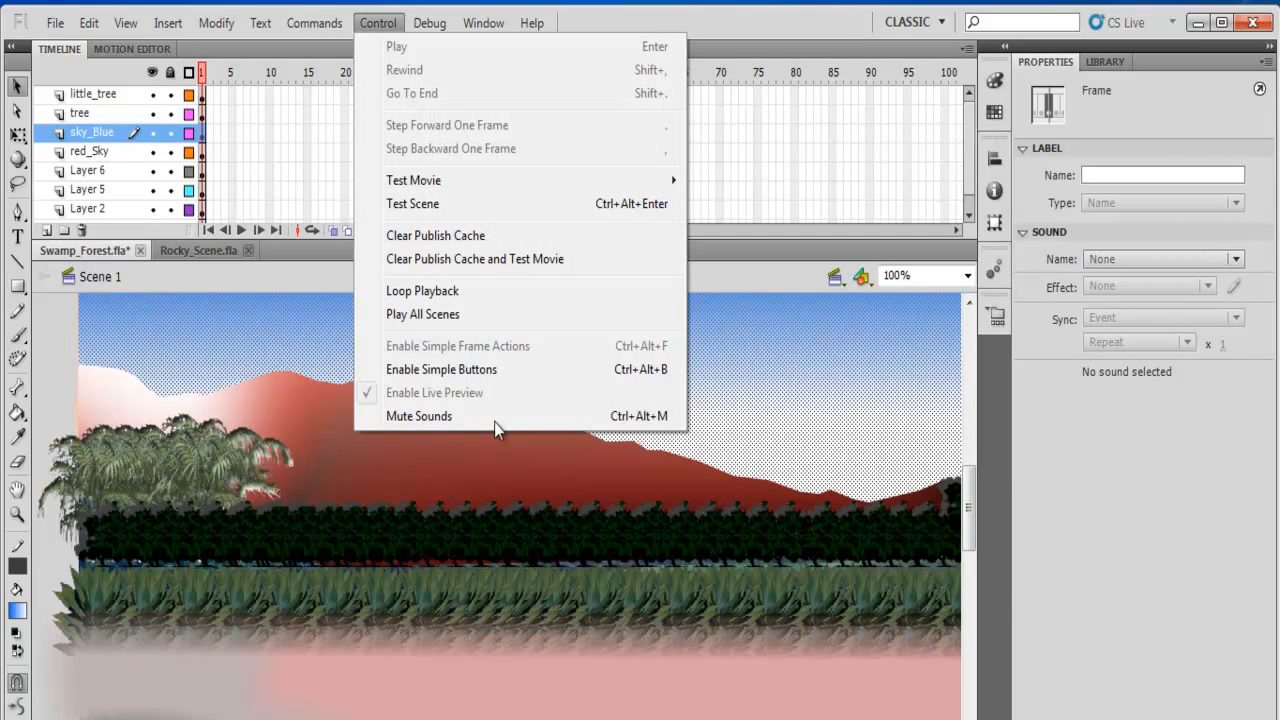
click(436, 211)
drag(786, 45, 732, 48)
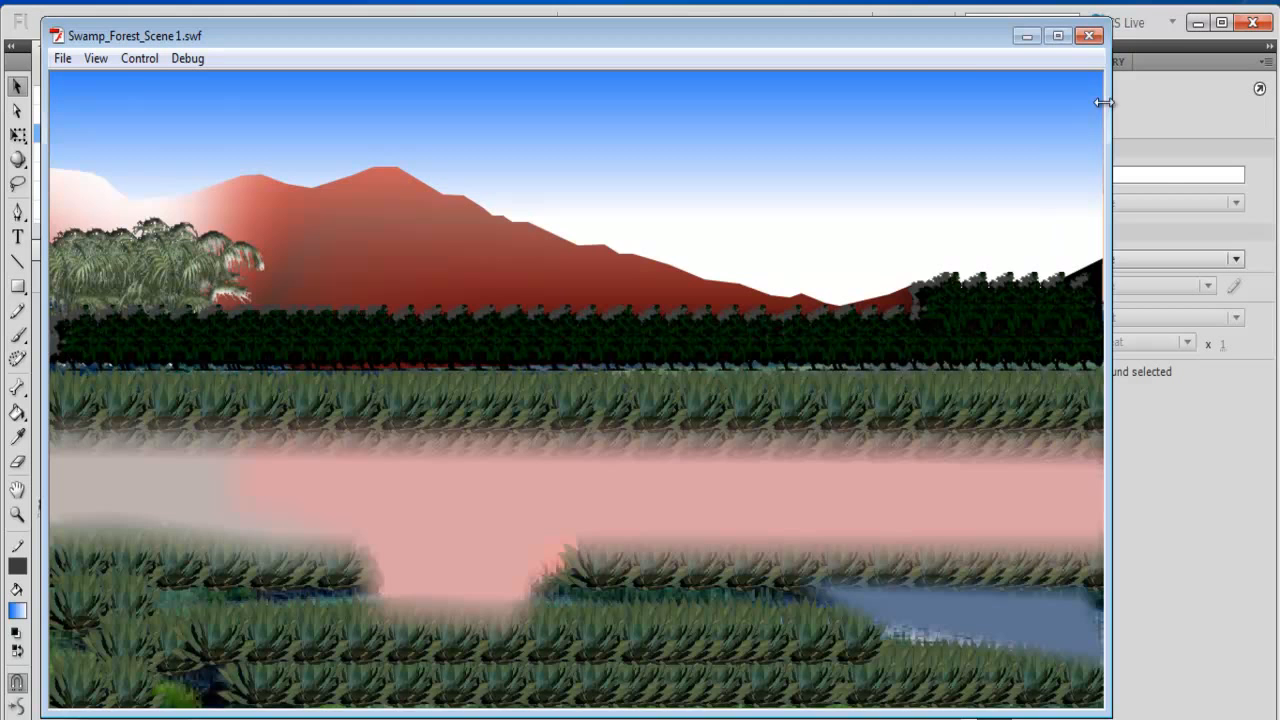
click(1089, 36)
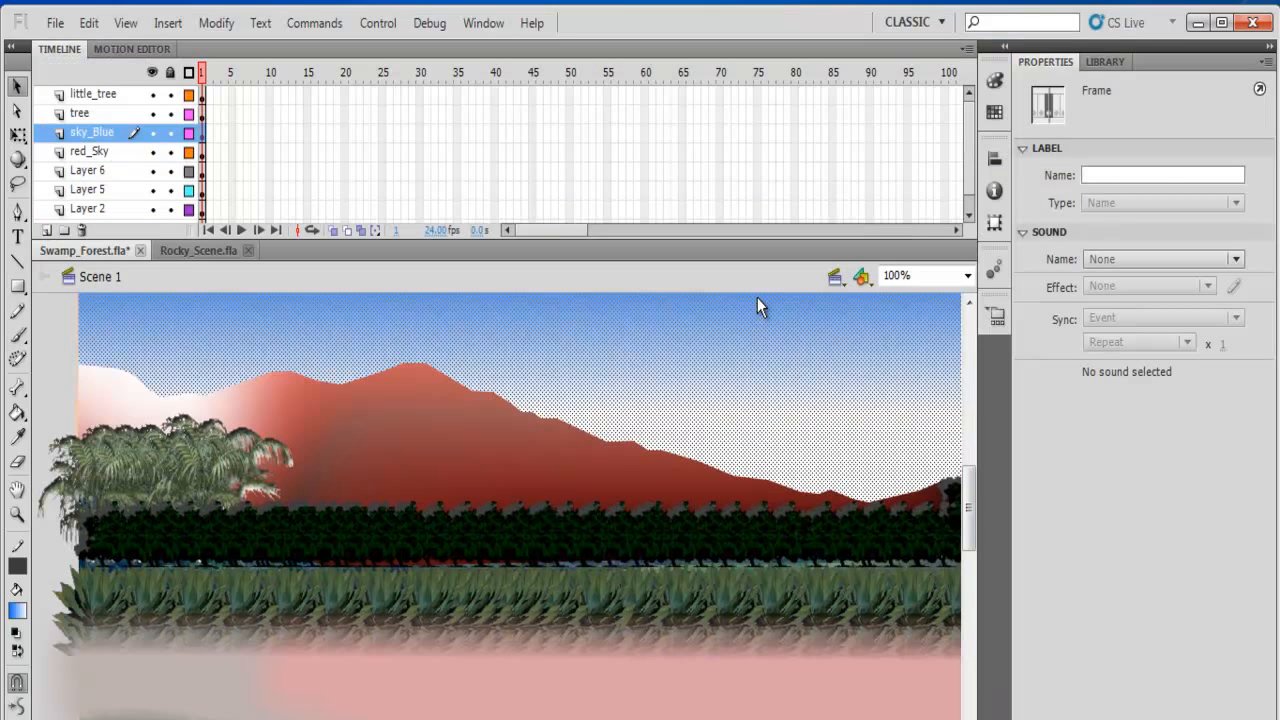
Step: Set the brightness of the dark tree row on the little_tree layer to 7% and preview the scene
click(496, 539)
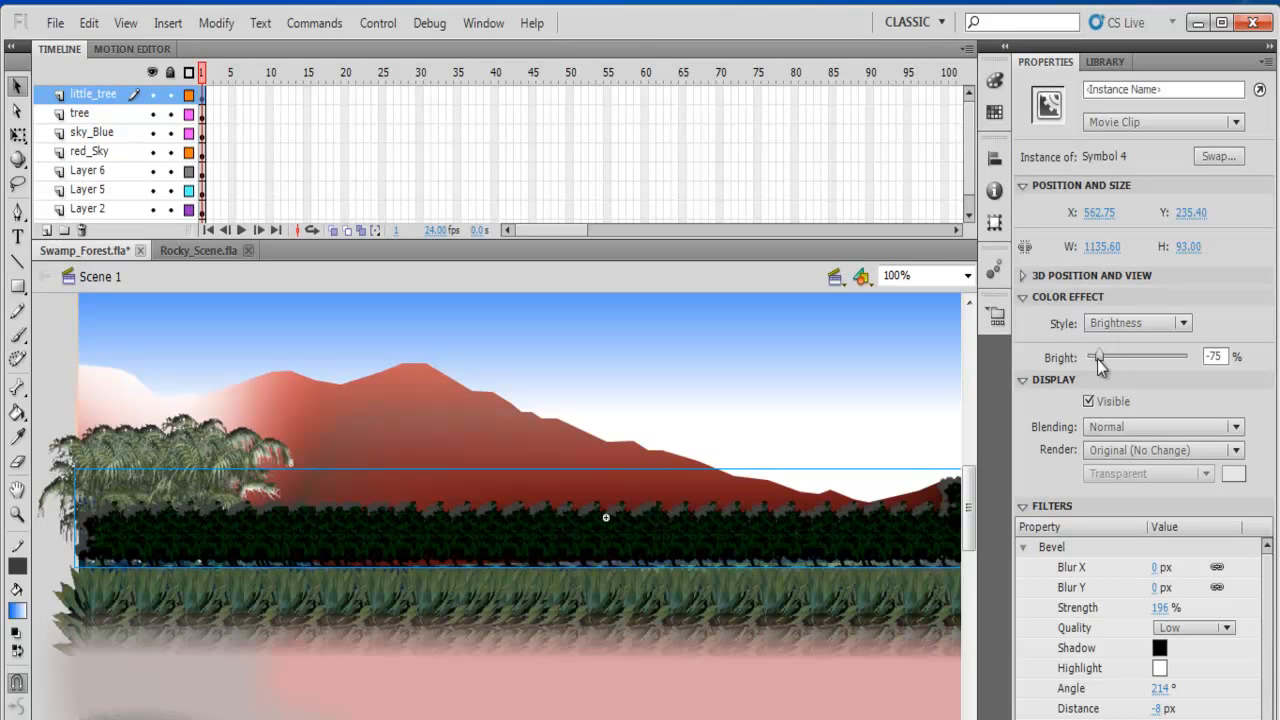
drag(1097, 357, 1139, 360)
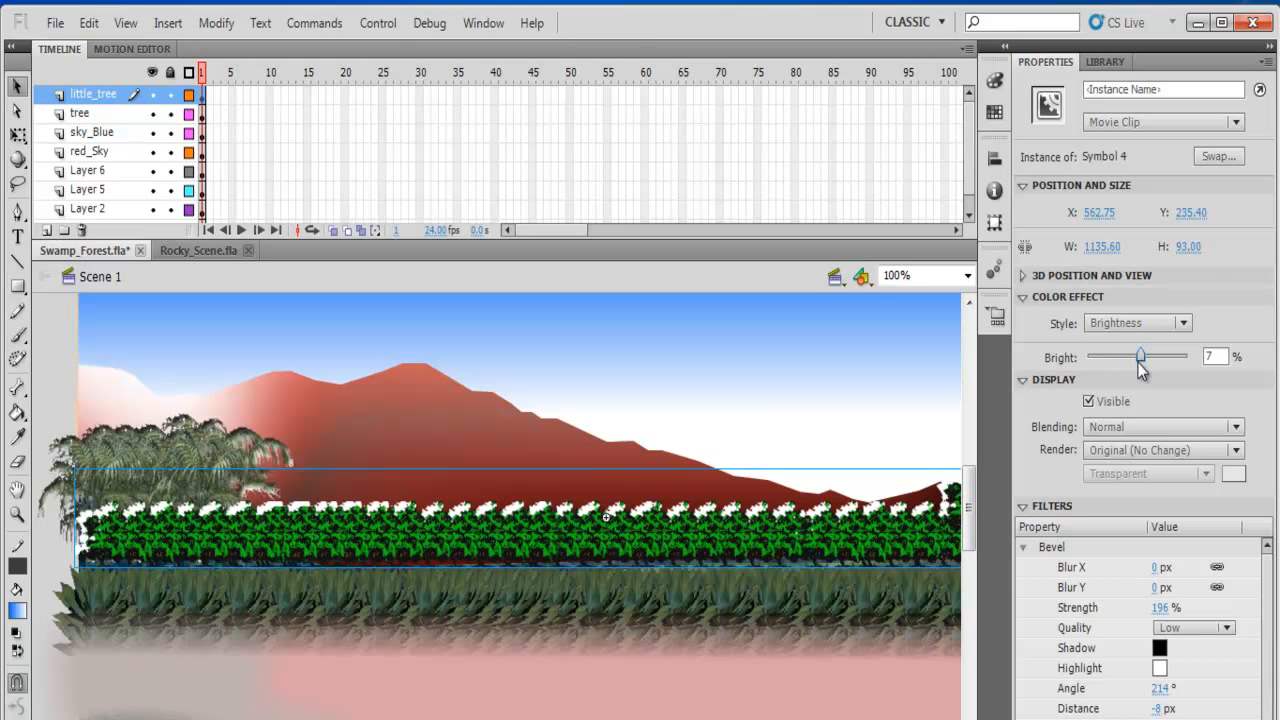
click(386, 27)
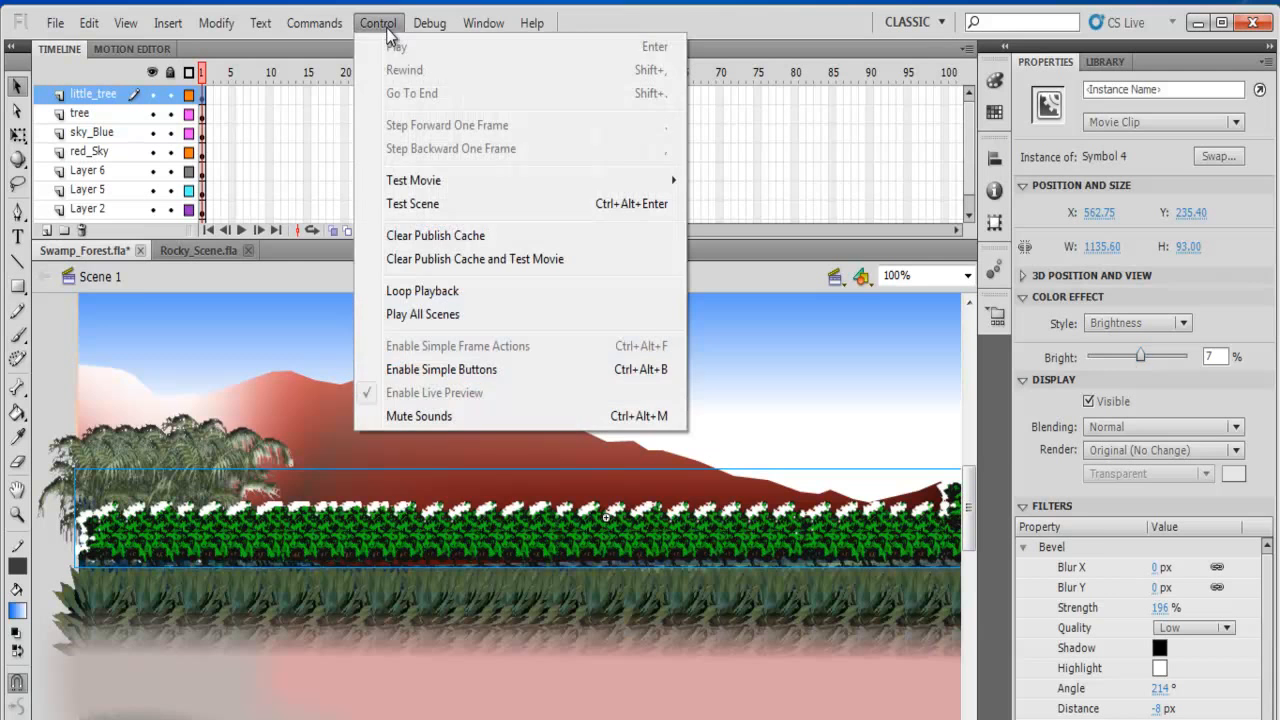
click(415, 210)
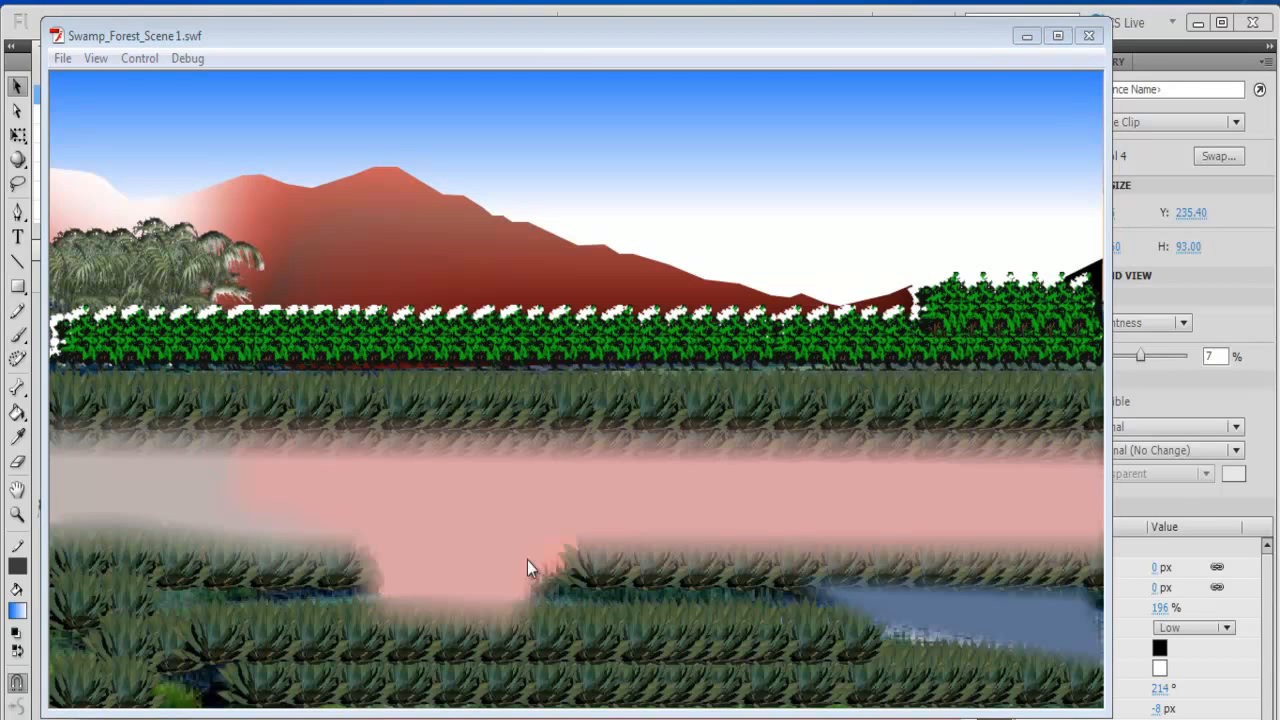
click(1091, 38)
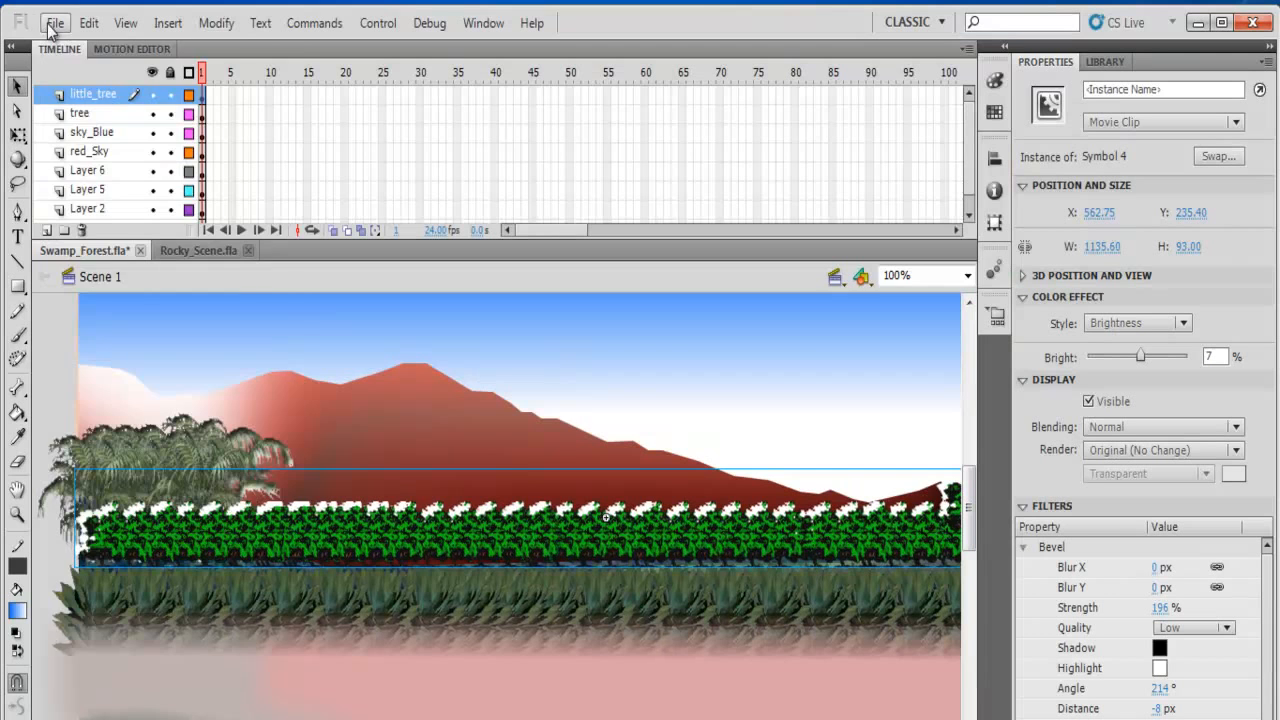
Step: Create a new blank document for building the scene from scratch
click(55, 23)
click(77, 47)
click(861, 631)
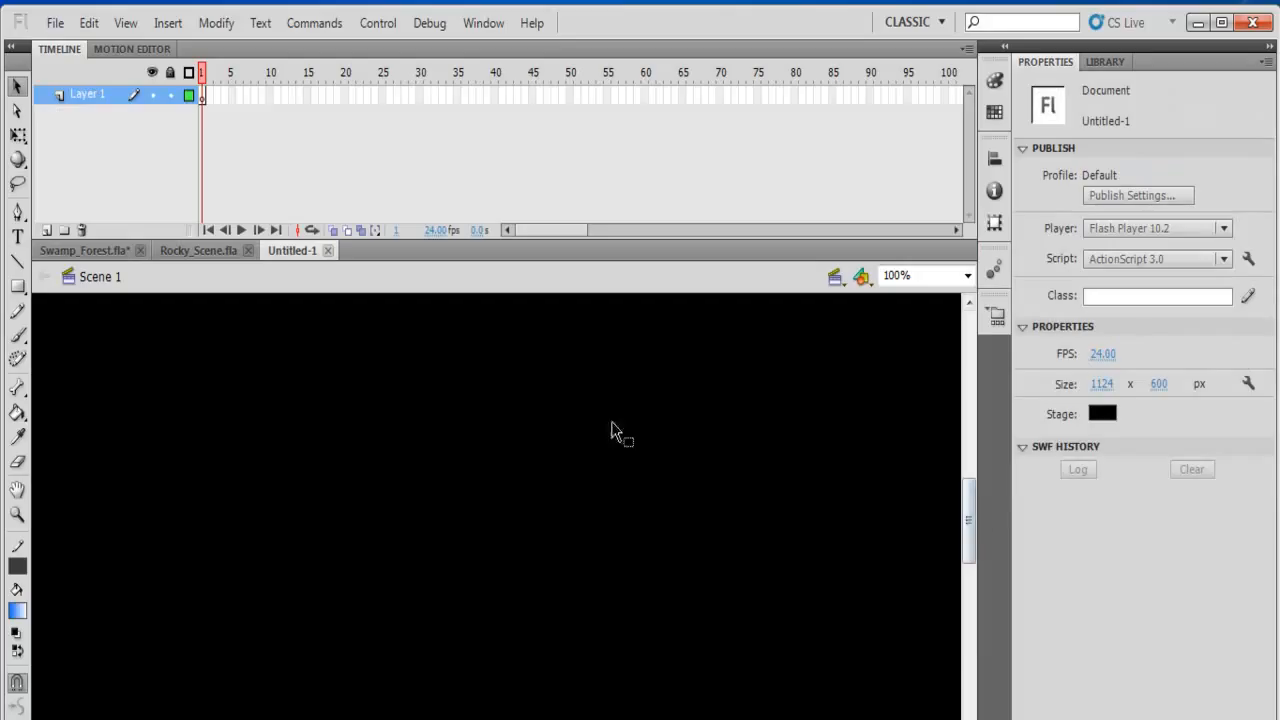
Step: With the Pen tool, draw a closed rectangular outline over the upper half of the stage, with extra anchors on both side edges
mouse_move(966, 517)
mouse_down()
mouse_move(966, 551)
mouse_move(981, 468)
mouse_move(981, 537)
mouse_up()
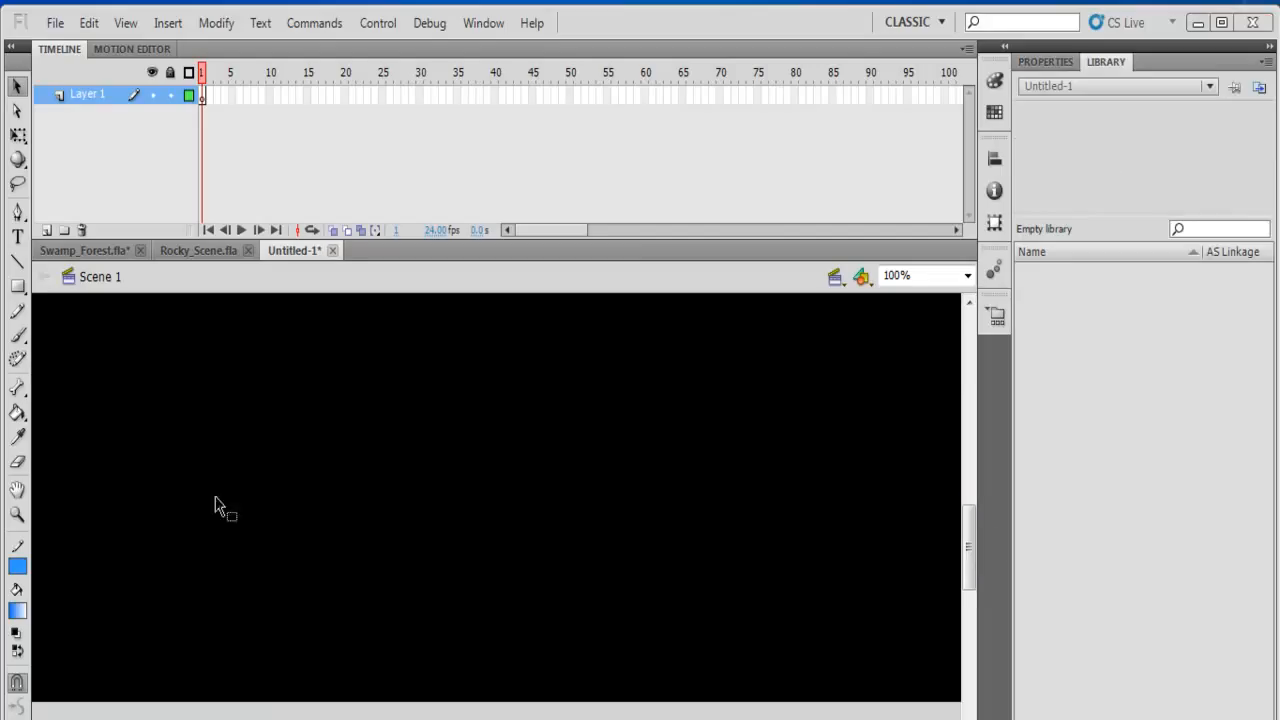
click(17, 214)
click(966, 279)
click(893, 351)
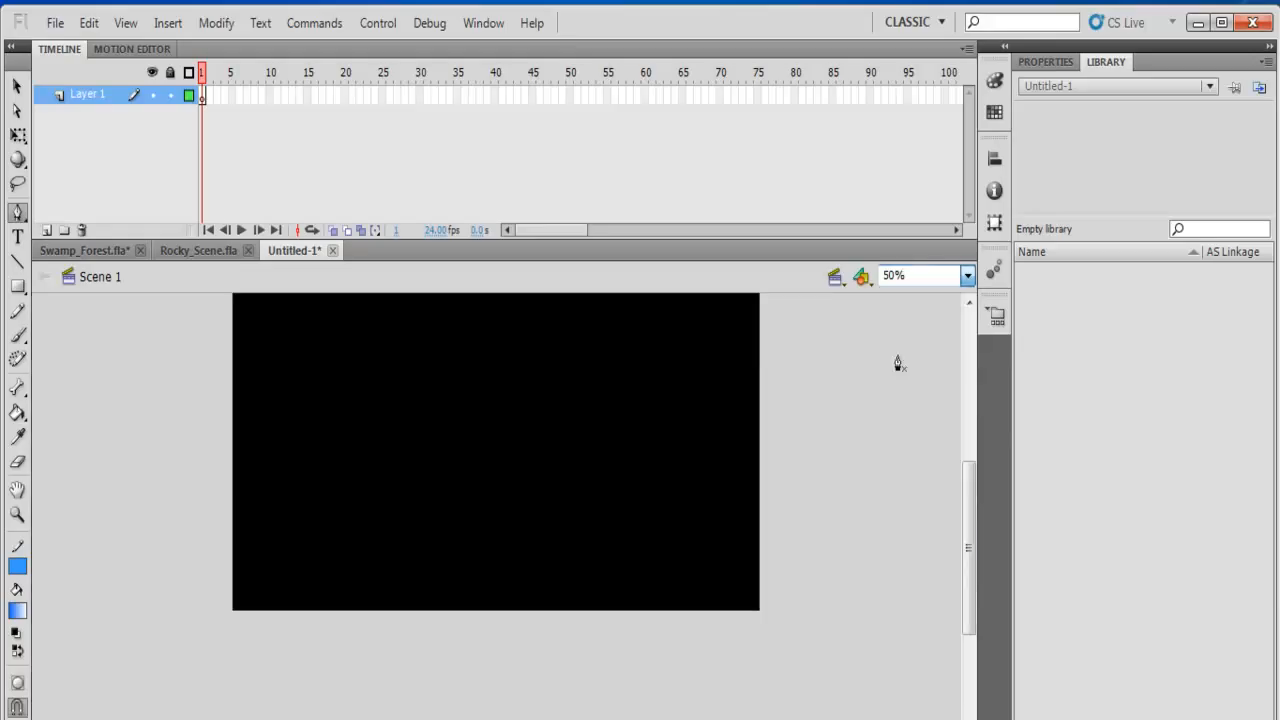
drag(971, 527, 974, 509)
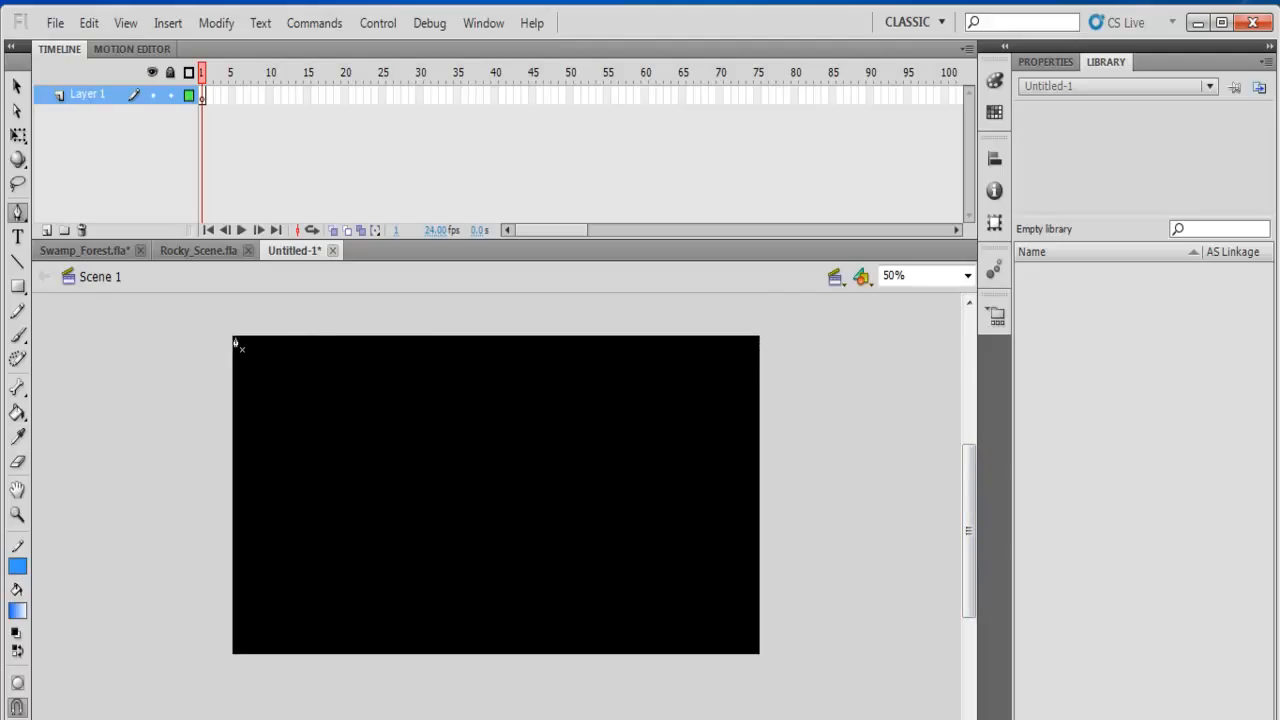
click(758, 337)
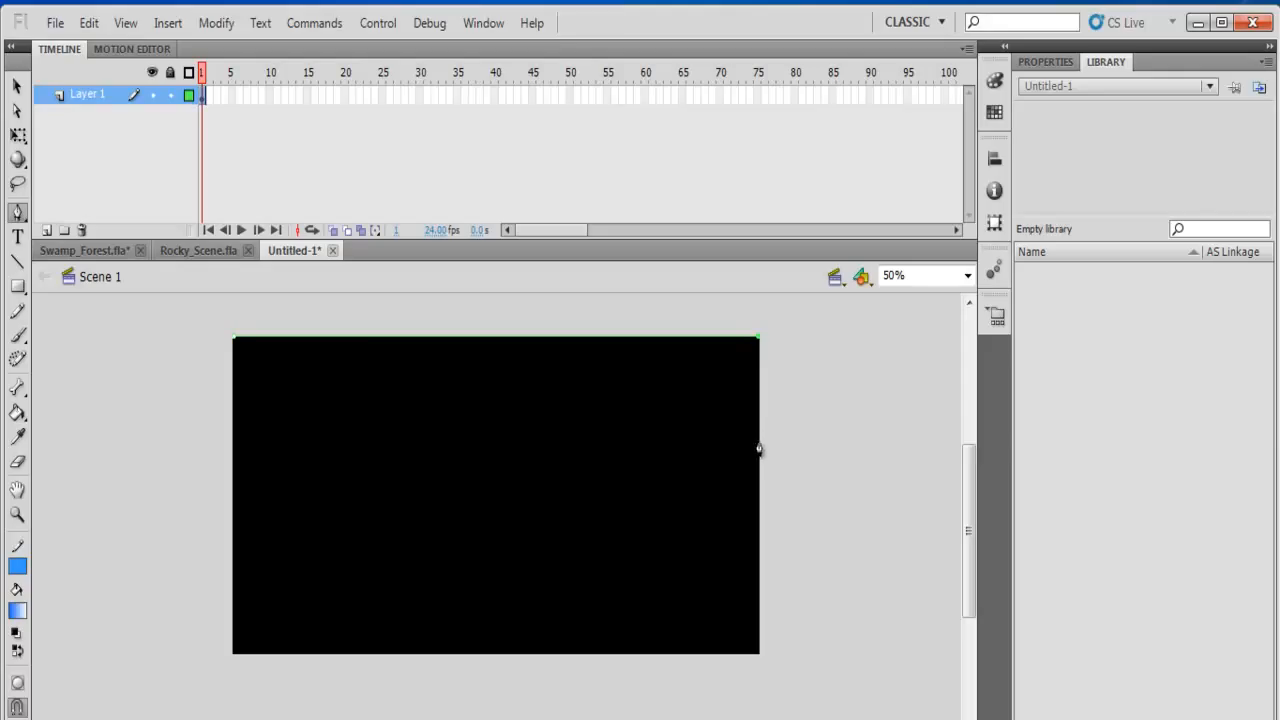
click(758, 447)
click(759, 493)
click(233, 494)
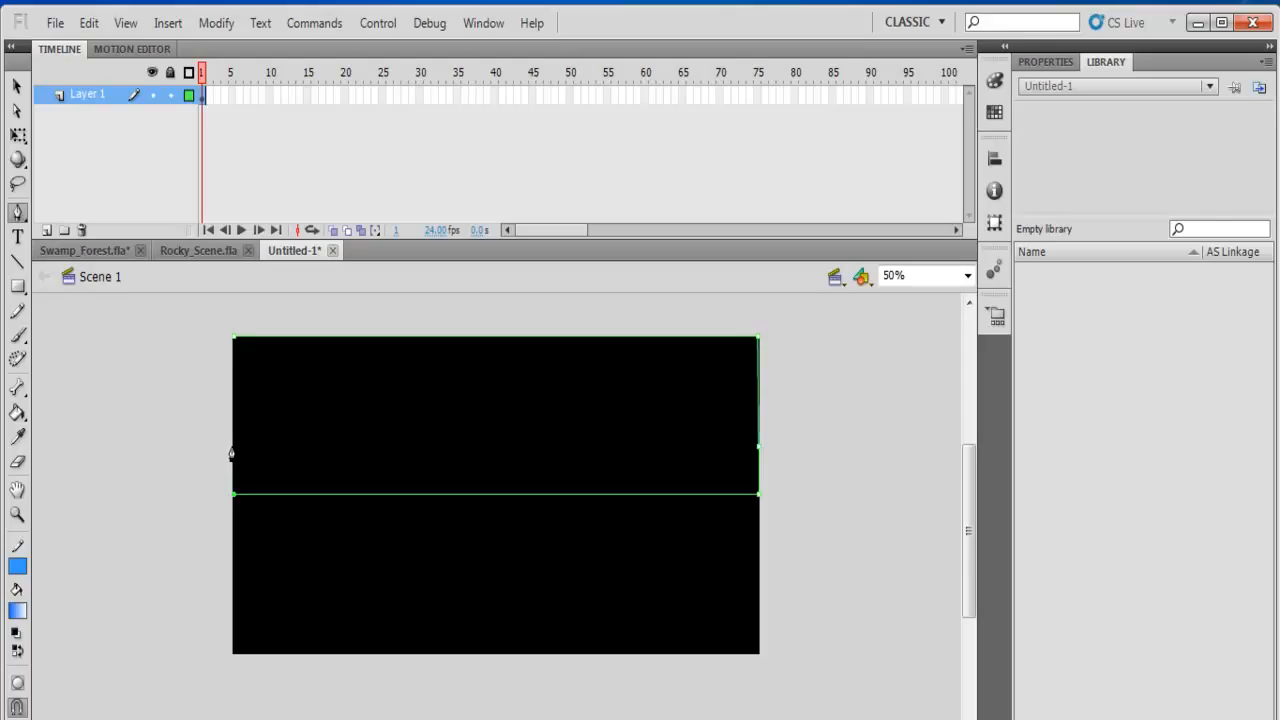
click(233, 447)
click(234, 337)
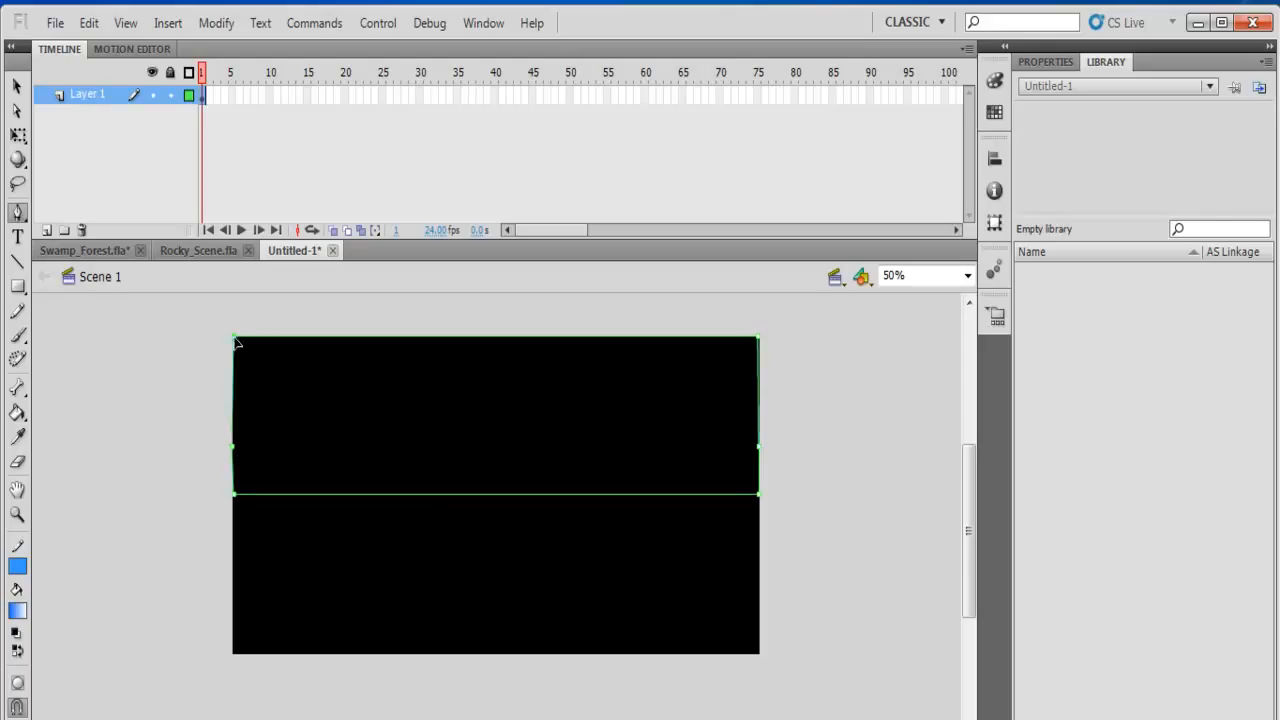
Step: Draw a horizontal dividing line between the outline's side edges, separating the sky area from a narrow band below
click(758, 447)
click(234, 449)
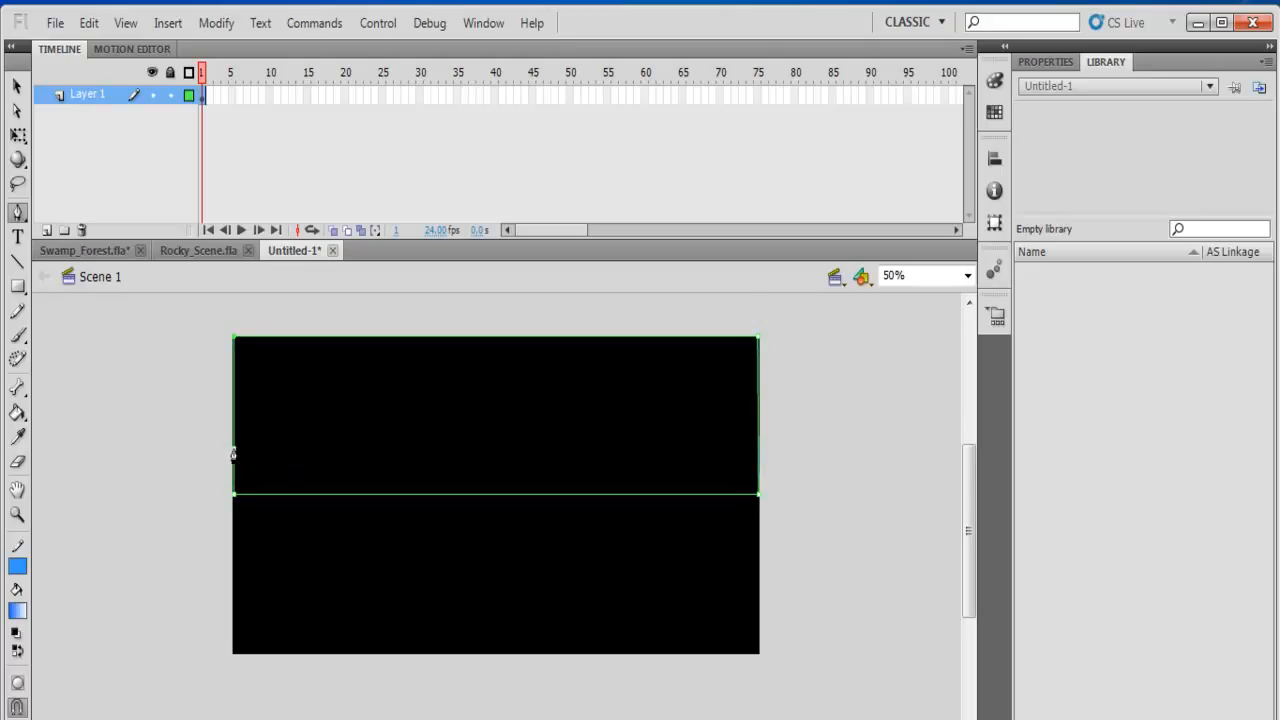
click(758, 447)
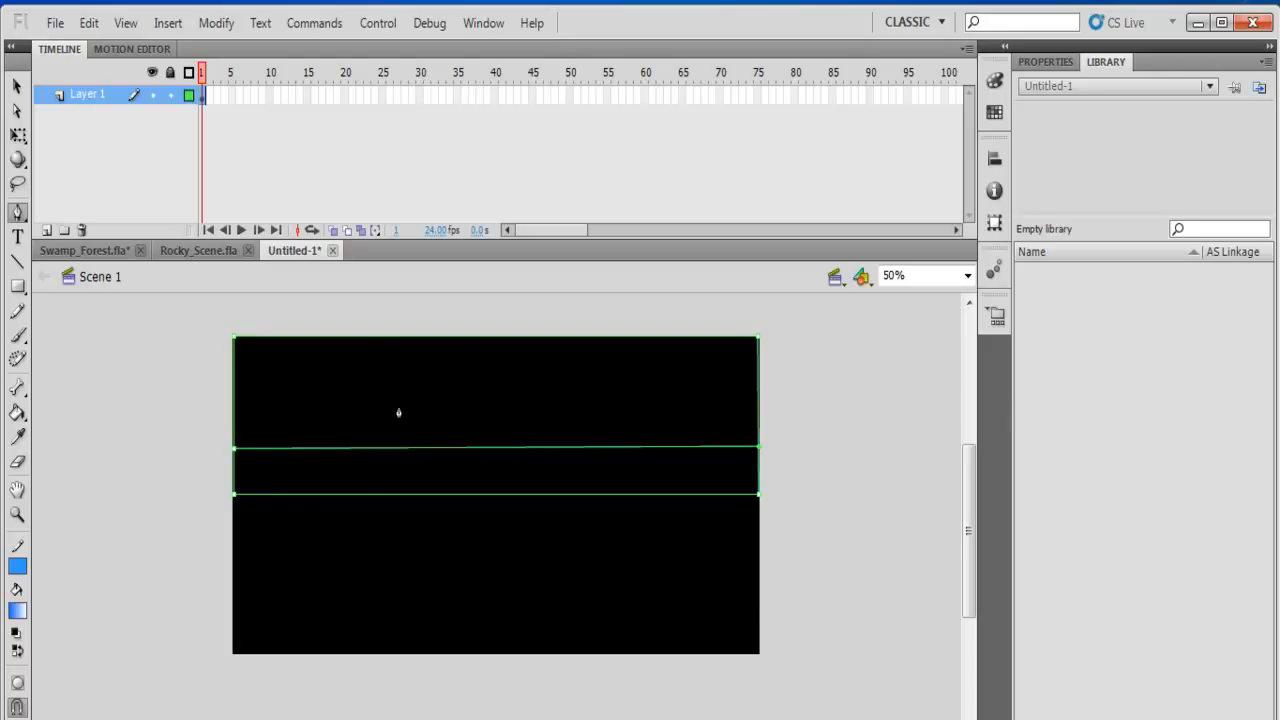
Step: Fill the sky area with the blue-to-white gradient, oriented vertically with blue at the top and white at the horizon
click(17, 412)
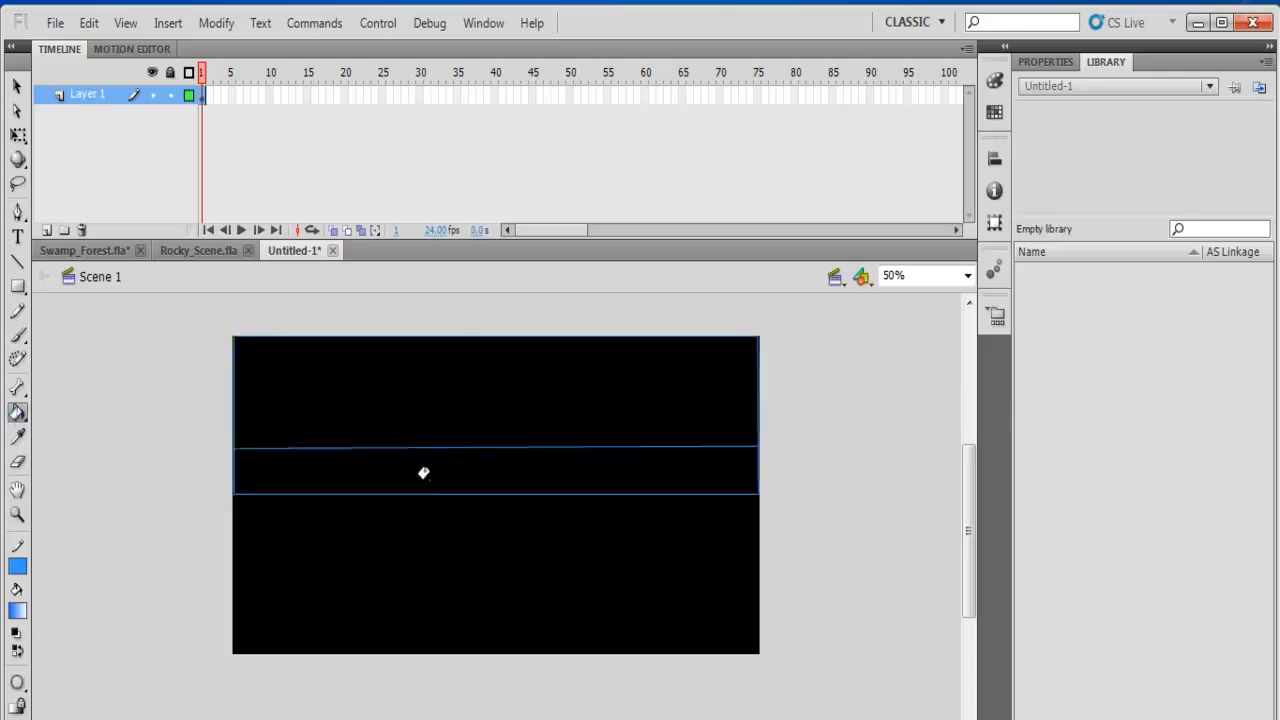
click(434, 393)
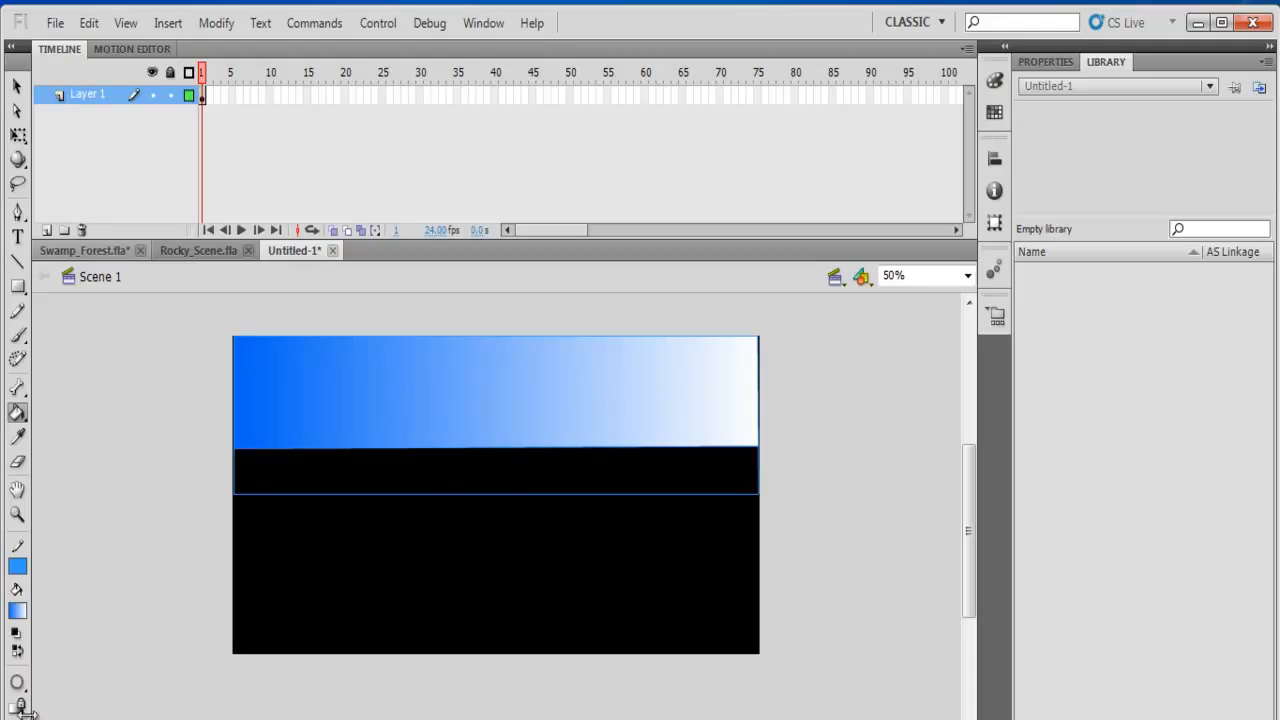
click(17, 412)
click(17, 88)
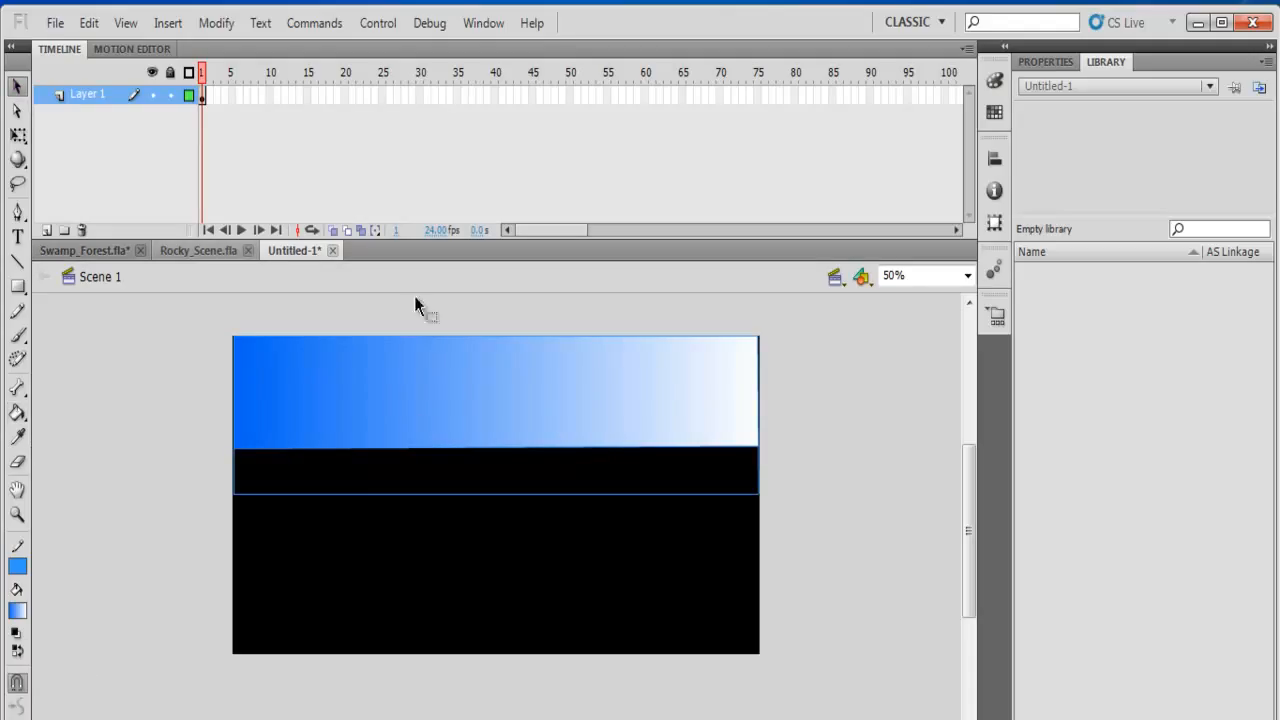
click(491, 440)
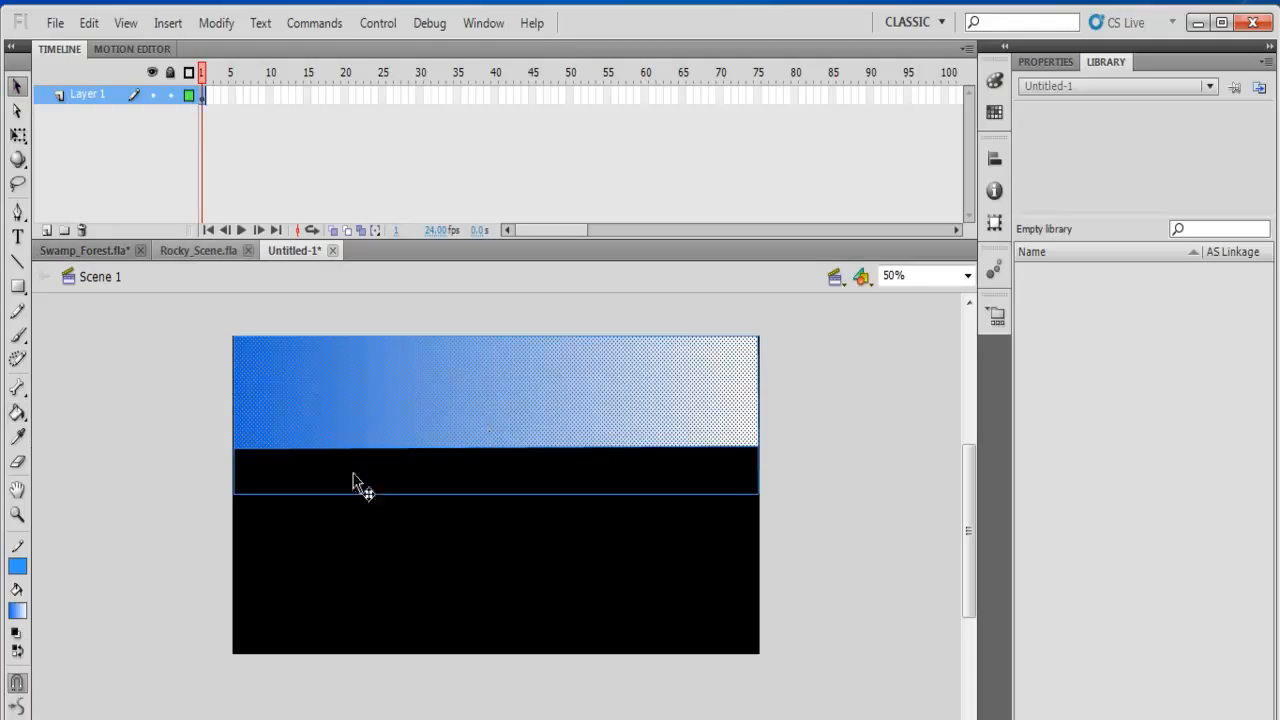
click(17, 412)
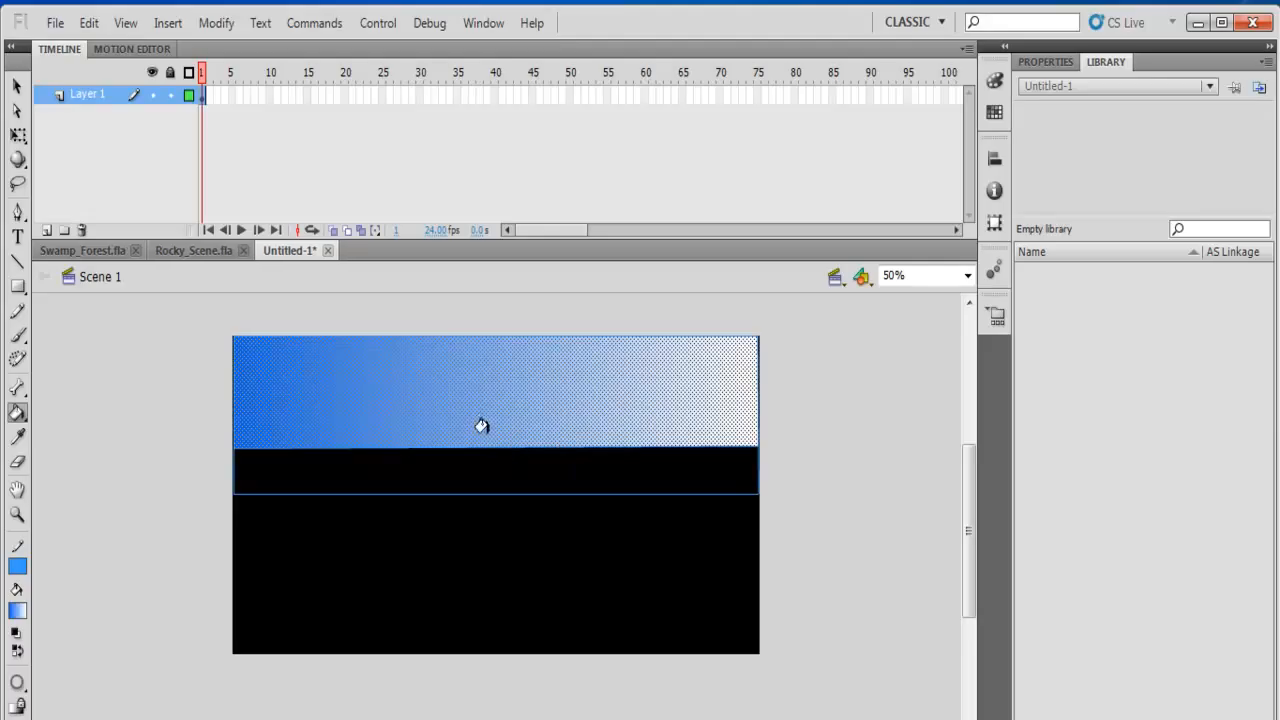
mouse_move(487, 440)
mouse_down()
mouse_move(463, 333)
mouse_move(484, 306)
mouse_up()
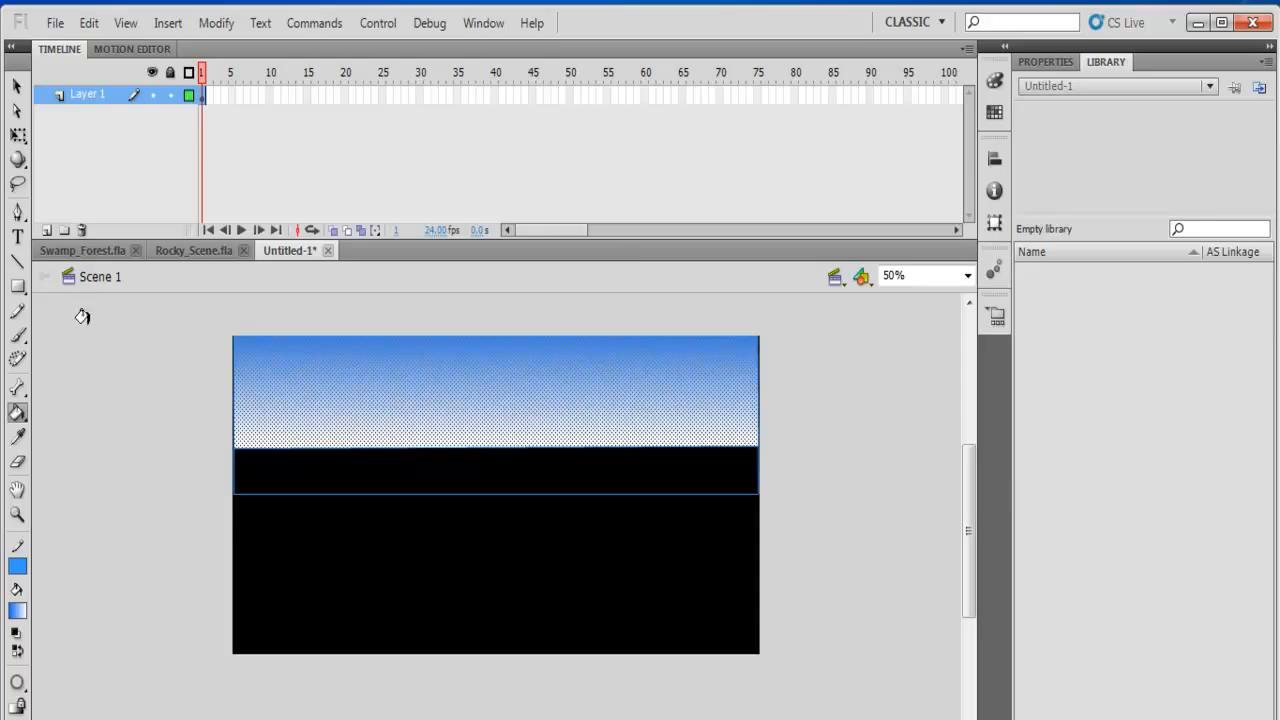
Step: From the Swamp_Forest.fla library, place tree_middle.png at the right end of the band and tex_plant1.png at its left end
click(17, 87)
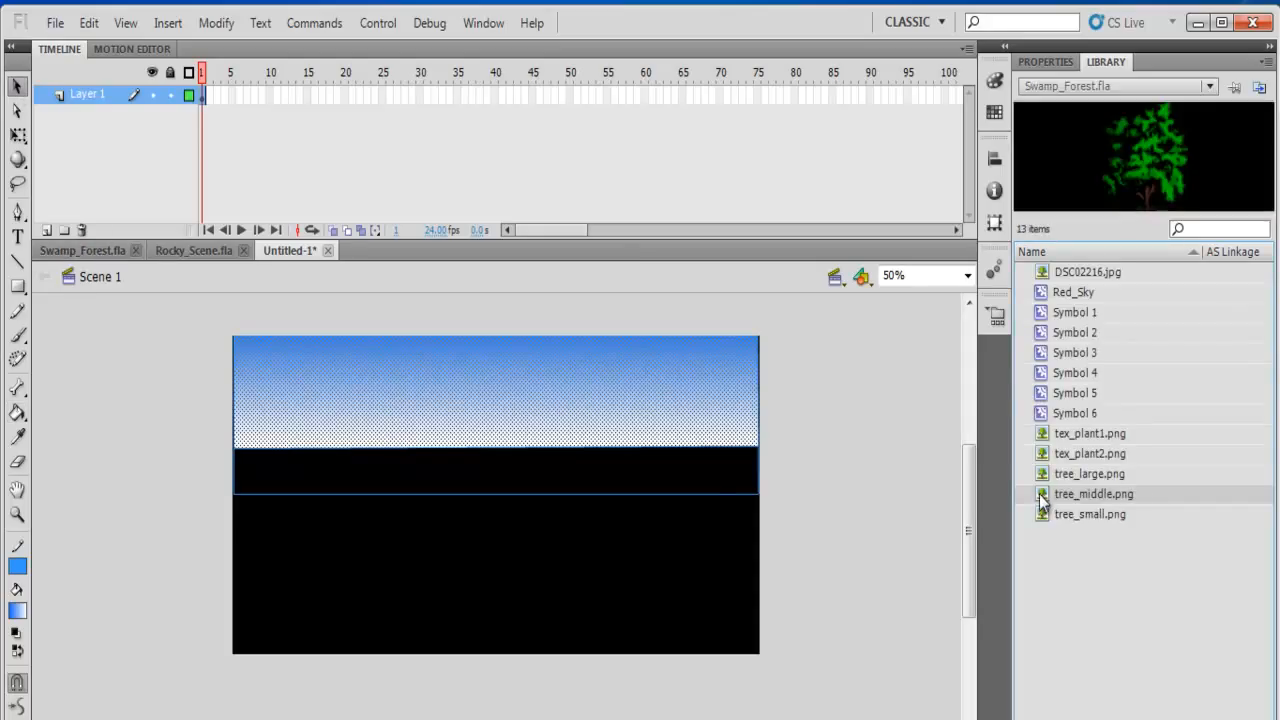
drag(1040, 500, 745, 479)
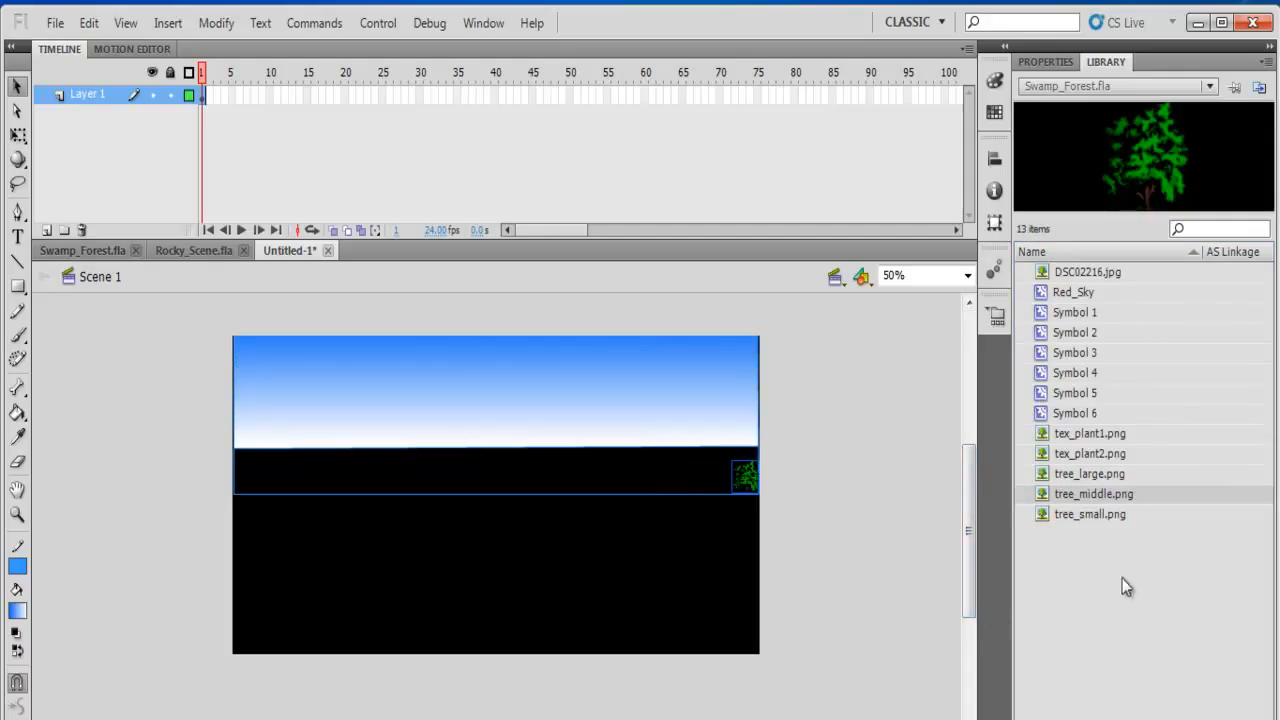
click(1062, 434)
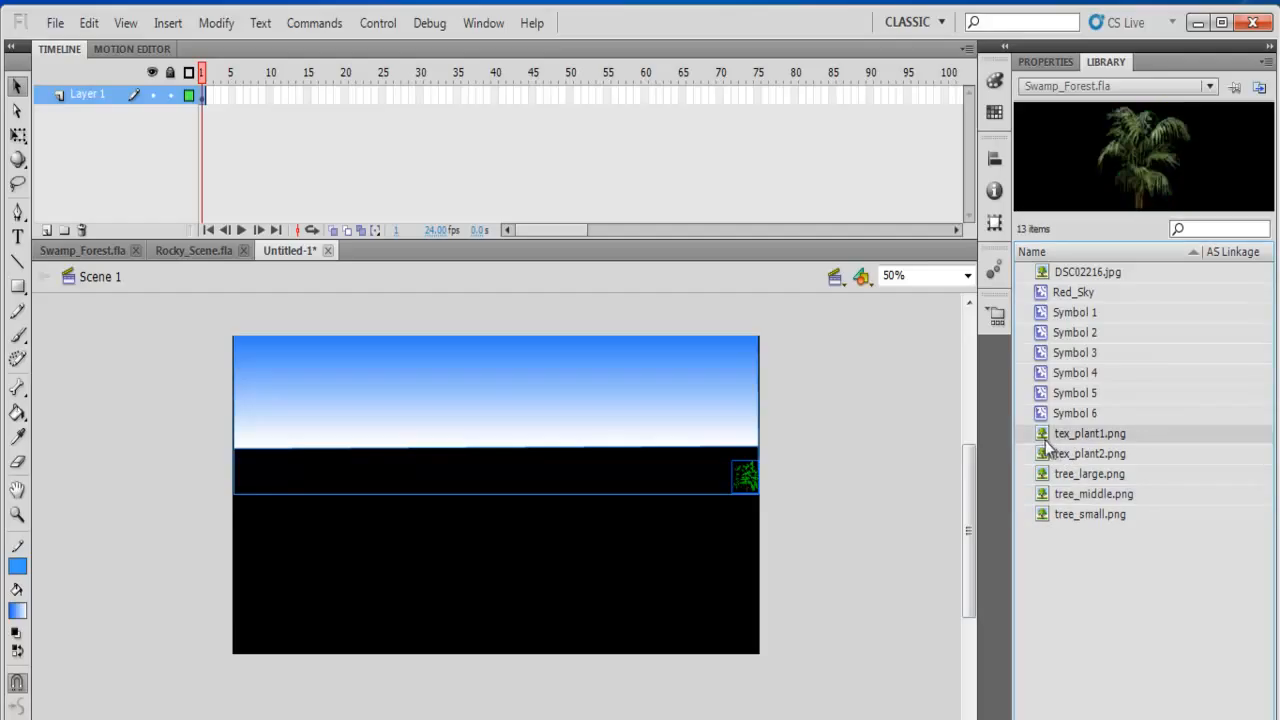
drag(1045, 438, 250, 513)
drag(262, 460, 262, 460)
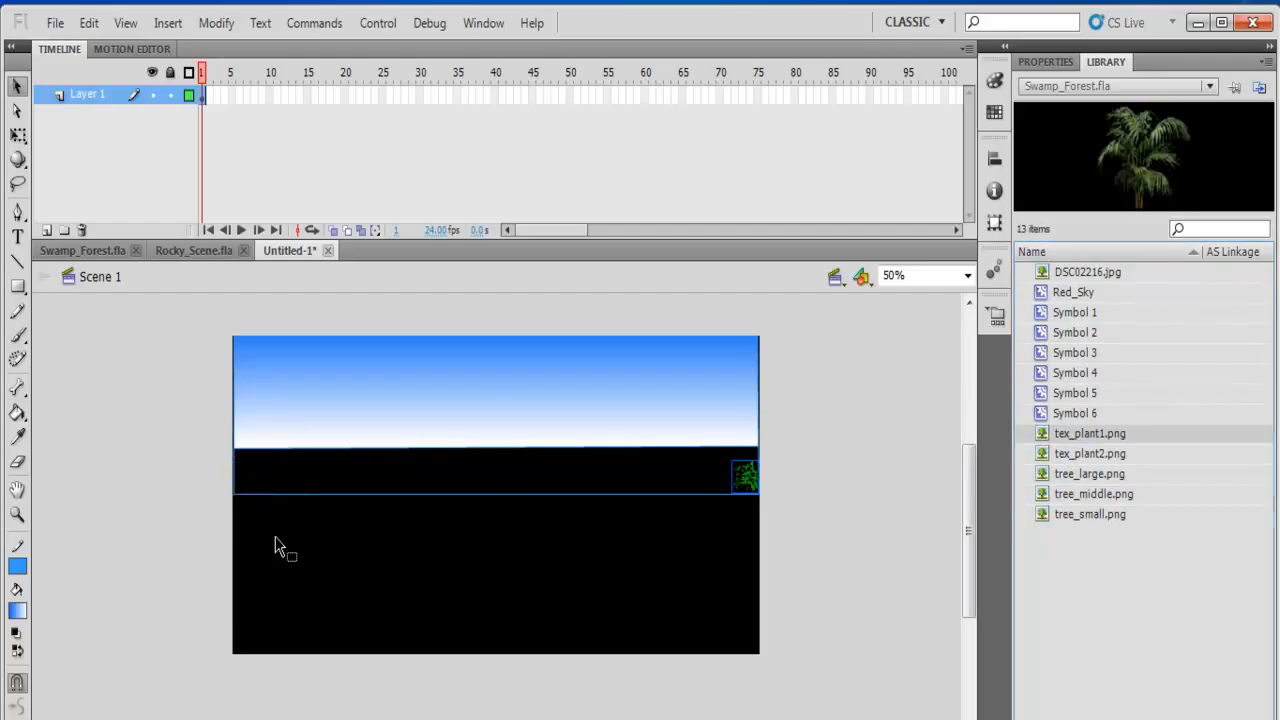
Step: Place tex_plant2.png in the lower-right corner of the stage and scale it down to about half its size
click(1074, 496)
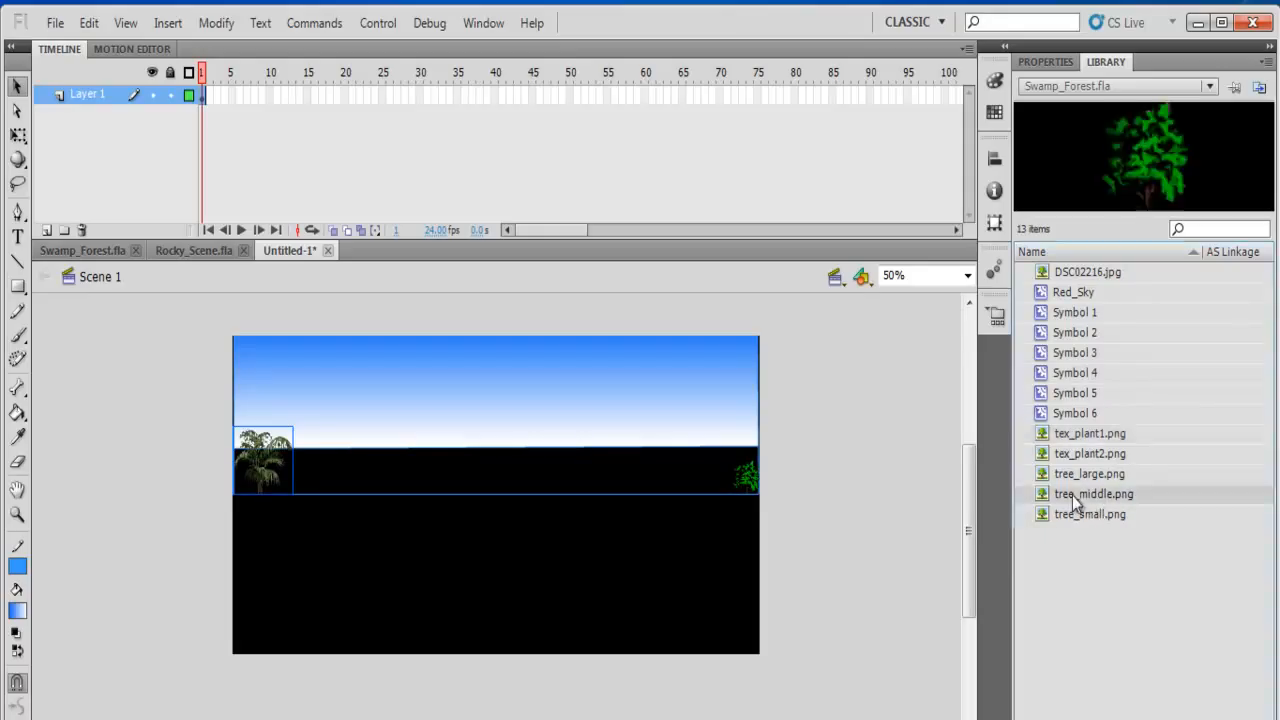
click(1068, 515)
click(1082, 458)
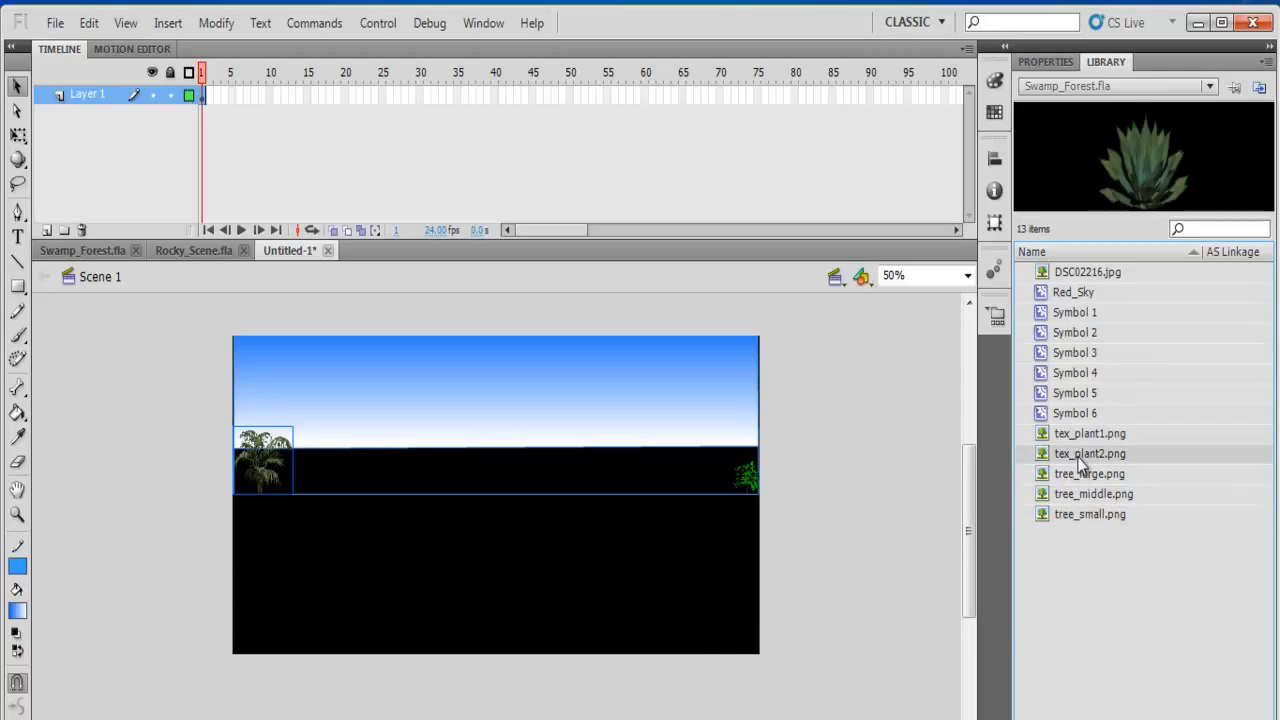
drag(1043, 460, 739, 629)
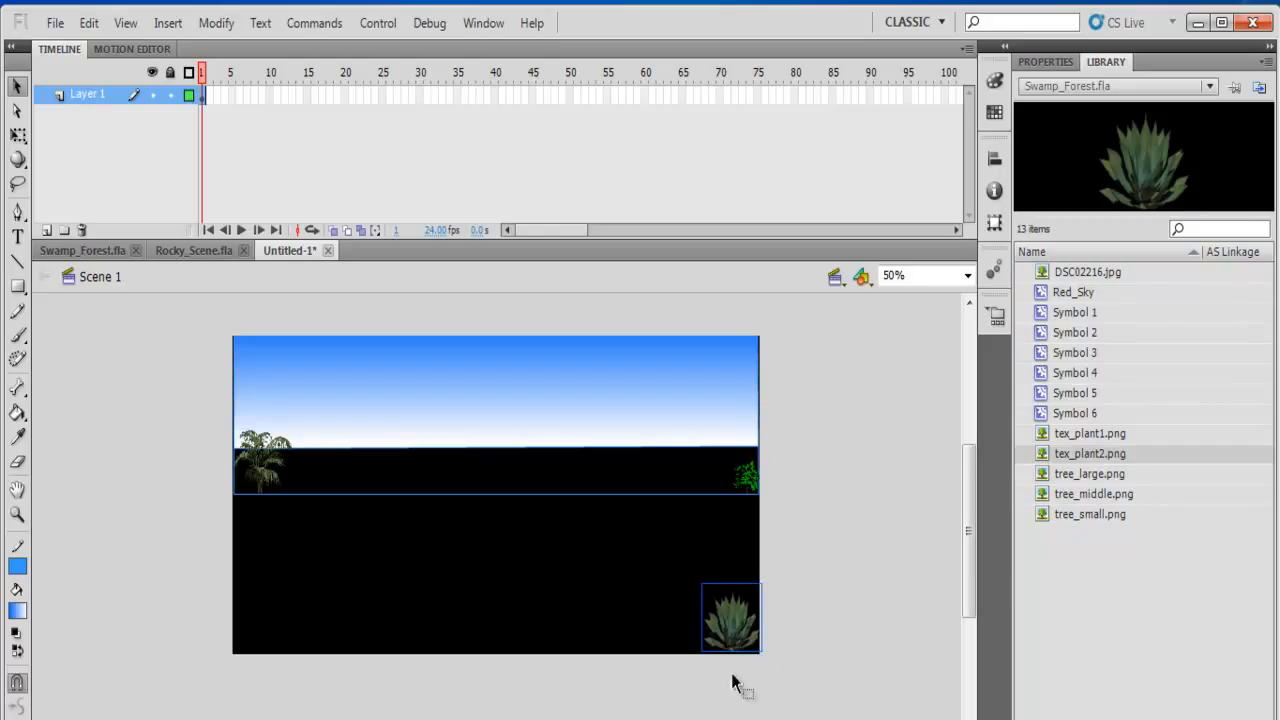
click(18, 135)
drag(701, 583, 716, 599)
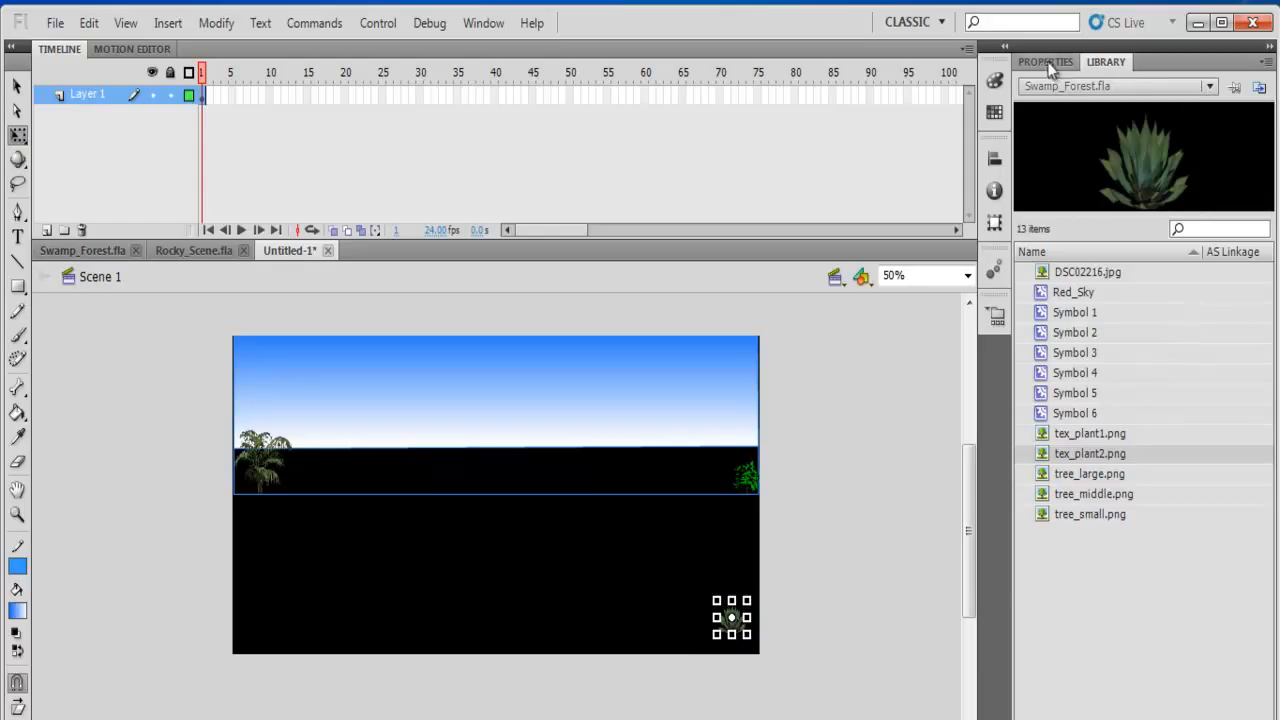
Step: Review the images in the Untitled-1 library and compare the new document with the Swamp_Forest.fla scene
click(1209, 86)
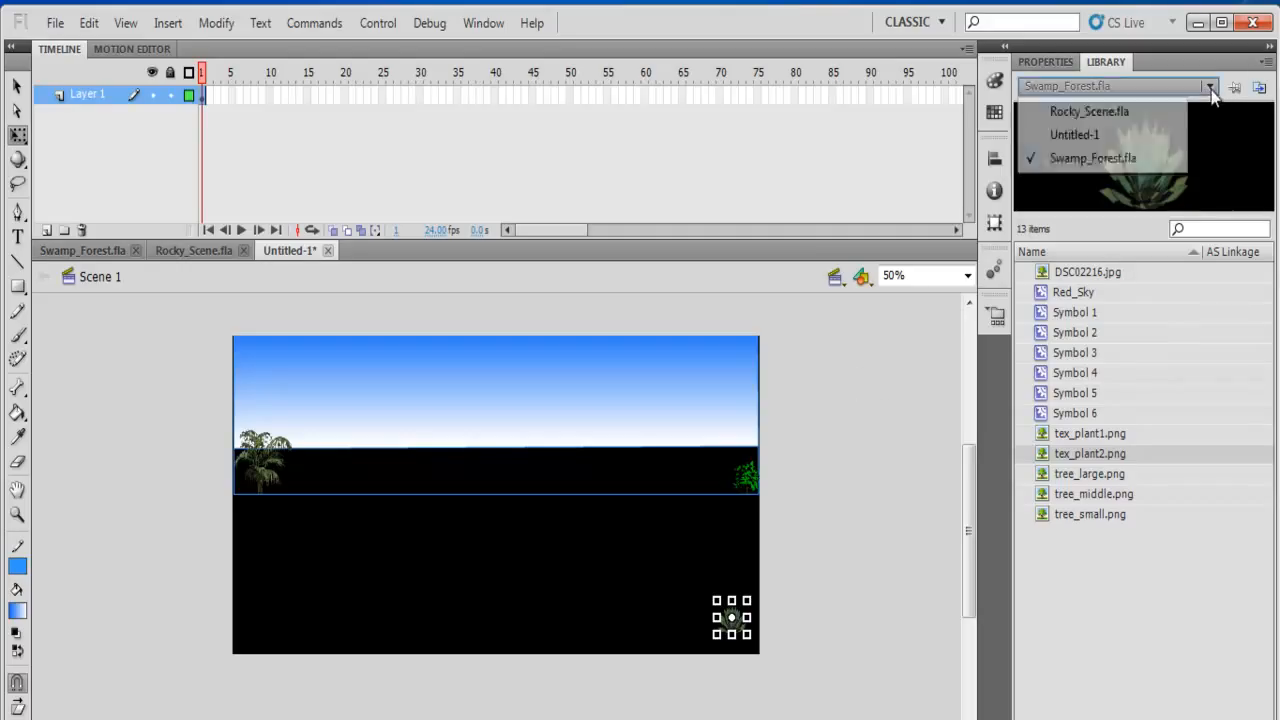
click(1103, 131)
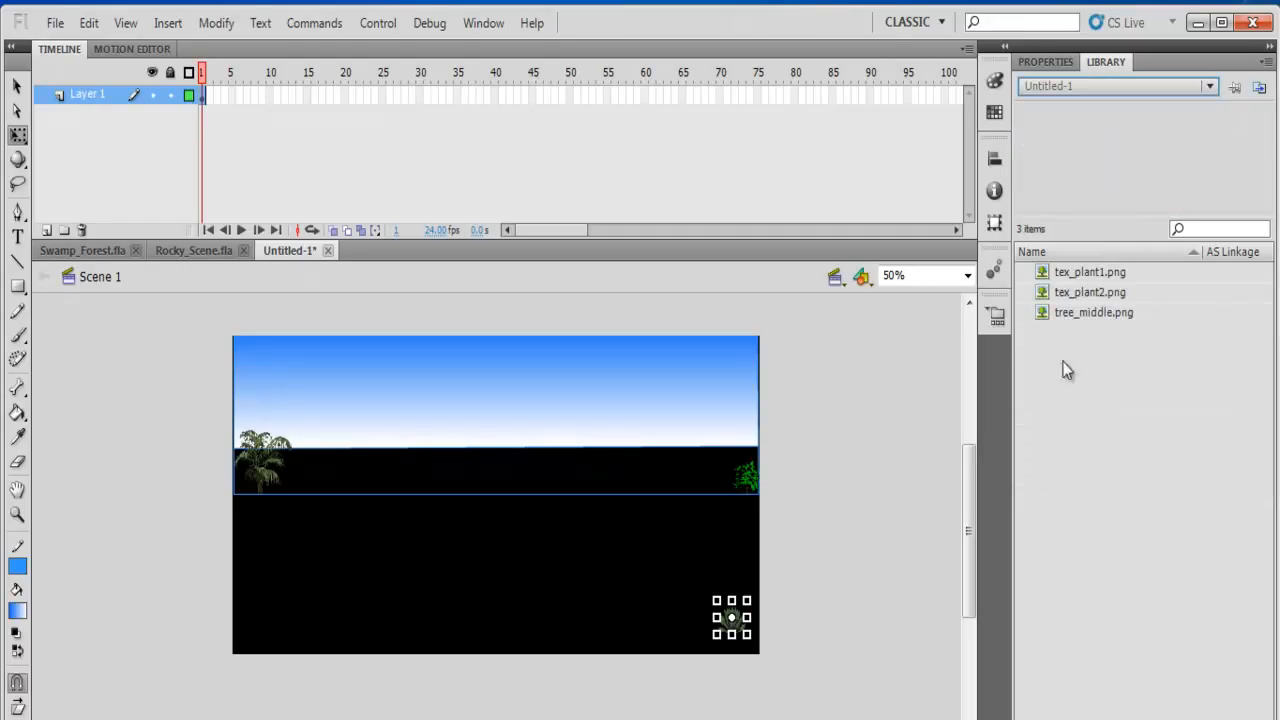
click(1076, 272)
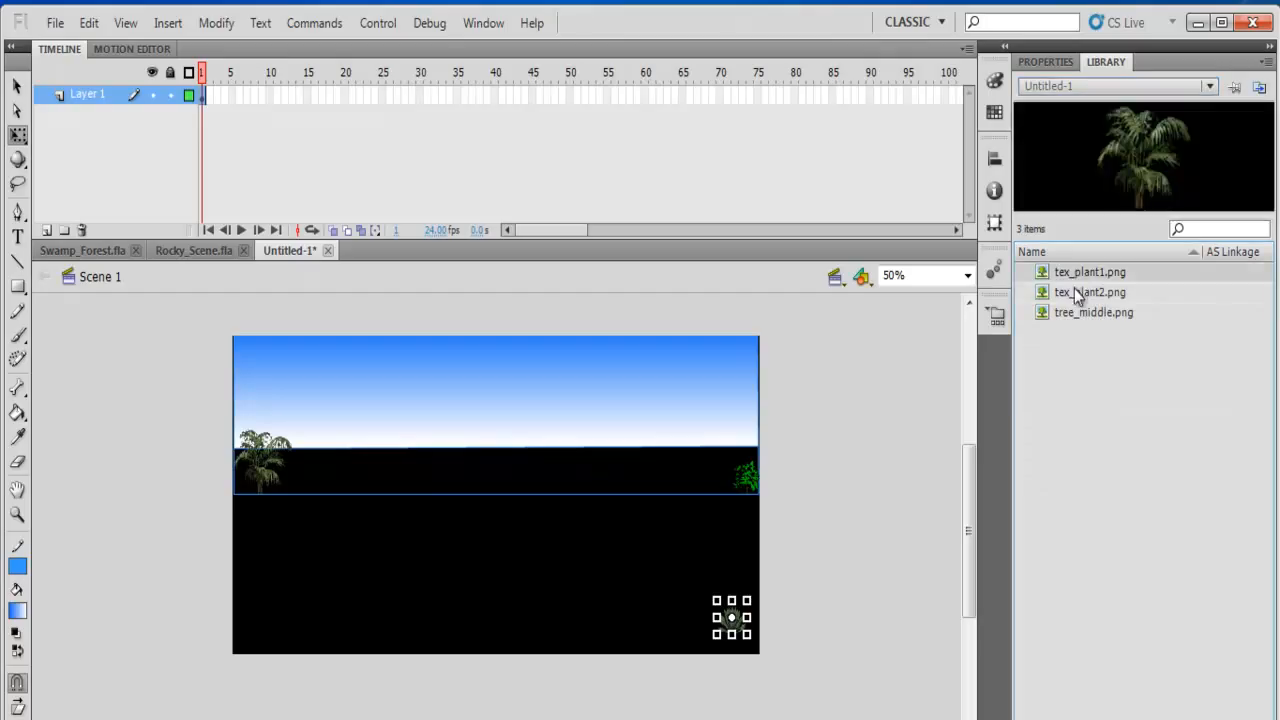
click(1072, 294)
click(1072, 312)
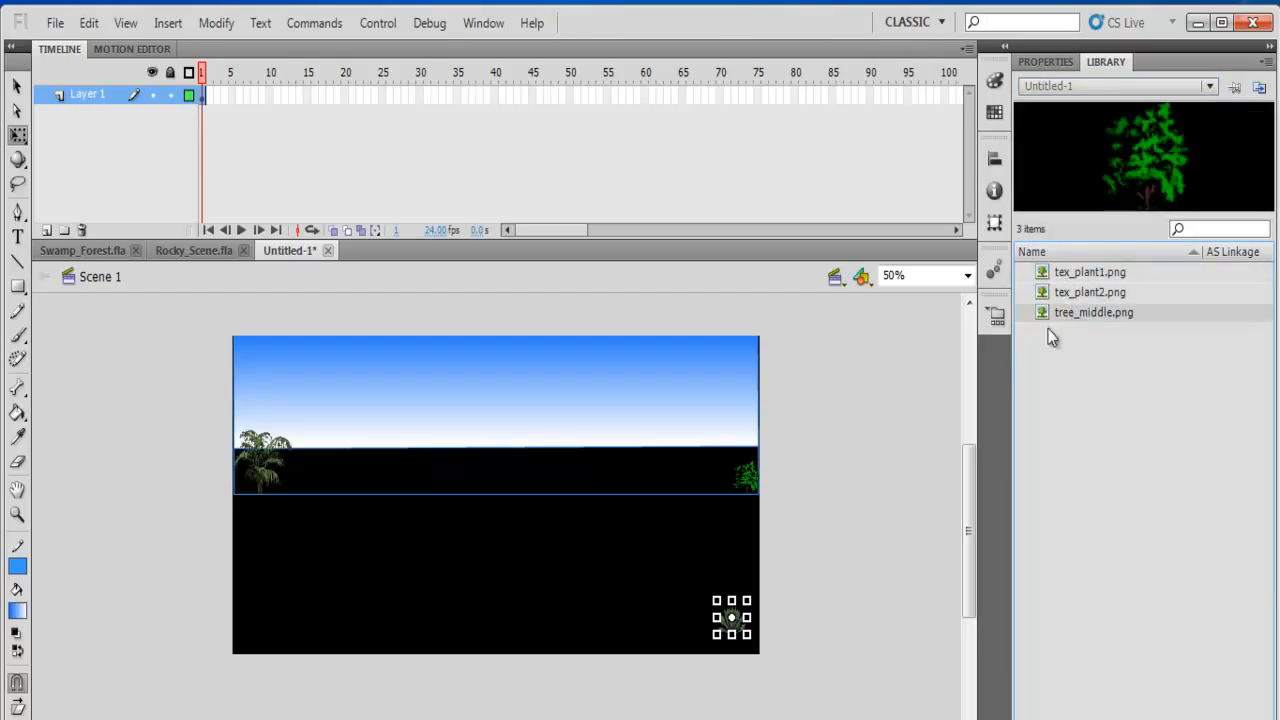
click(748, 485)
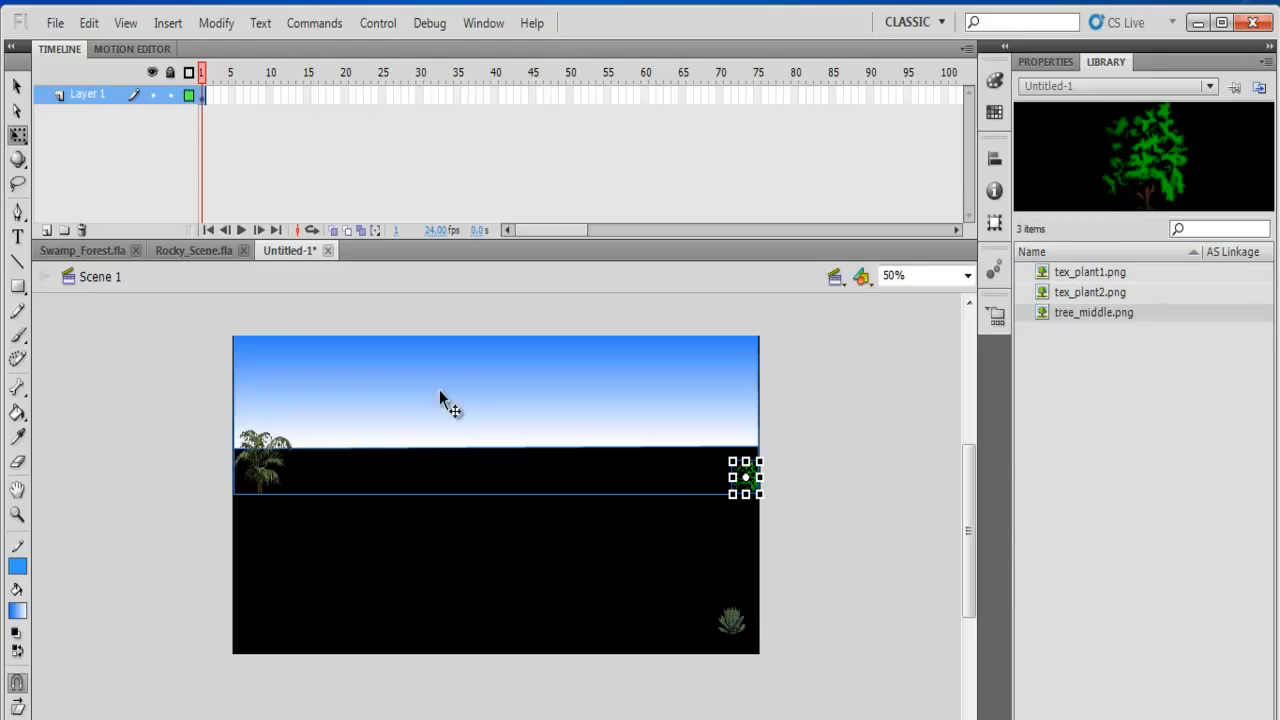
click(77, 253)
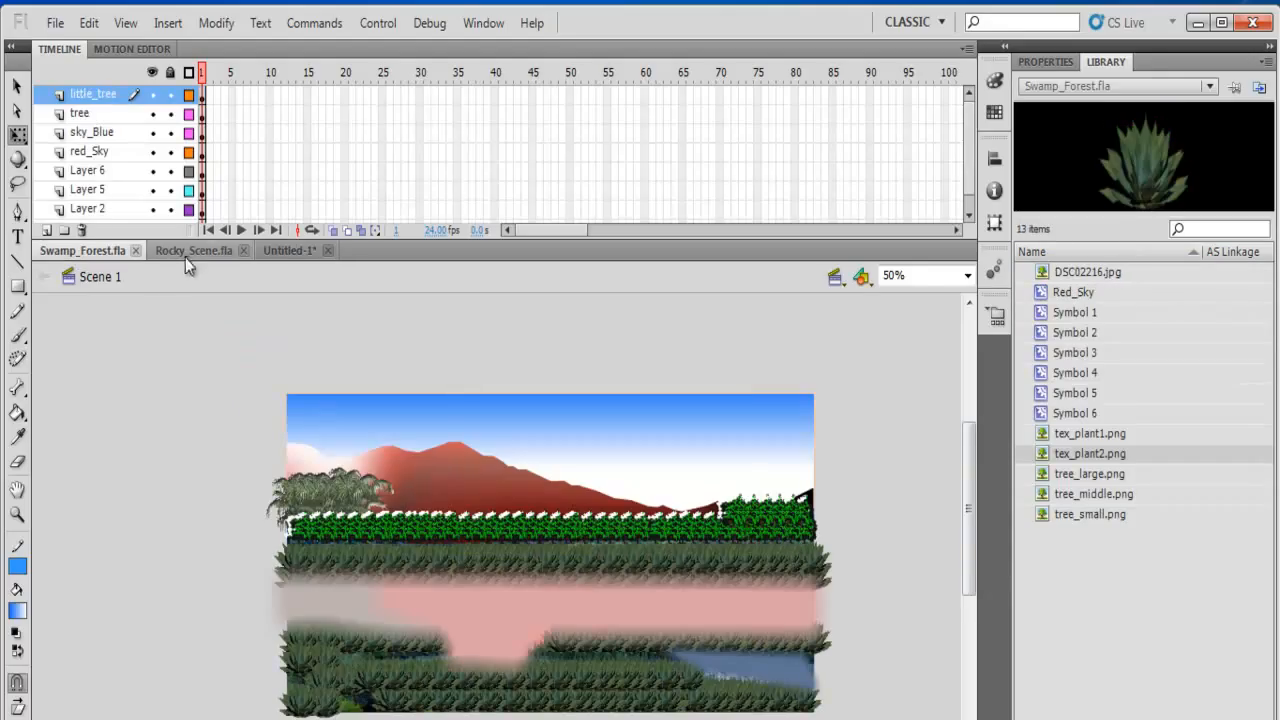
click(273, 254)
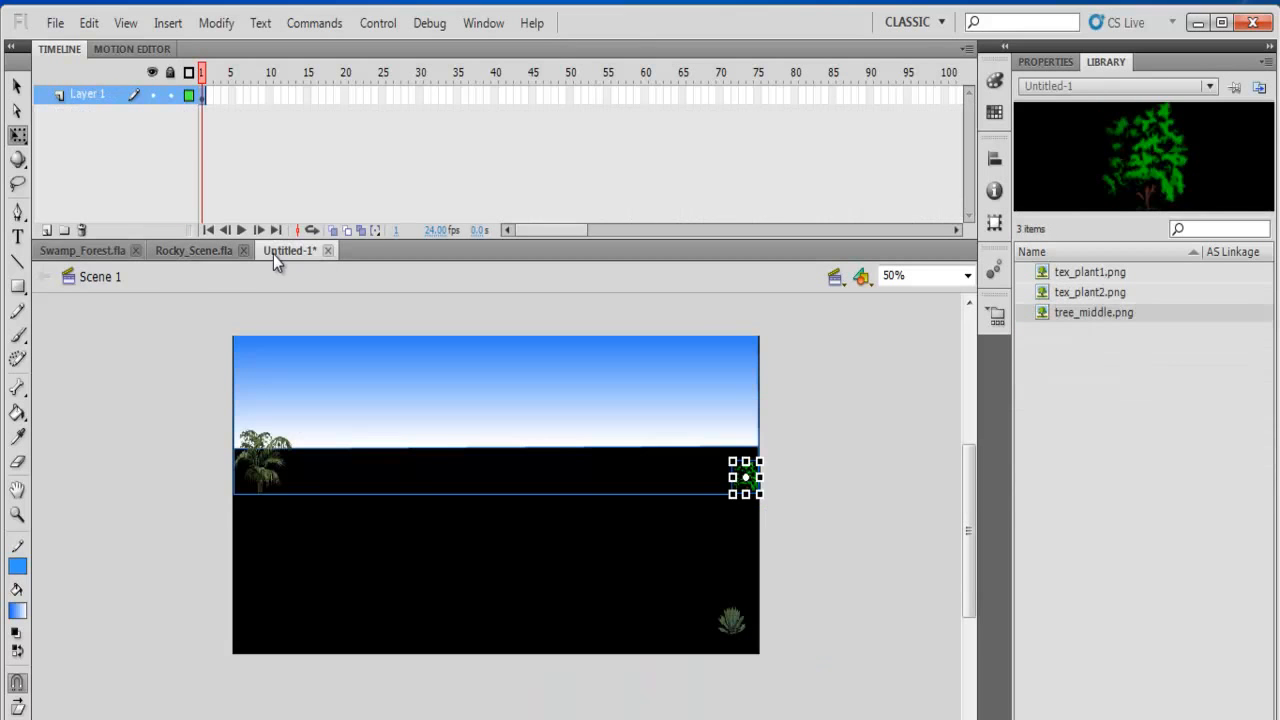
Step: Place tree_large.png from the Swamp_Forest.fla library near the right end of the band and delete the smaller tree beside it
click(1209, 86)
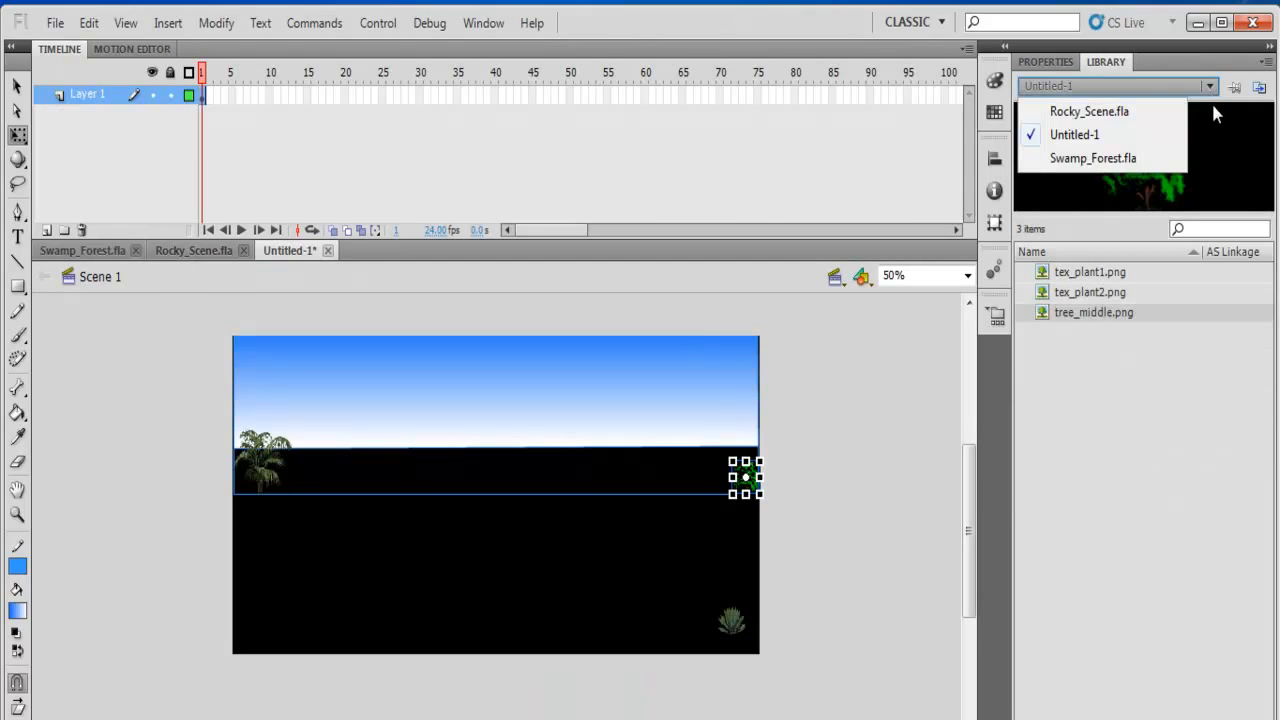
click(1117, 160)
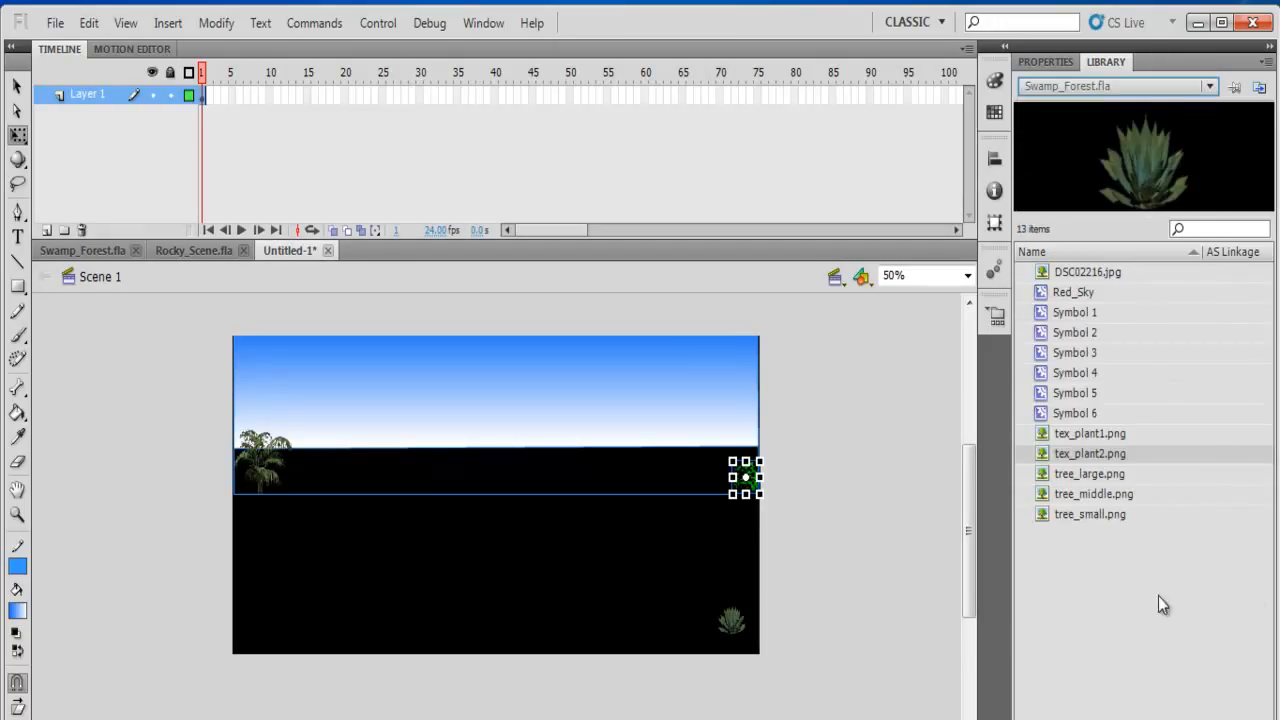
click(1078, 476)
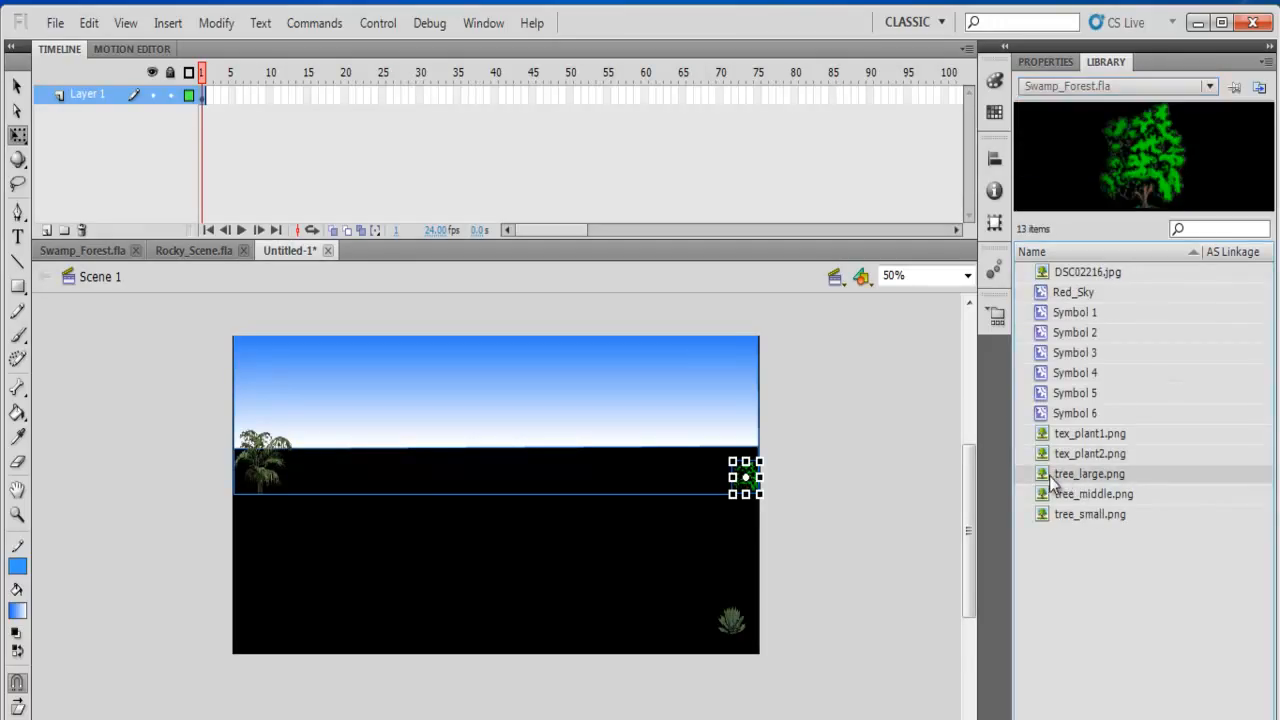
drag(1042, 481, 704, 464)
click(829, 493)
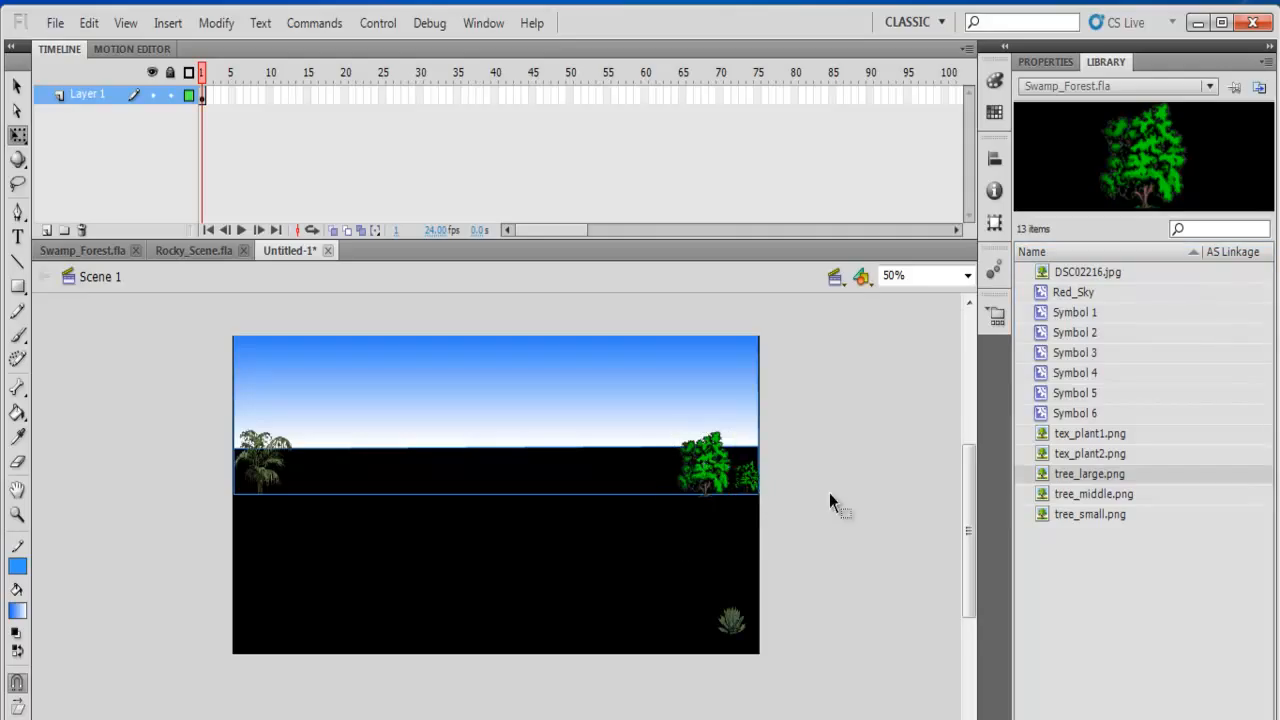
click(747, 473)
key(Delete)
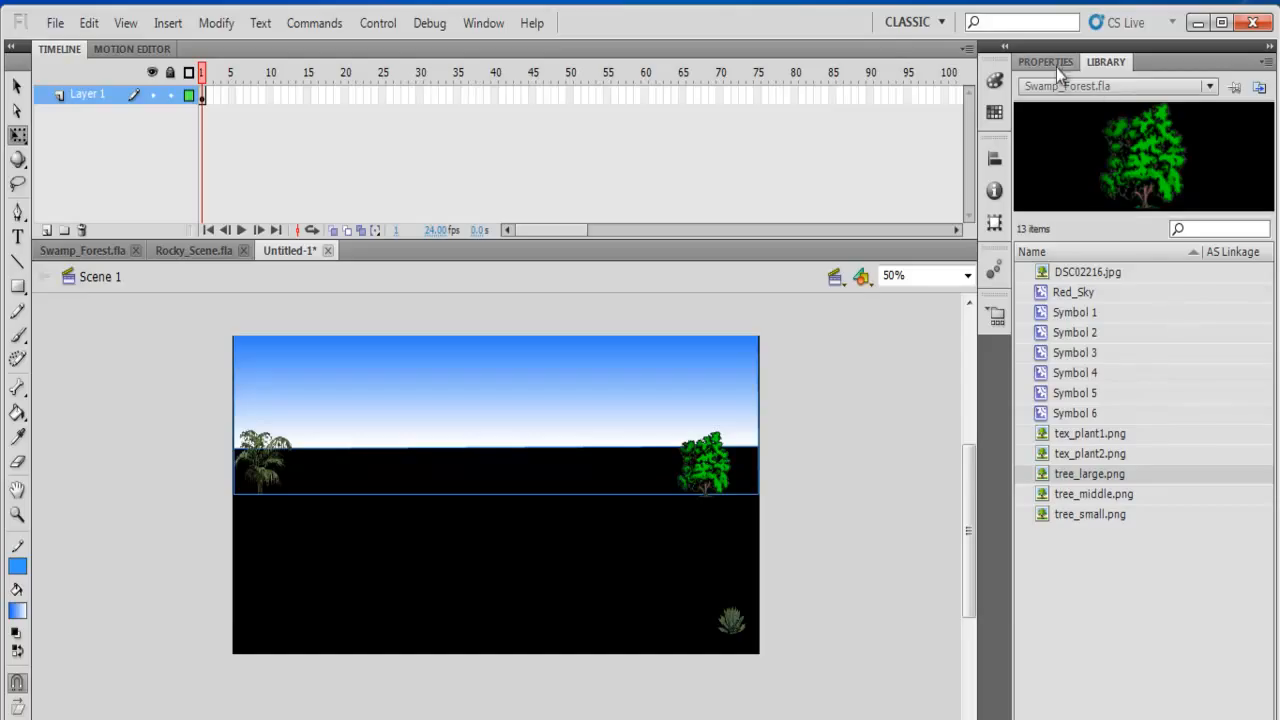
Step: Show the library of Untitled-1 and save the document as Swampy in the Flash folder
click(1208, 88)
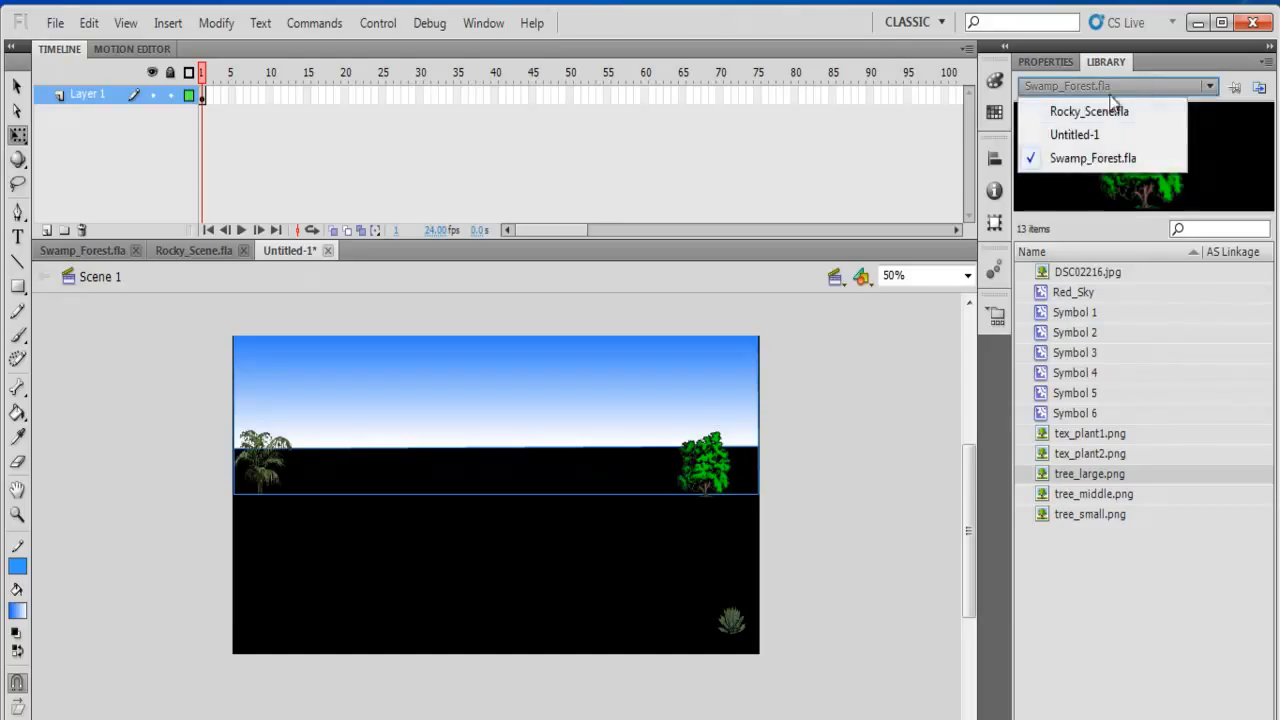
click(1055, 131)
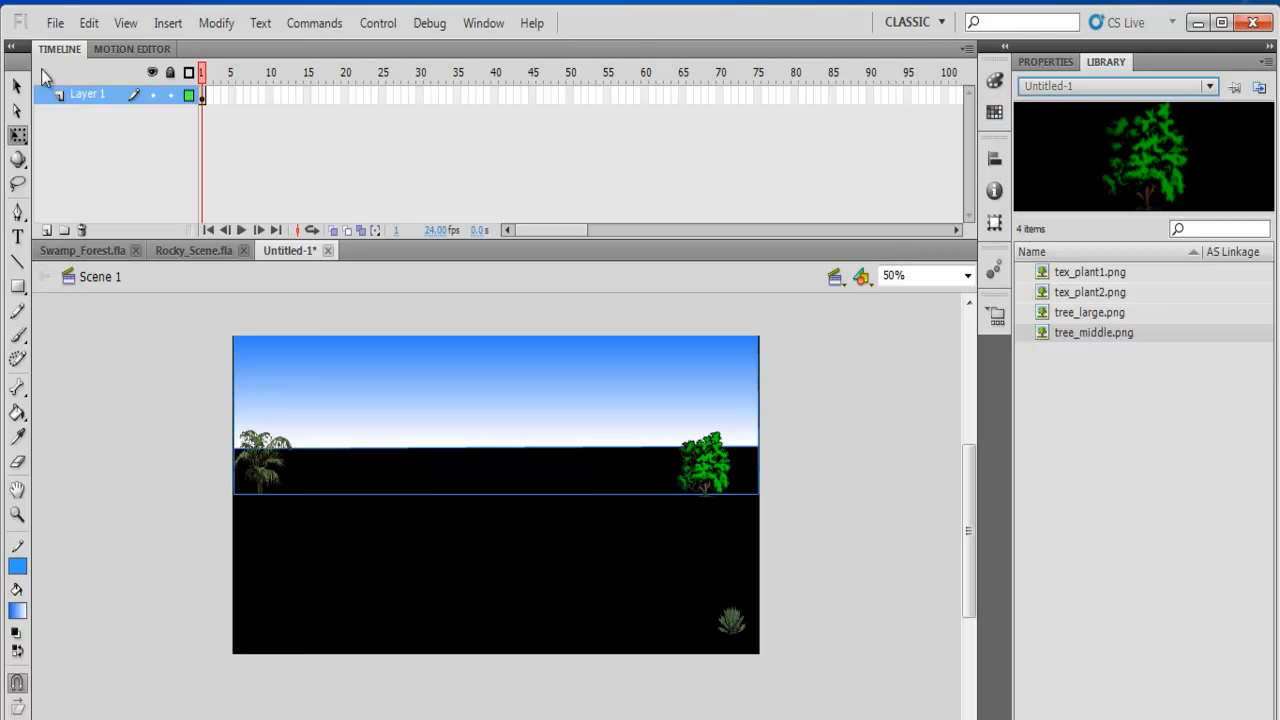
click(55, 24)
click(88, 222)
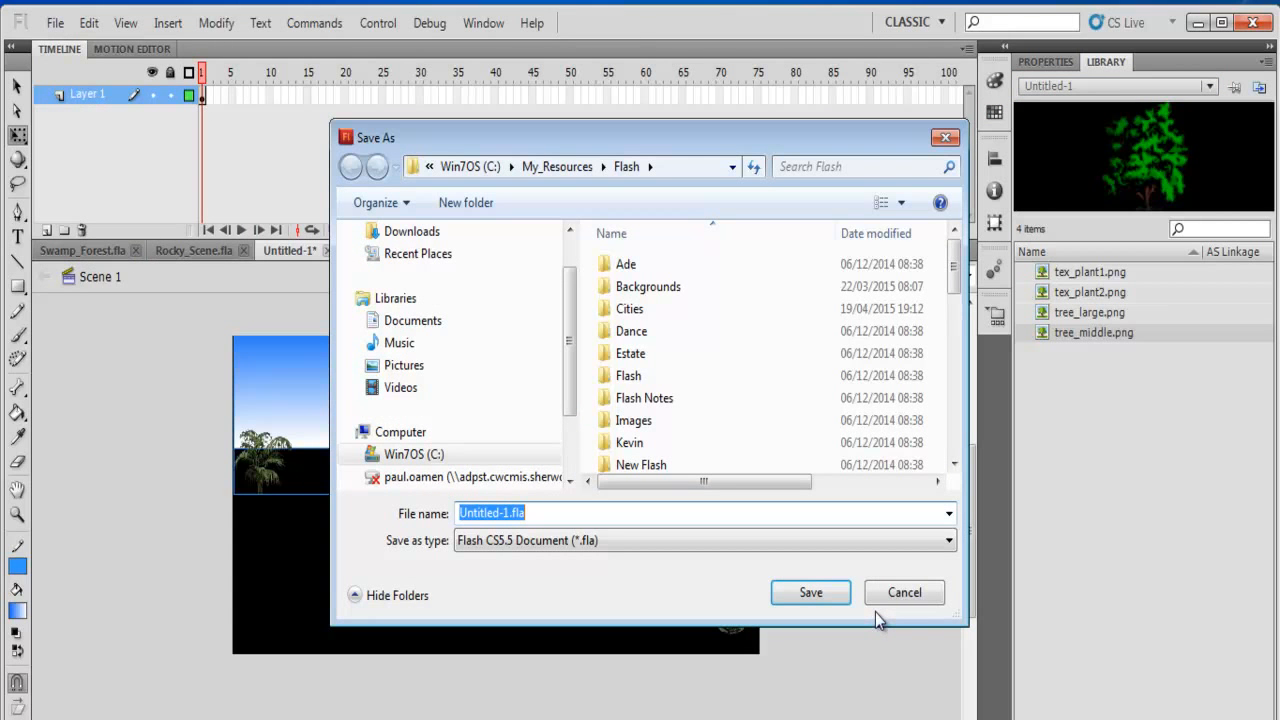
text(Swa)
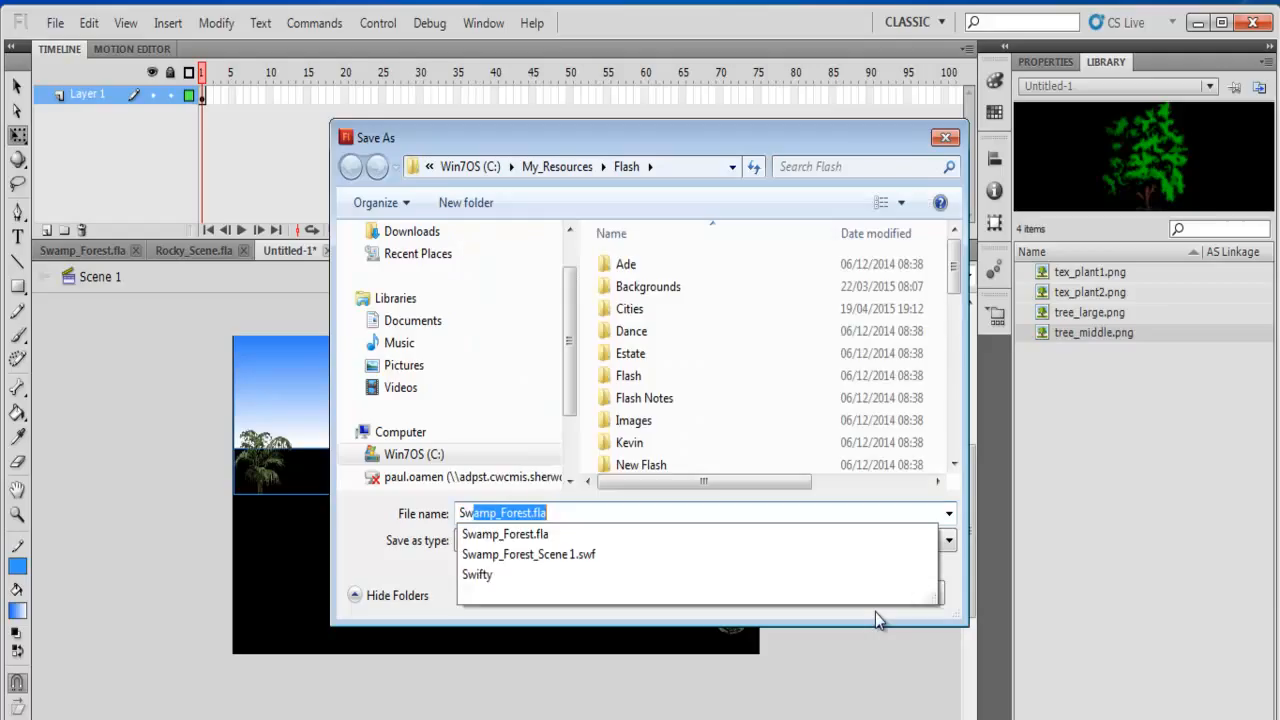
text(mp)
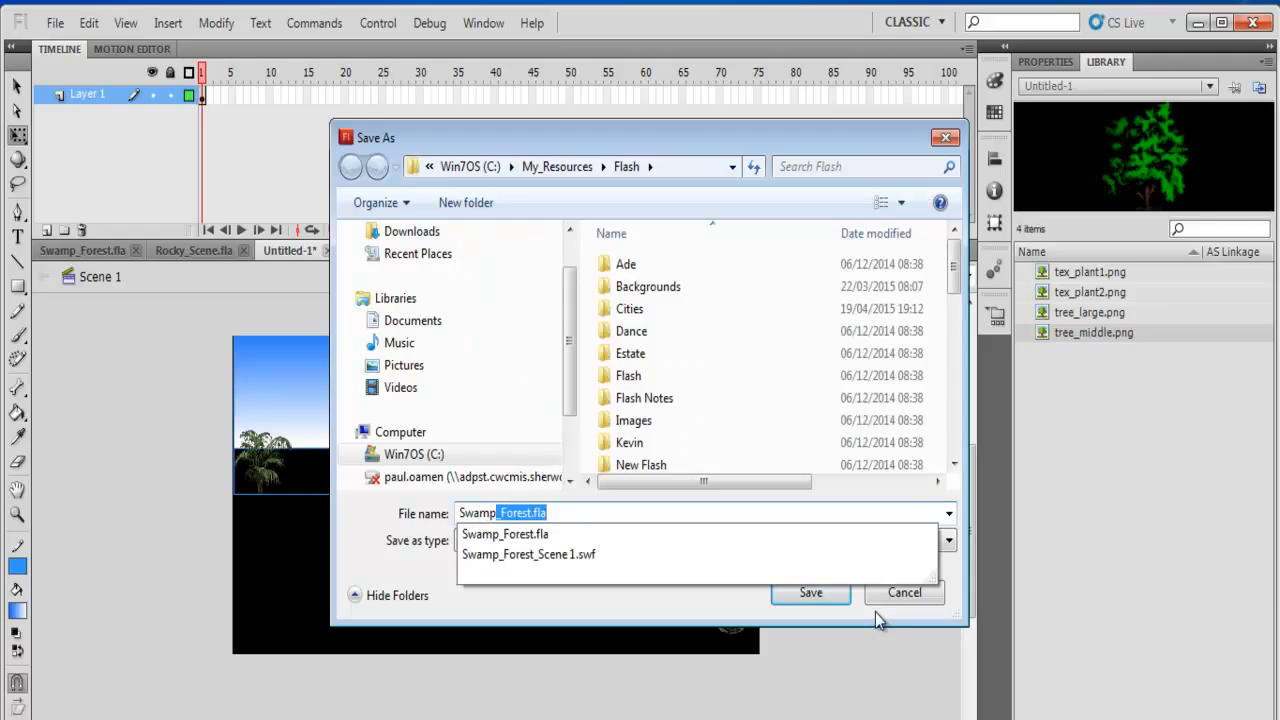
text(y)
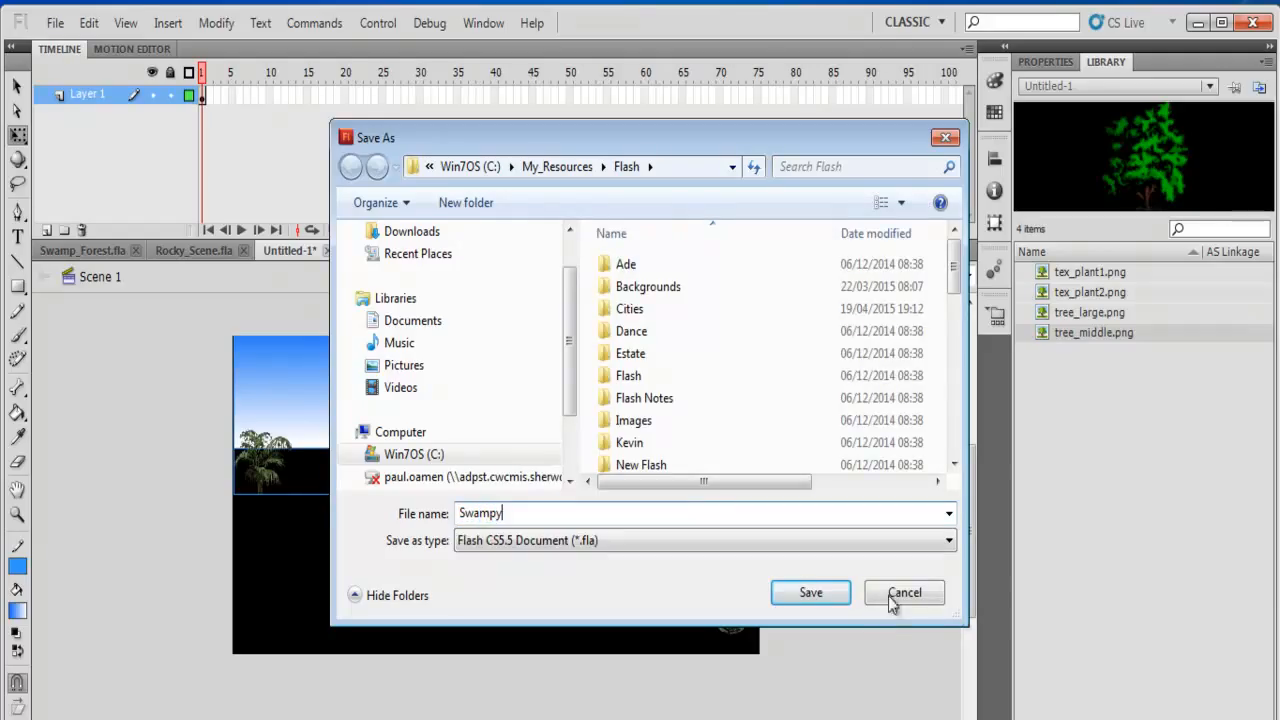
click(800, 595)
Step: Duplicate the large green tree repeatedly to form an overlapping cluster of trees along the right half of the band
click(719, 475)
click(18, 87)
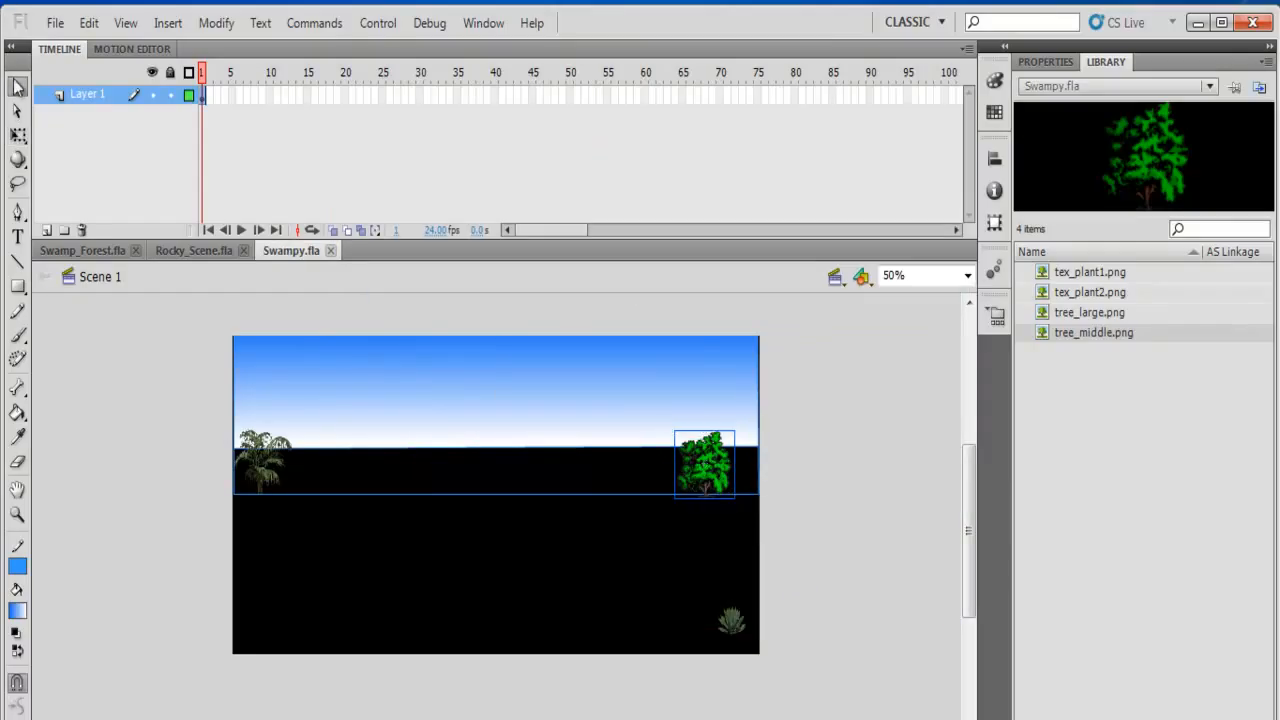
drag(721, 465, 563, 478)
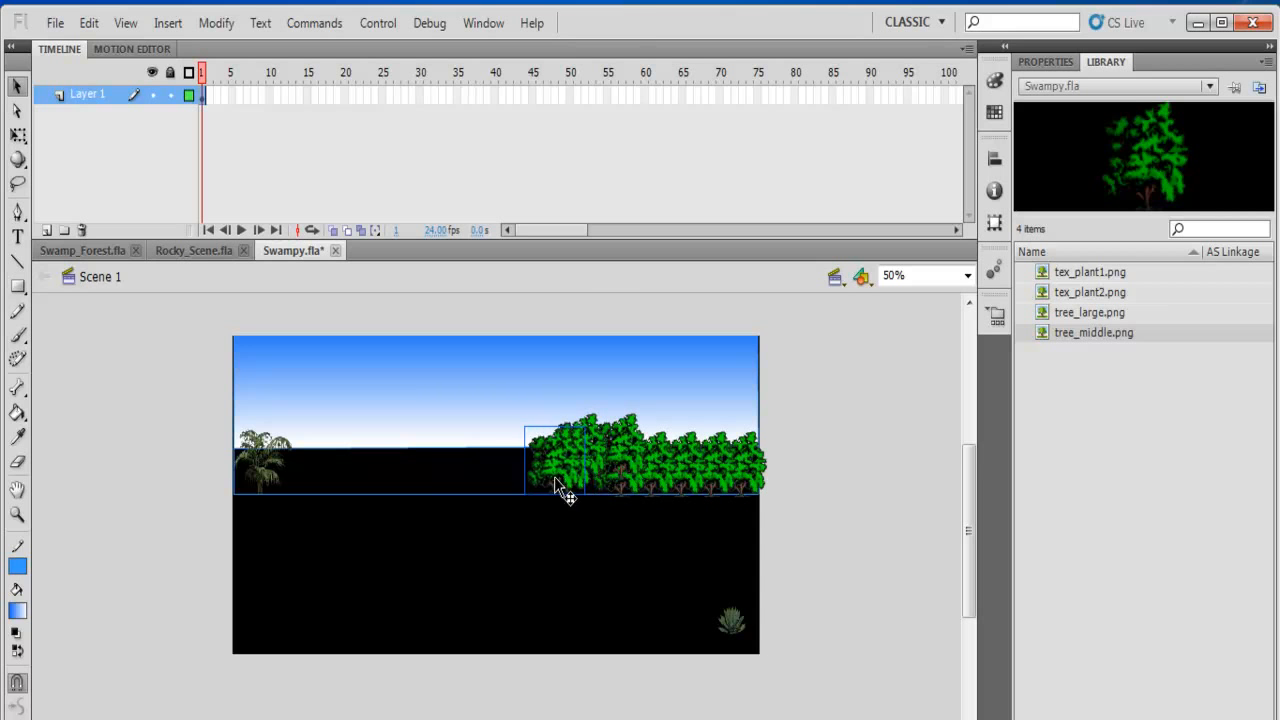
Step: Cut all the green tree copies out of Layer 1 and lock the layer
drag(809, 462, 531, 468)
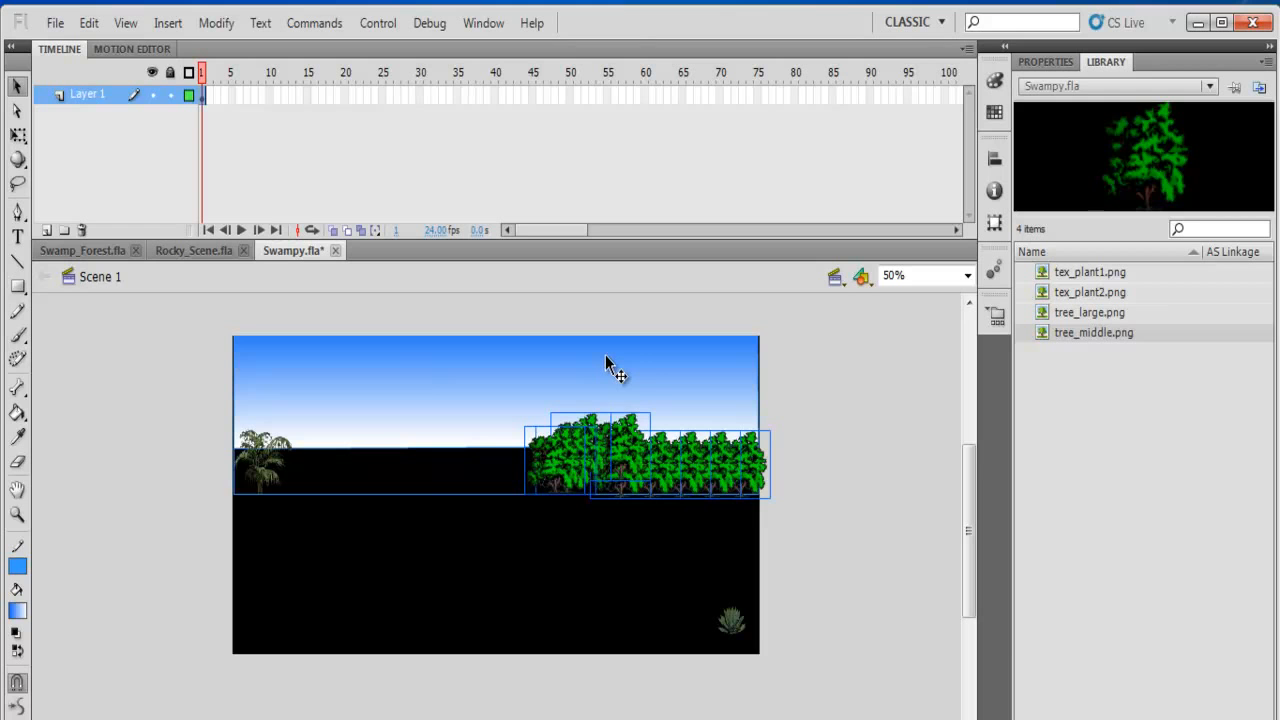
key(ctrl+z)
drag(794, 456, 505, 462)
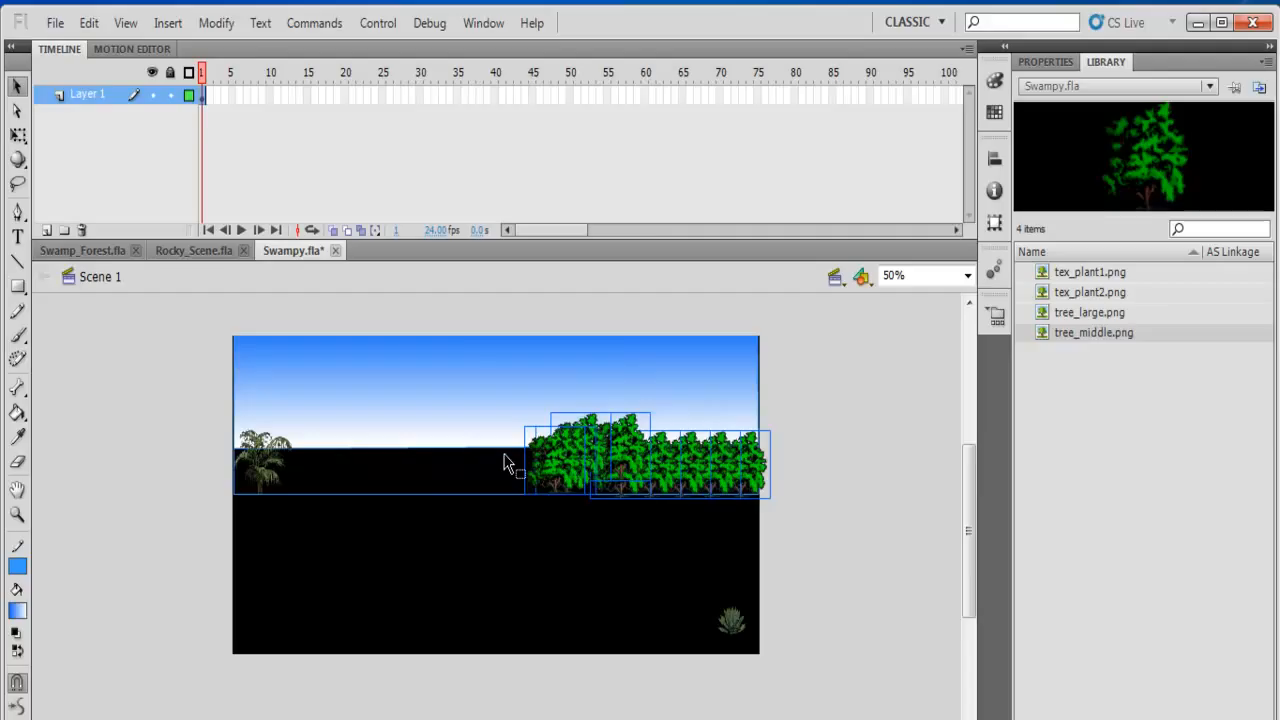
key(Delete)
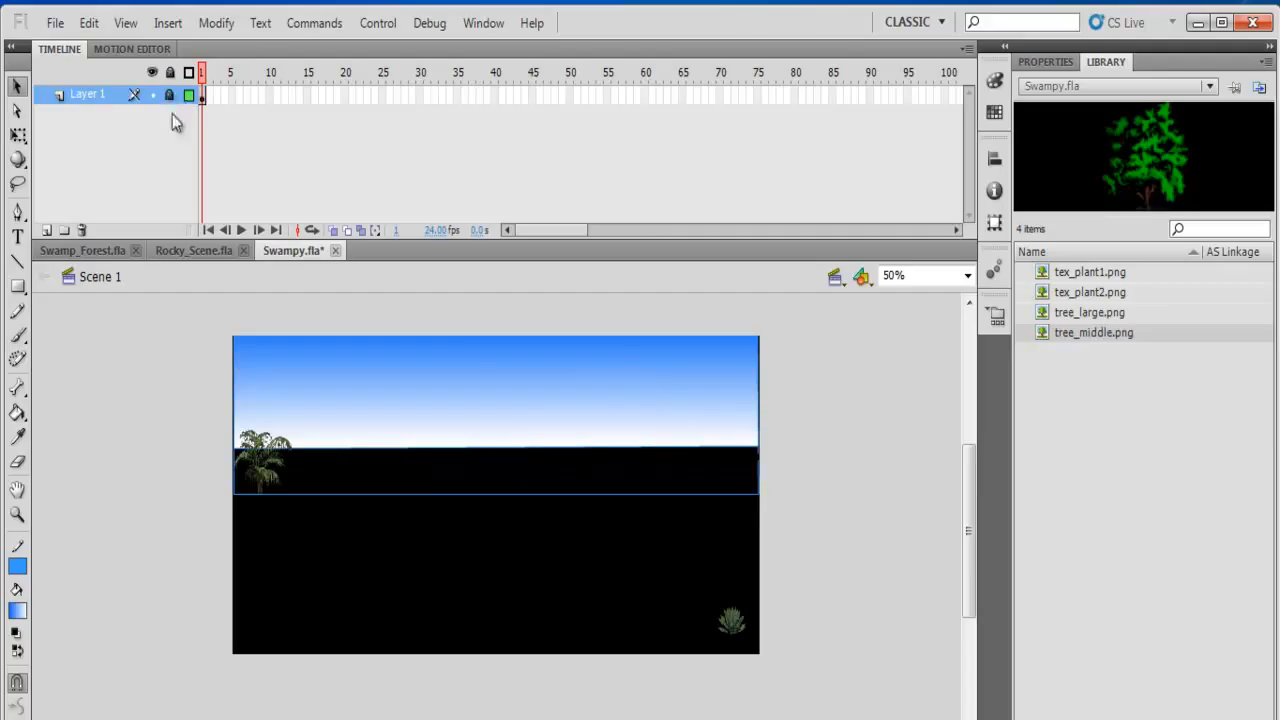
Step: Add a new layer above Layer 1, naming the lower layer sky and the new one trees
click(46, 230)
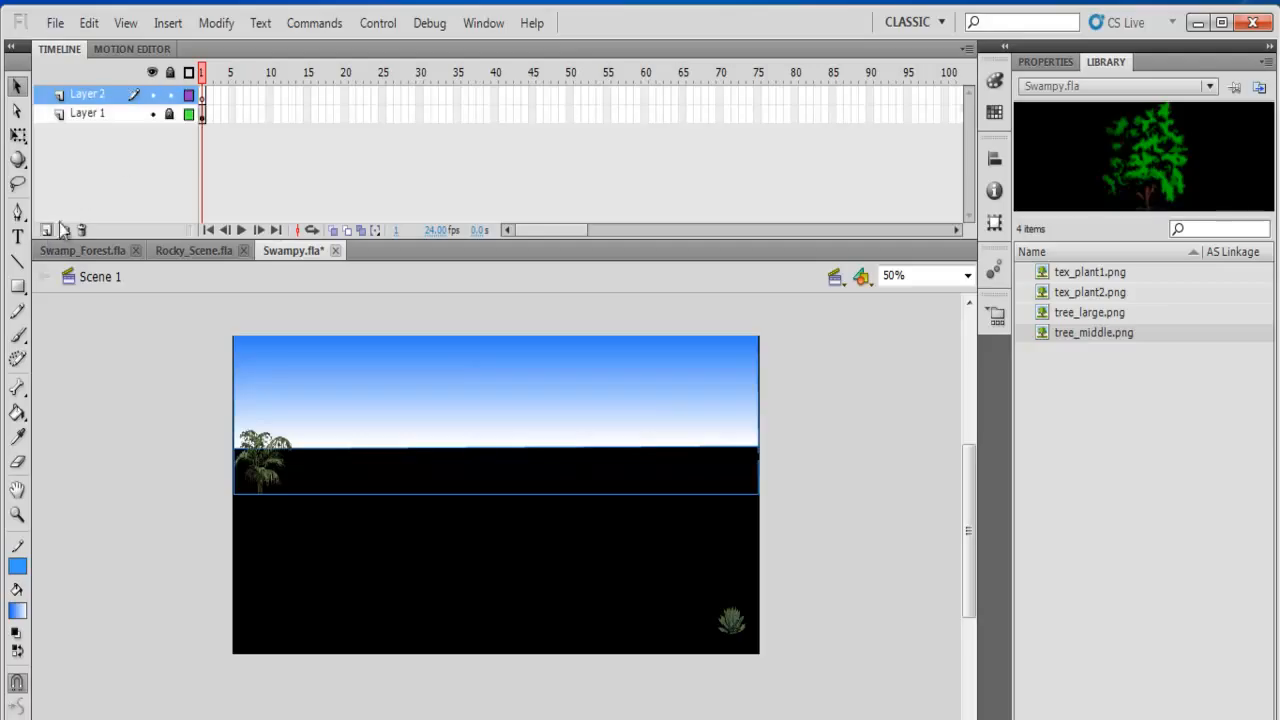
click(95, 113)
text(sky)
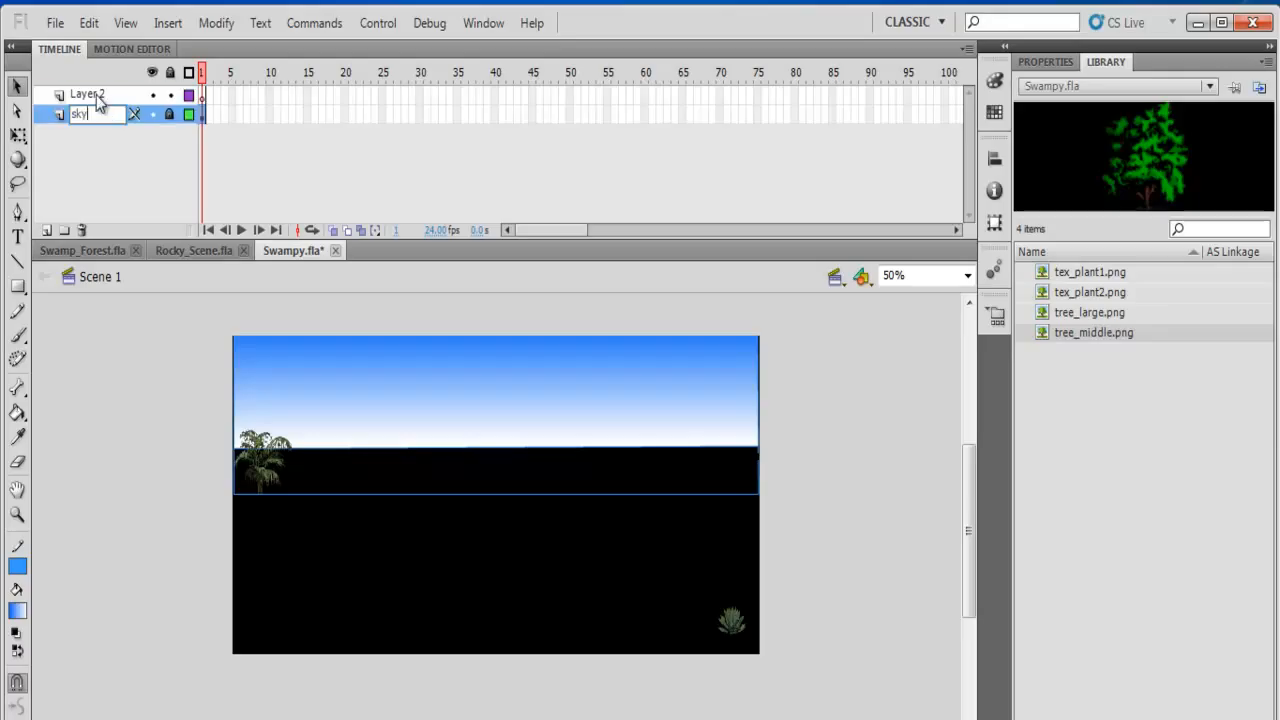
double_click(95, 94)
drag(110, 90, 60, 97)
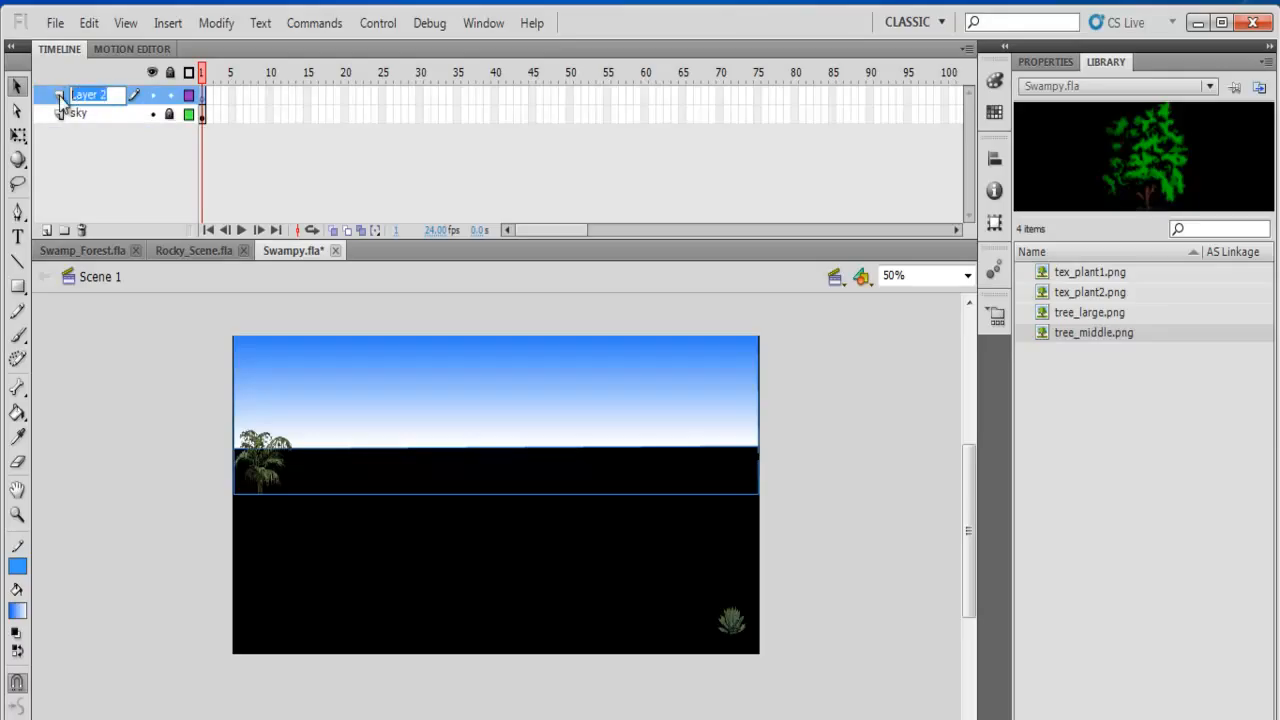
text(trees)
key(Return)
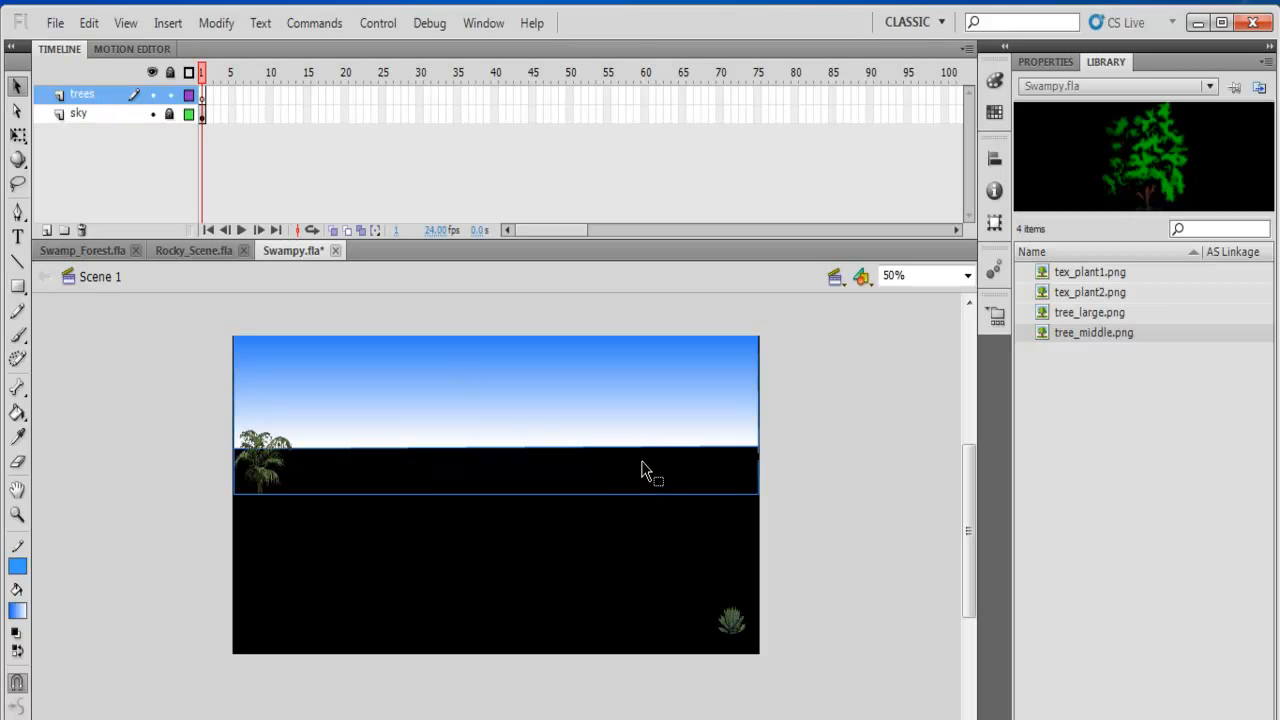
Step: Paste the tree cluster onto the trees layer and duplicate it so green trees cover nearly the whole band
drag(643, 472, 646, 471)
drag(546, 554, 359, 474)
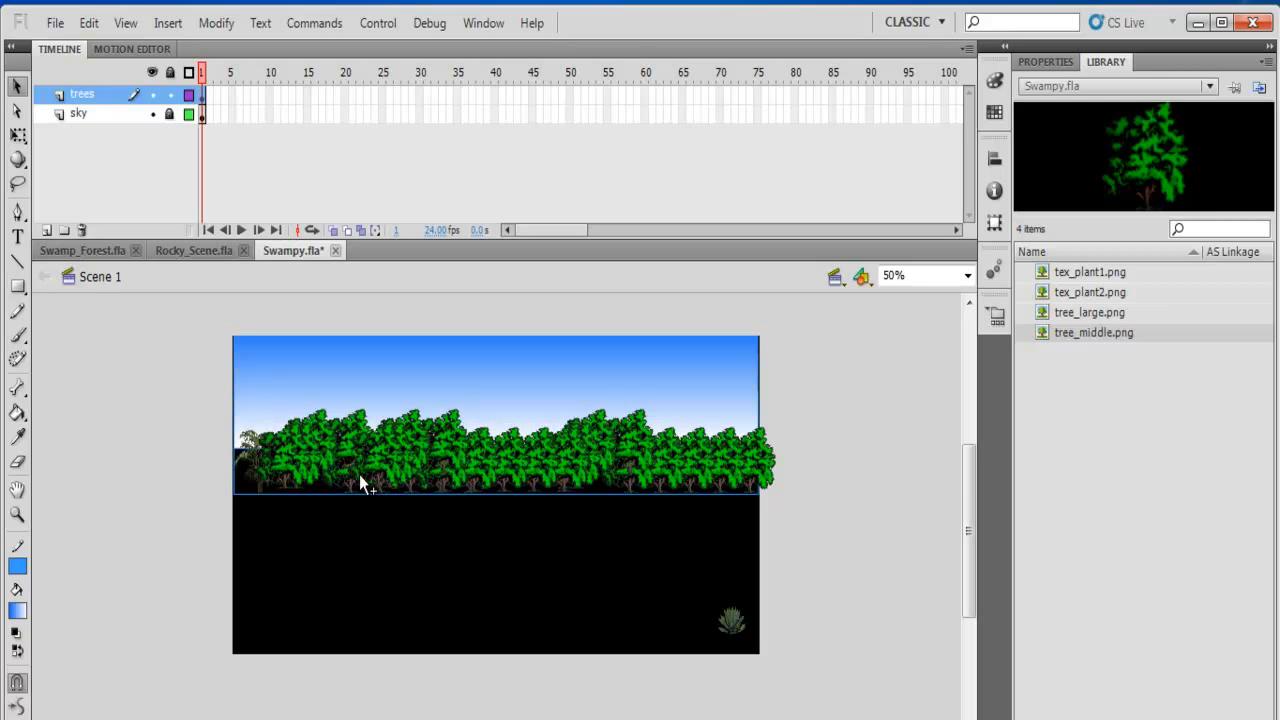
click(852, 466)
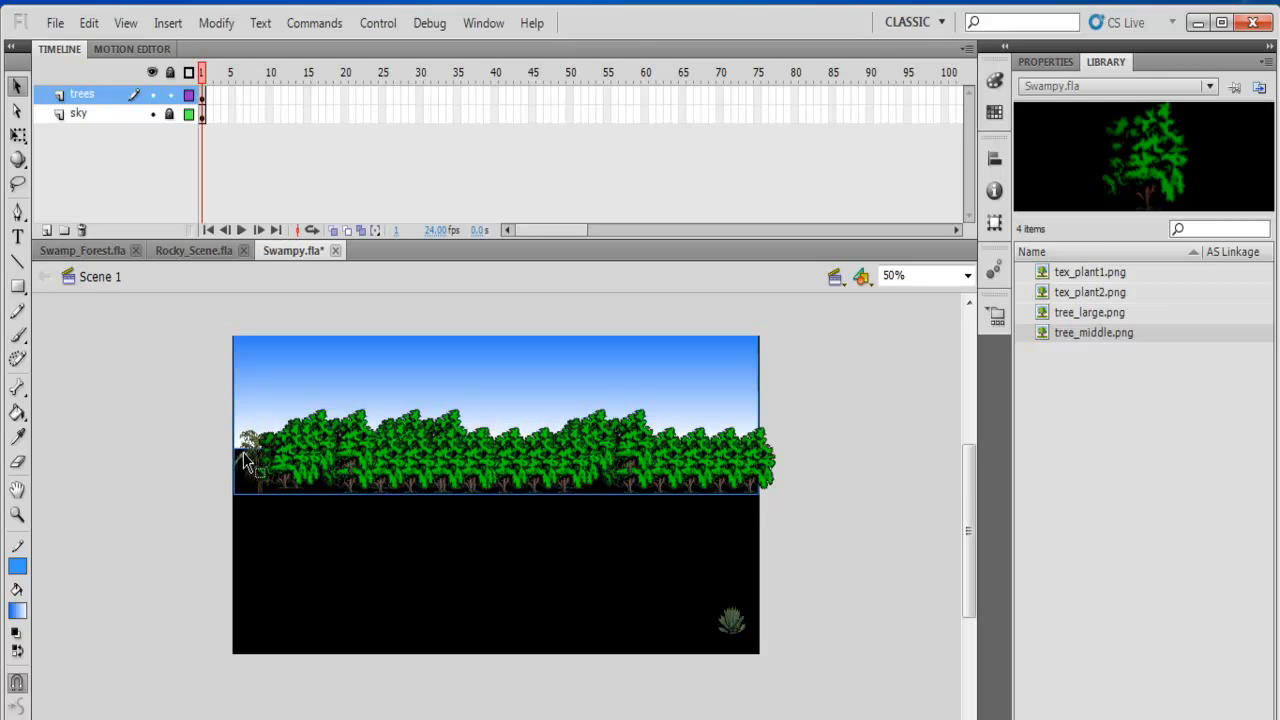
Step: Lock the trees layer, unlock the sky layer and cut the palm at the band's left end from it
click(169, 94)
click(169, 113)
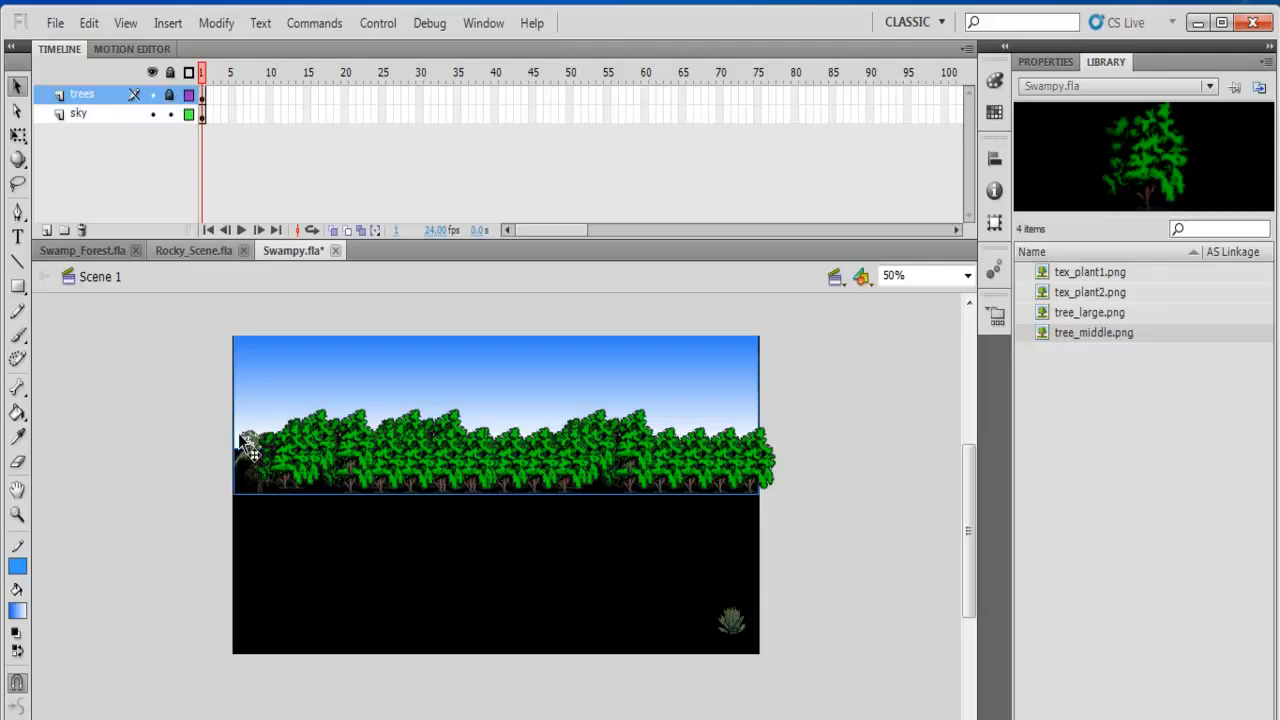
click(250, 465)
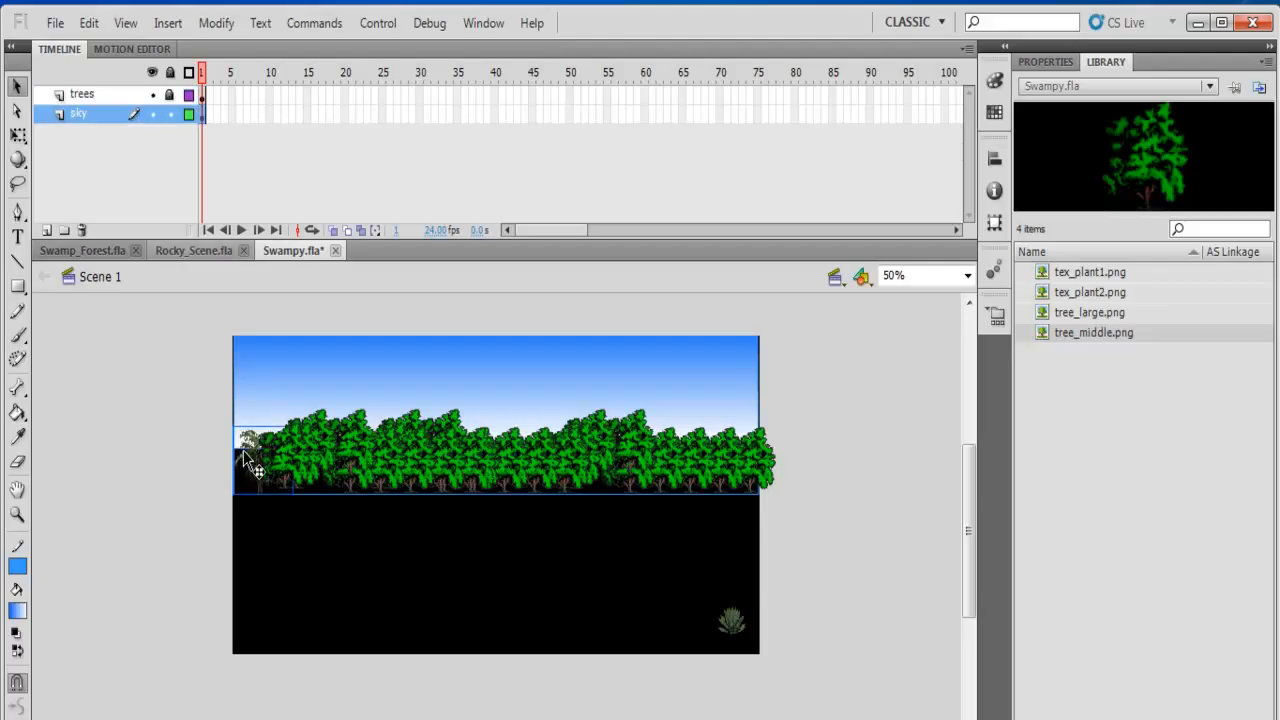
key(Delete)
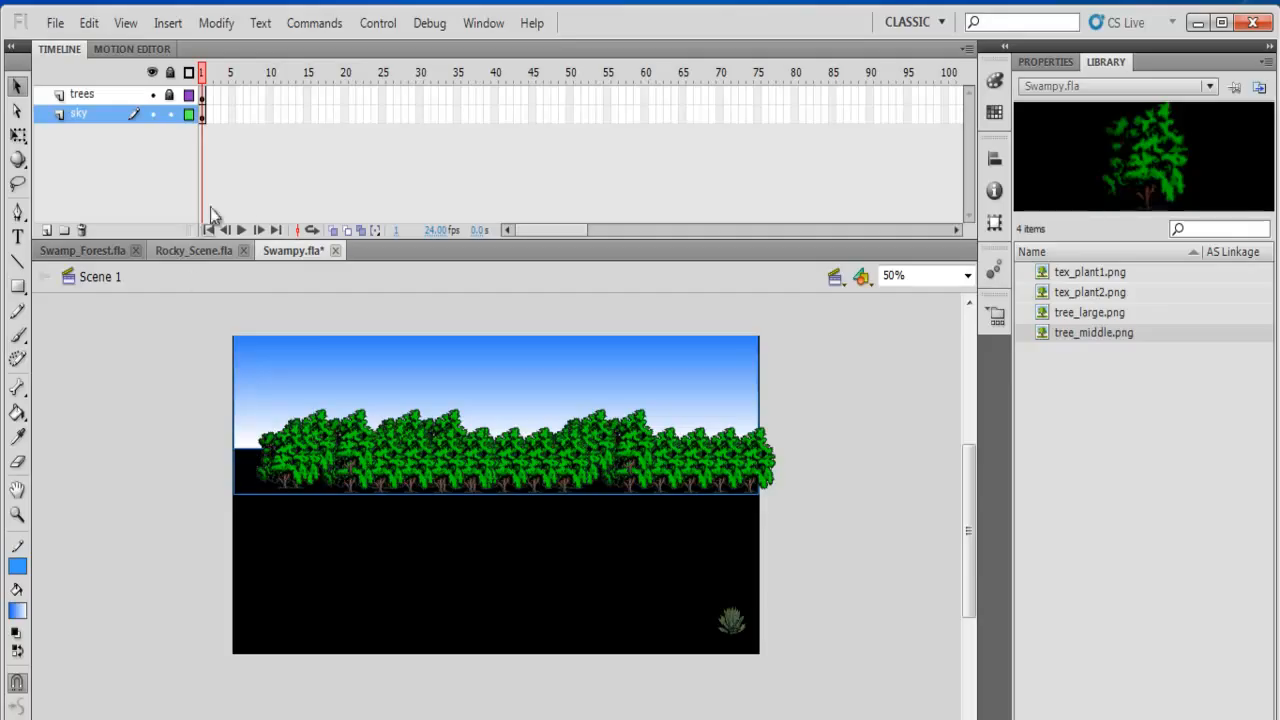
Step: Lock the sky layer, add a new layer above trees and paste the palm onto it
click(170, 116)
click(45, 230)
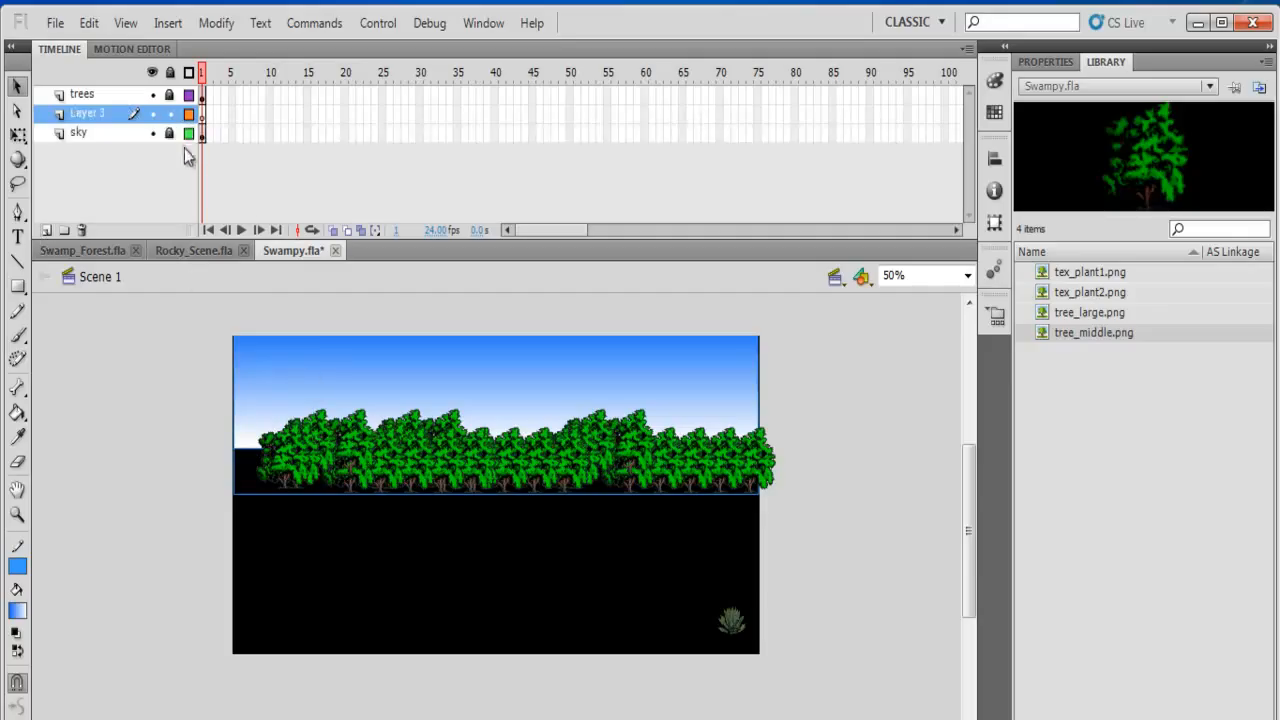
drag(148, 118, 145, 92)
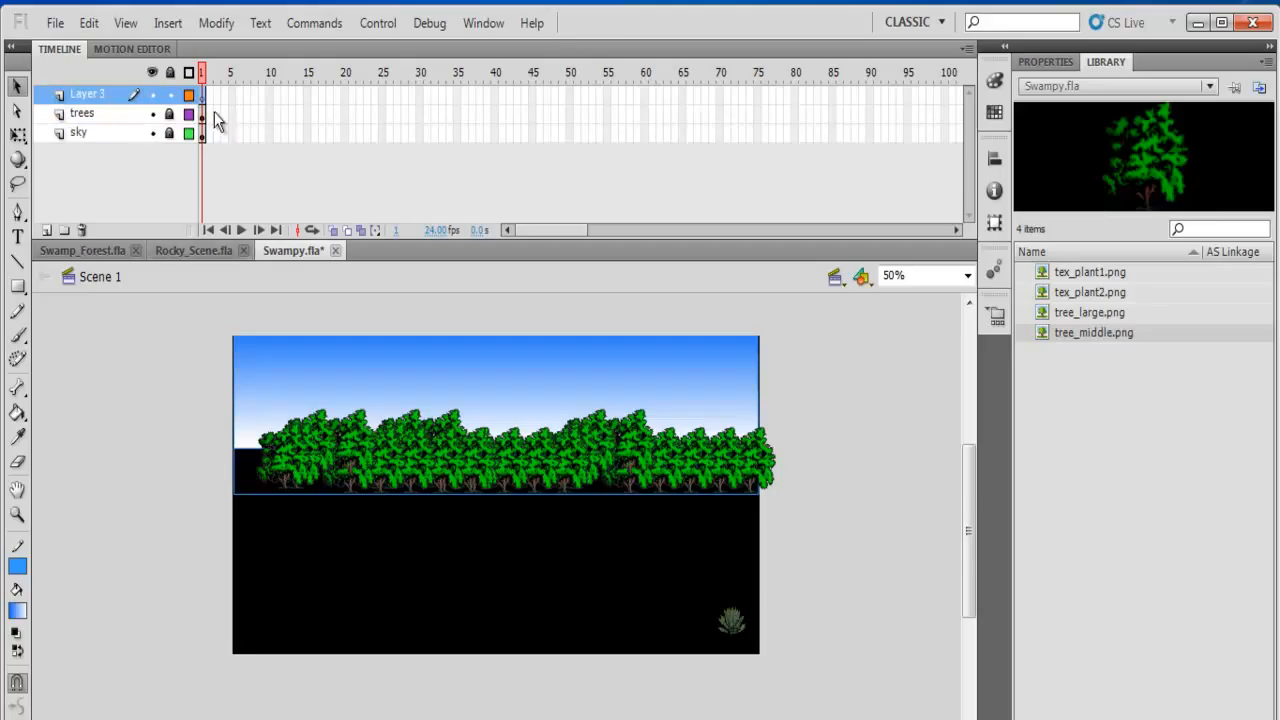
key(ctrl+v)
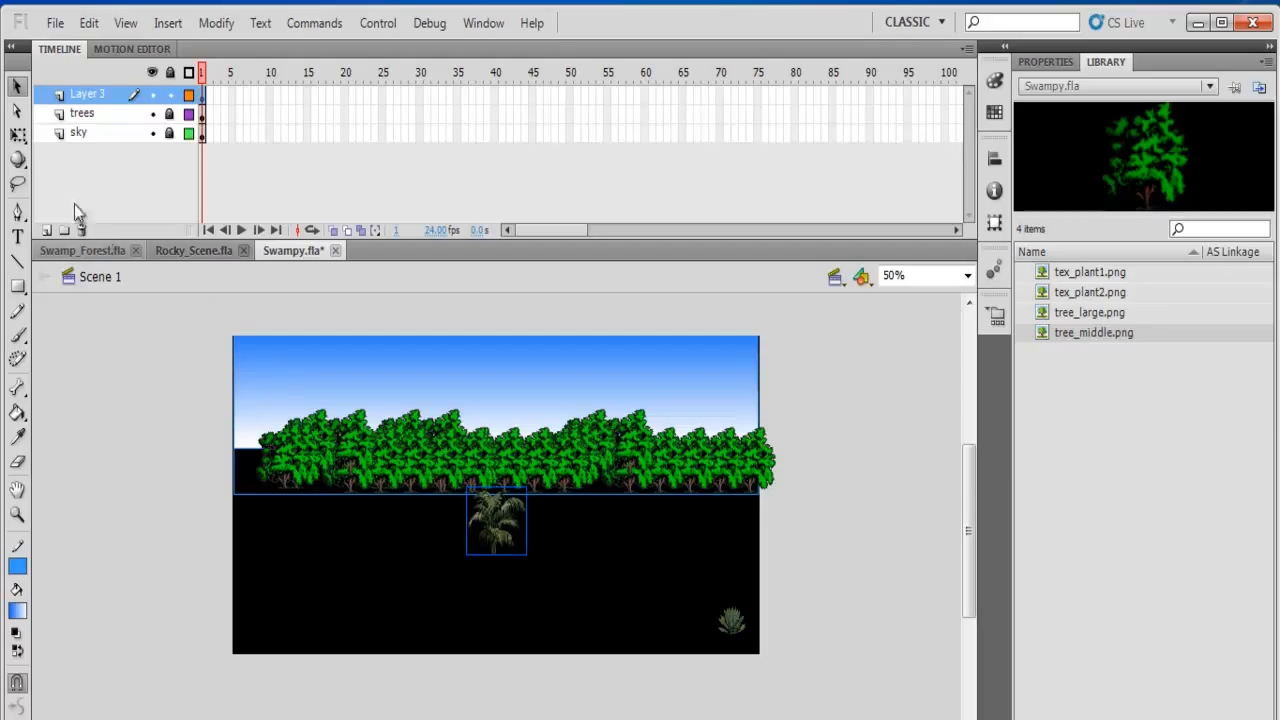
Step: Enlarge the pasted palm with Free Transform, move it to the band's left end and duplicate it into a cluster there
click(18, 135)
drag(496, 487, 496, 447)
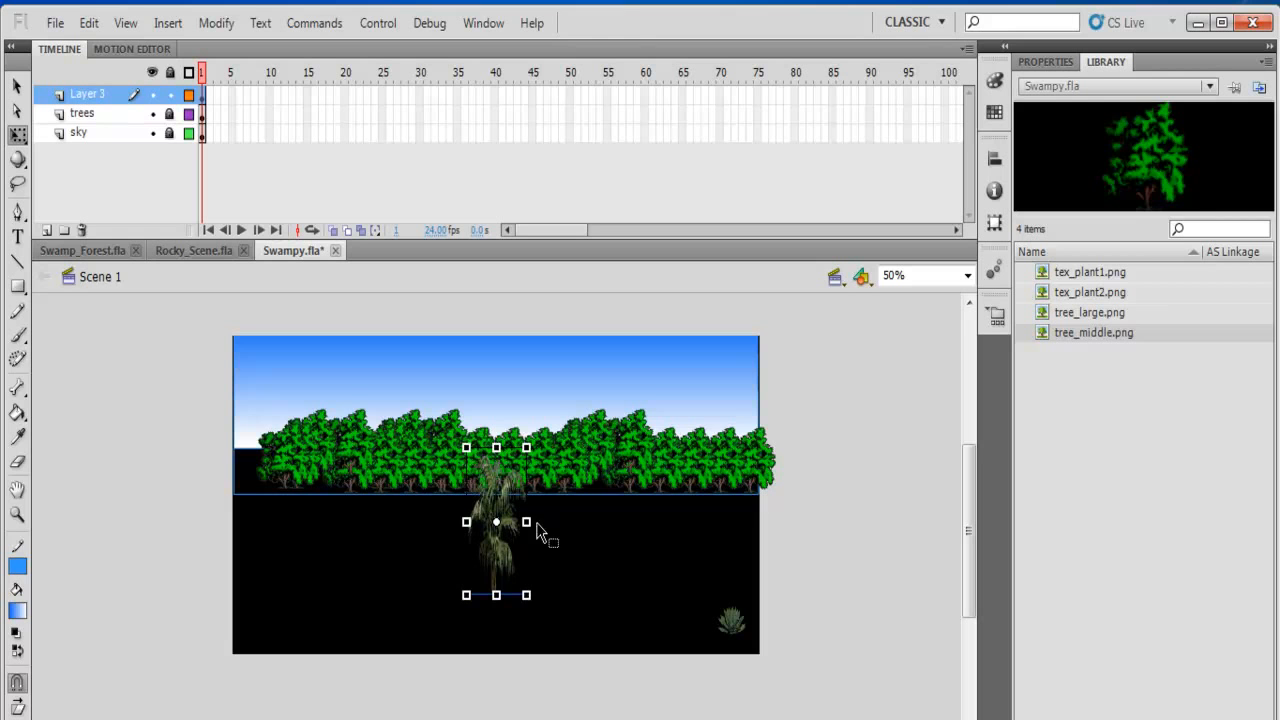
drag(526, 521, 550, 522)
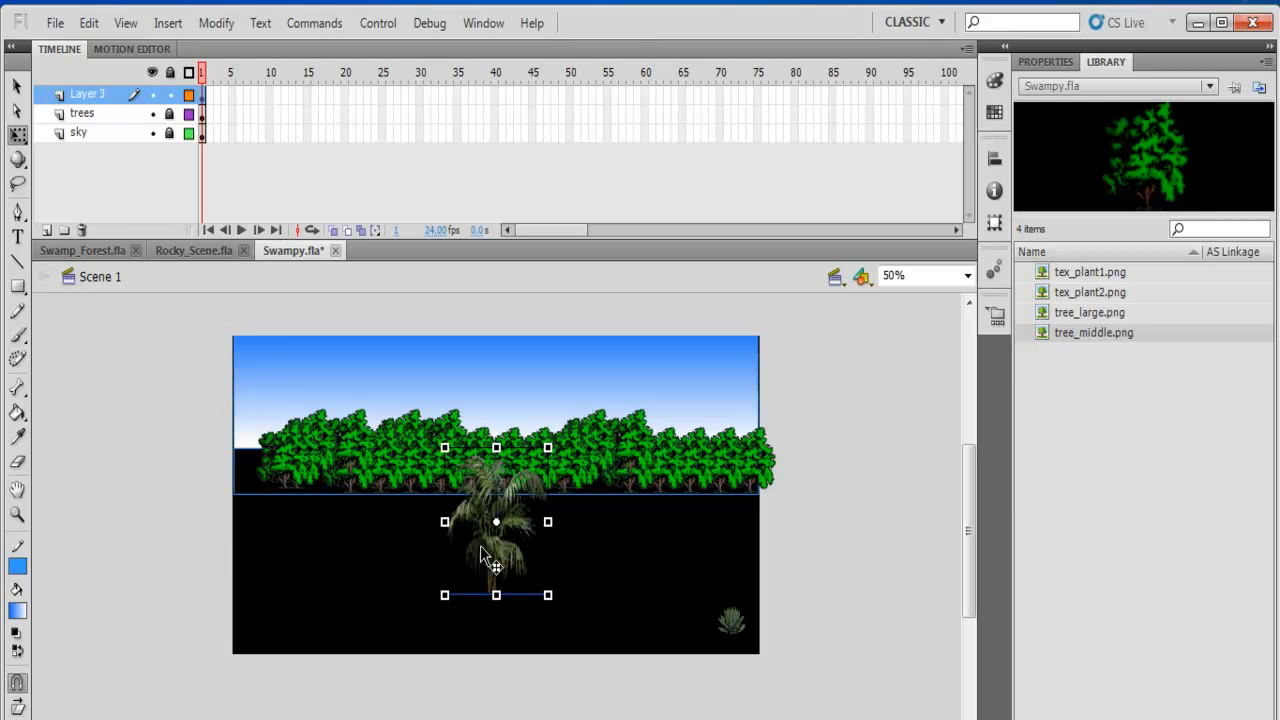
click(17, 87)
drag(509, 557, 335, 468)
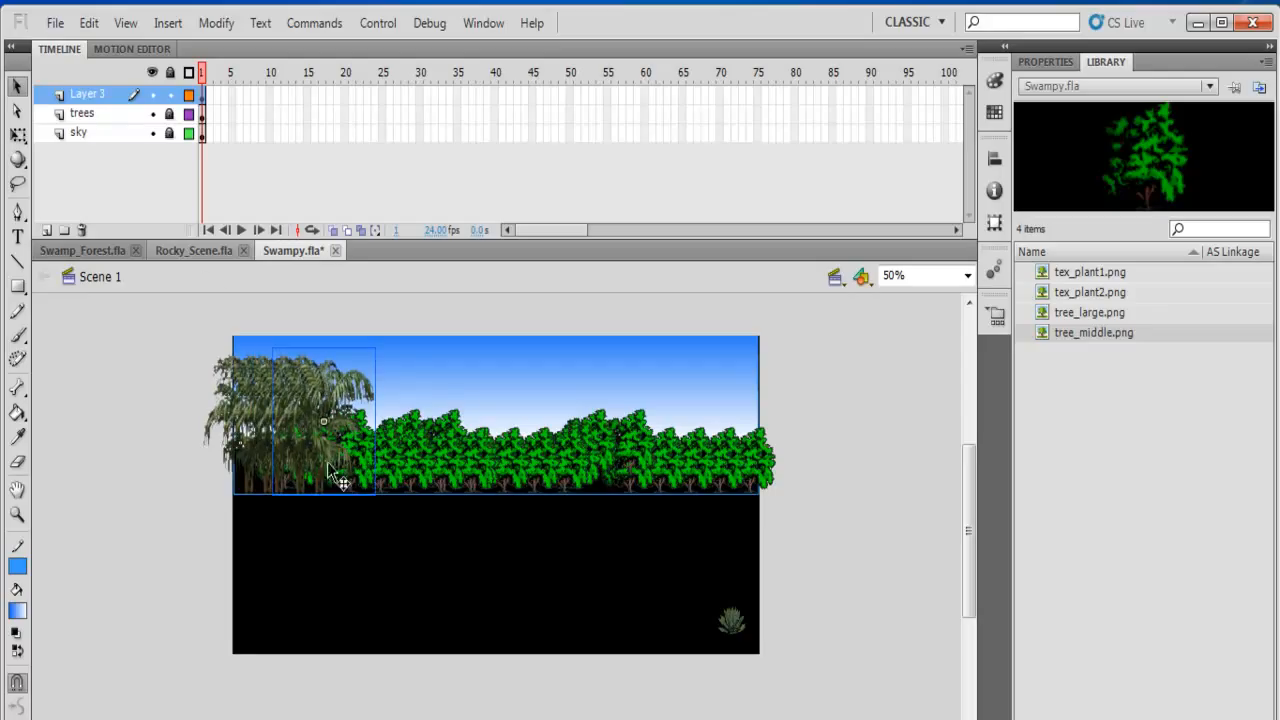
Step: Rename Layer 3 as Big_tree and move it below the trees layer
double_click(104, 95)
text(tr)
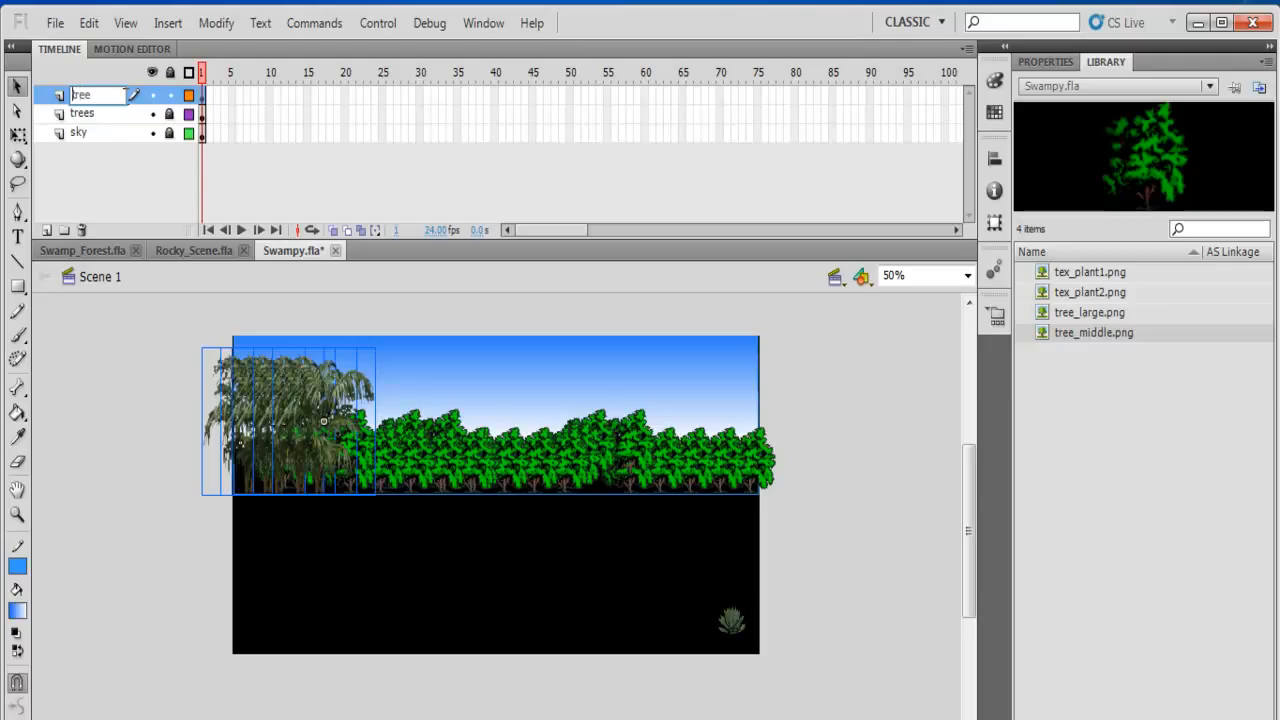
text(ee)
key(Home)
text(Big_)
click(89, 403)
drag(115, 95, 110, 124)
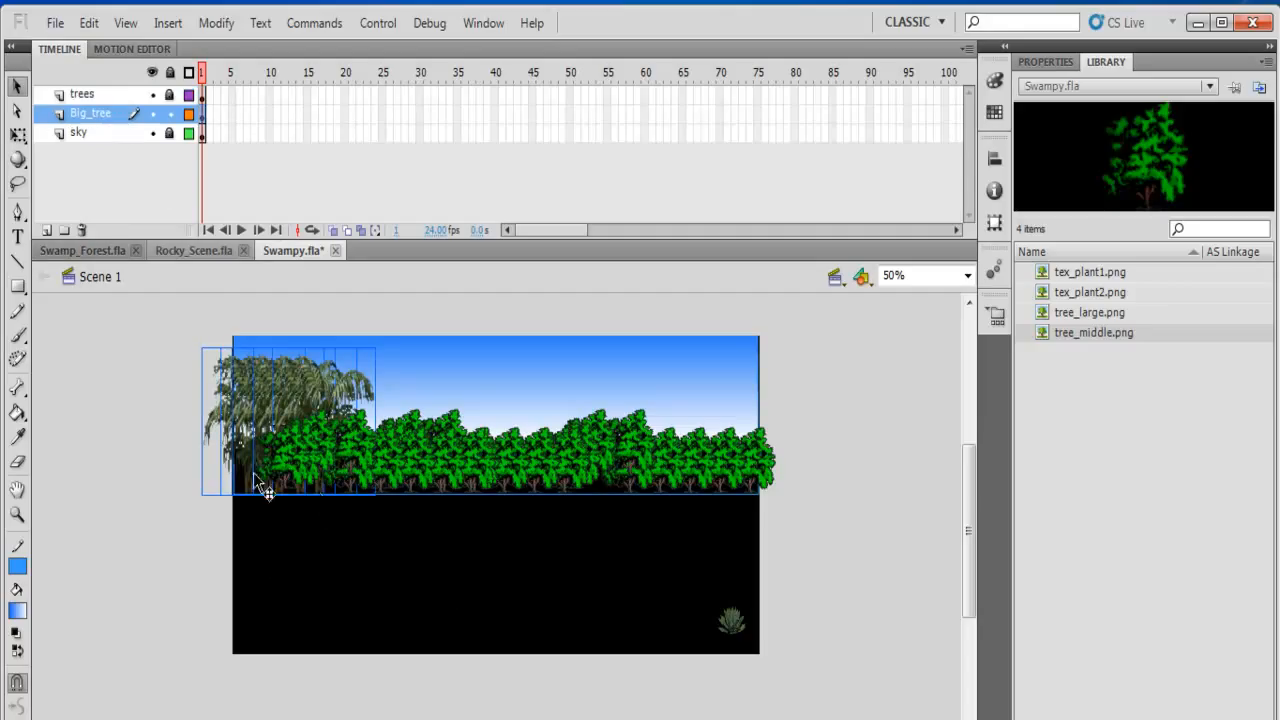
Step: Unlock the trees layer and duplicate green trees to fill the band's left end in front of the palms
click(866, 550)
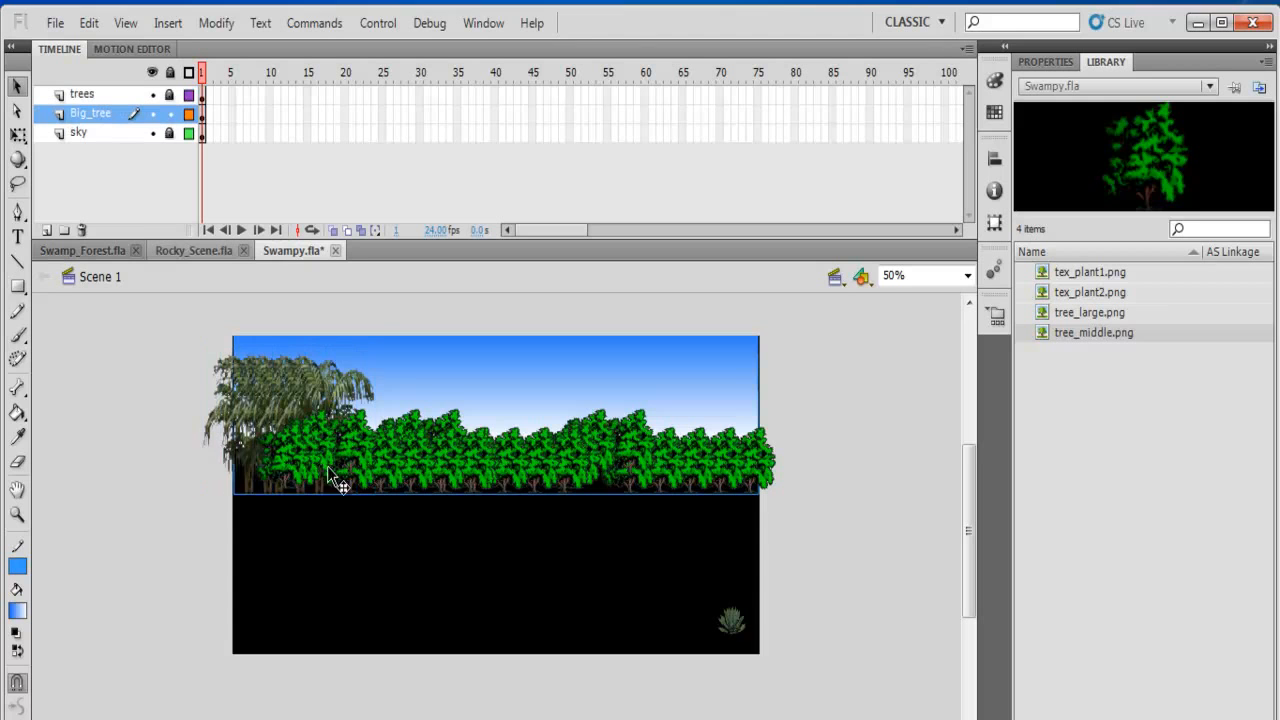
click(305, 466)
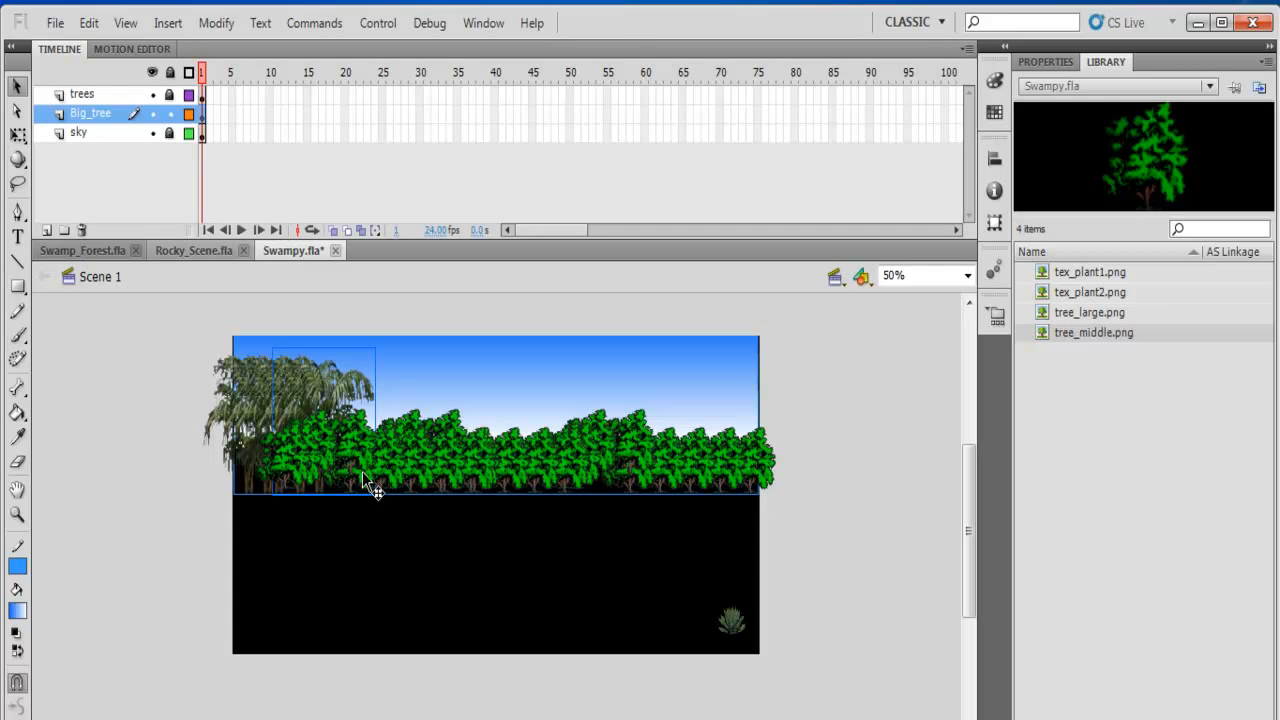
click(398, 472)
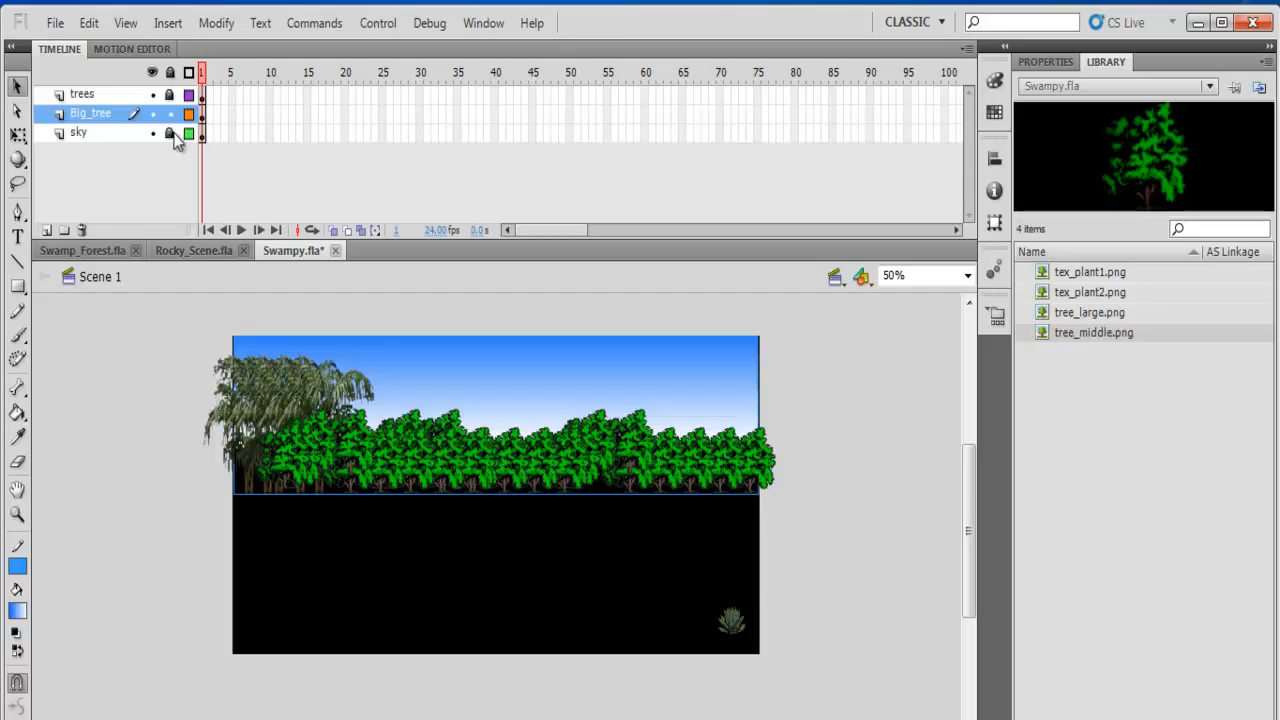
click(169, 94)
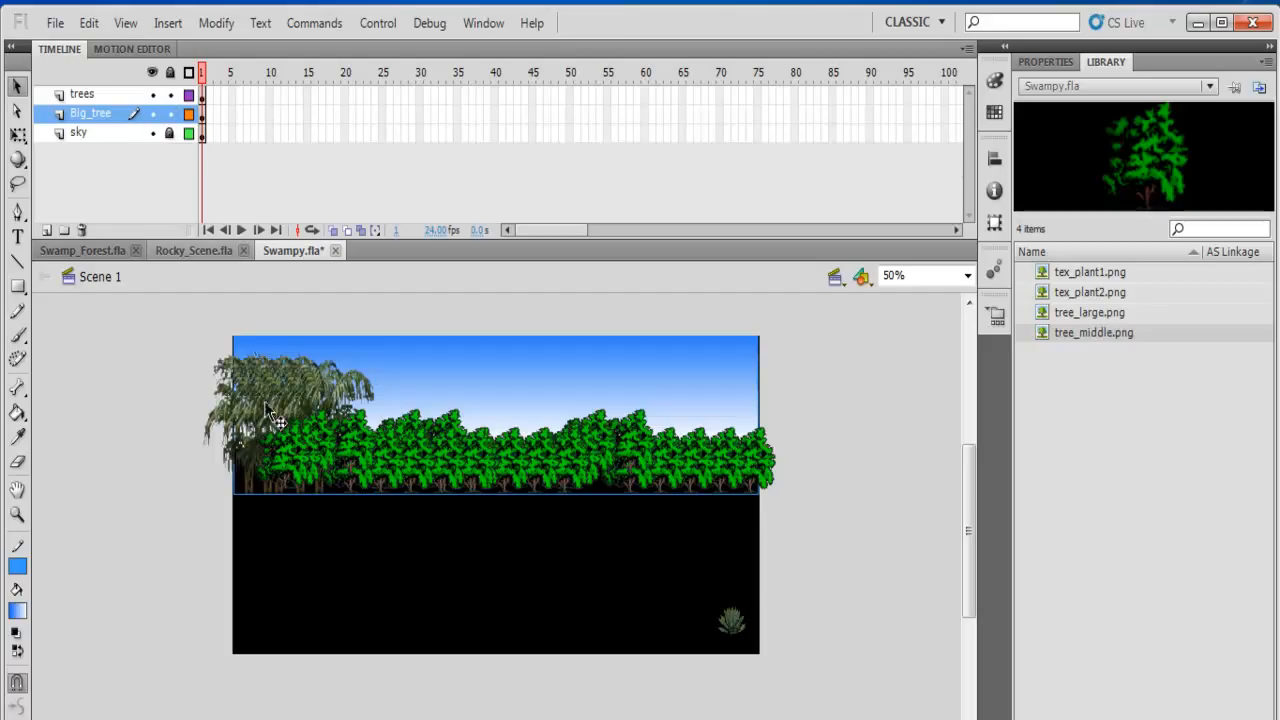
click(287, 454)
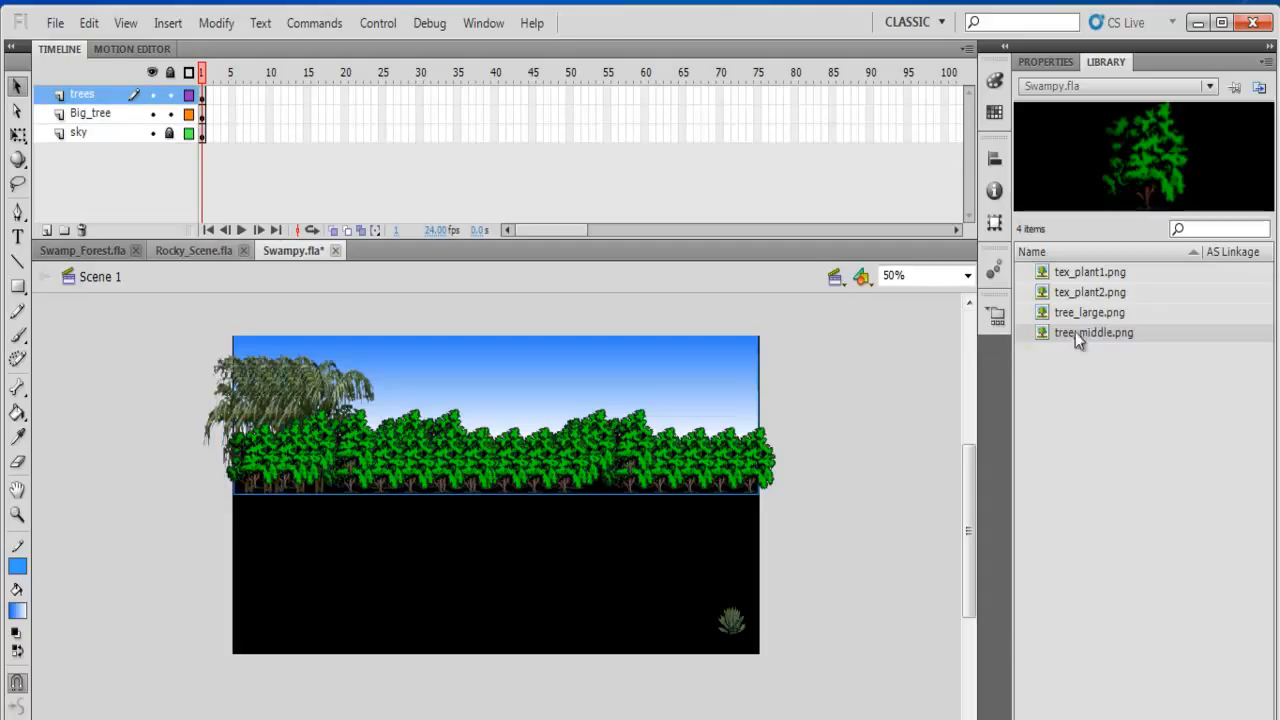
Step: Add a row of smaller tree_middle.png copies along the base of the trees and nudge the selected copies up onto the band
drag(1057, 334, 393, 481)
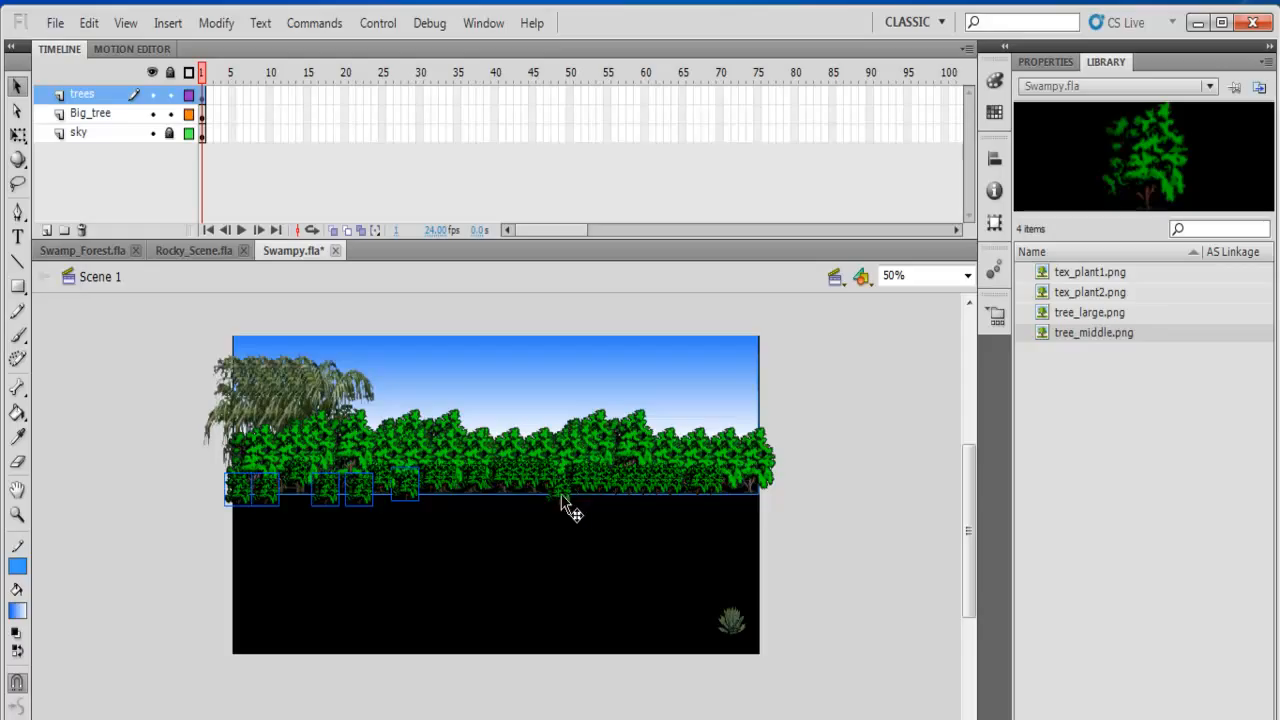
key(Up)
key(Up)
key(Up)
key(Up)
key(Up)
key(Up)
key(Up)
key(Up)
key(Up)
key(Up)
key(Up)
key(Up)
key(Up)
key(Up)
key(Up)
key(Up)
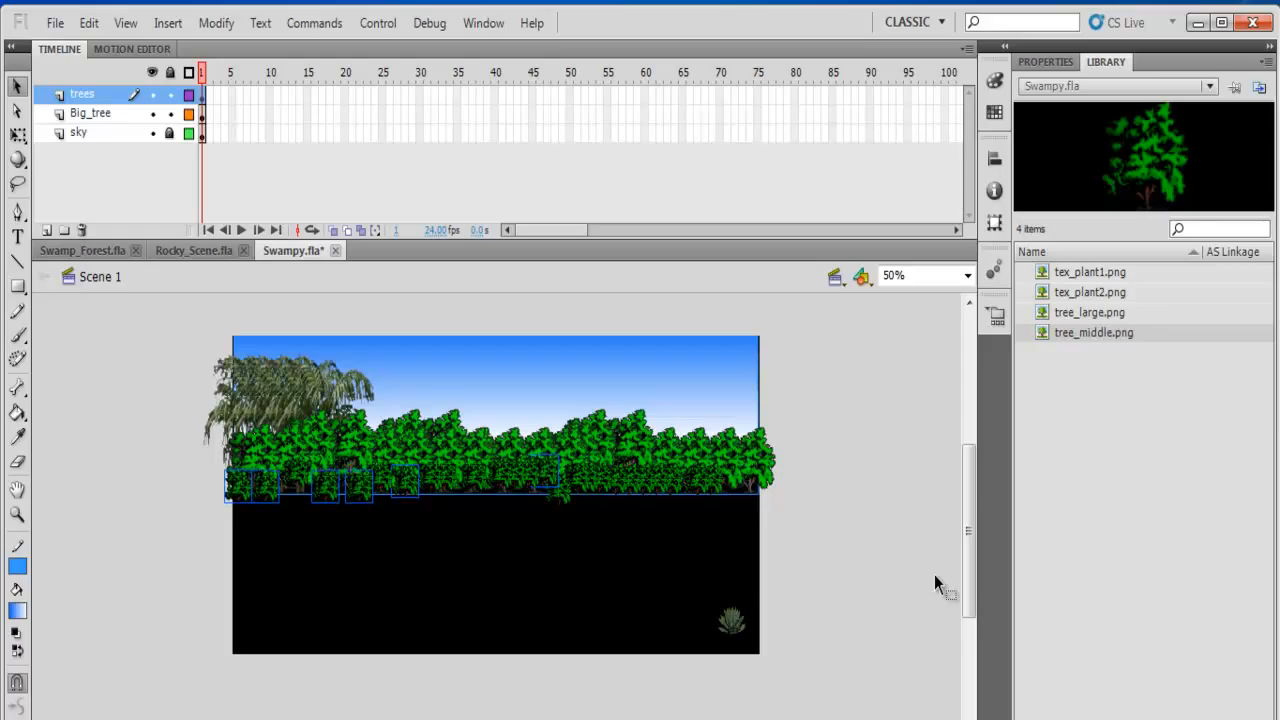
key(Up)
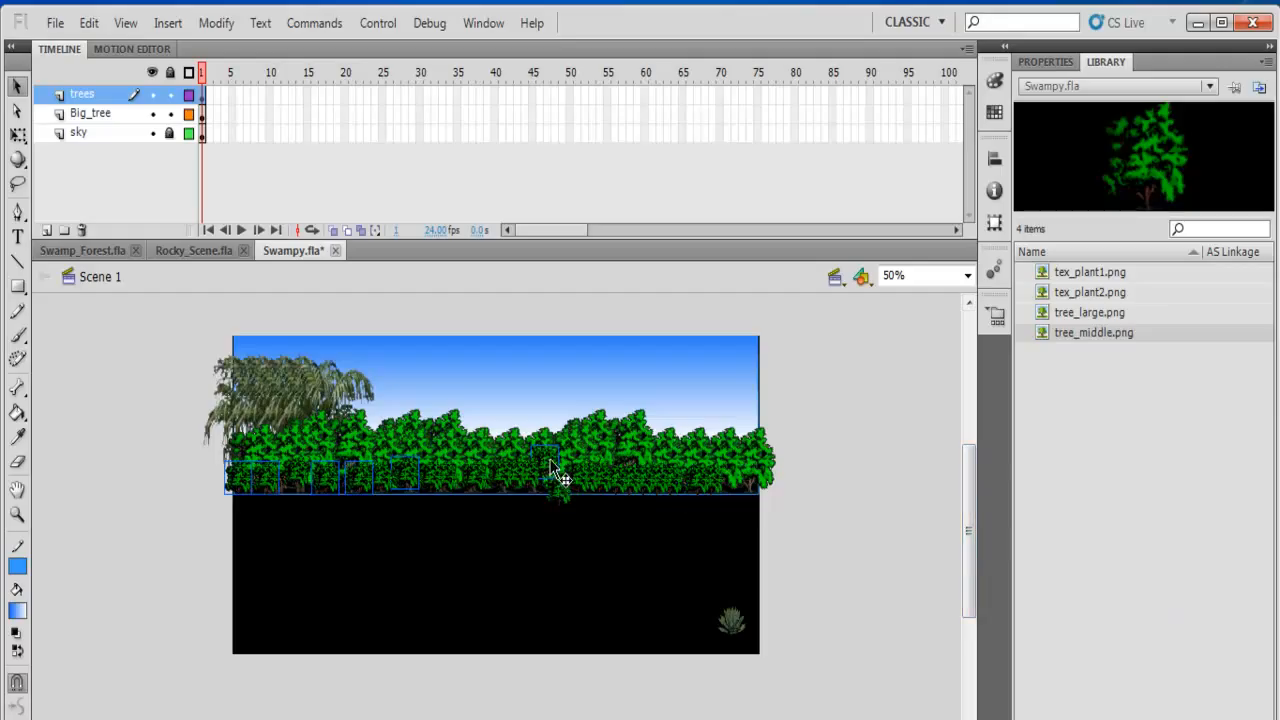
Step: Move the stray small tree near the band's middle down into the row, then nudge it and its neighbour up together
click(806, 514)
drag(549, 468, 543, 491)
shift+click(563, 500)
key(Up)
key(Up)
key(Up)
key(Up)
key(Up)
key(Up)
key(Up)
key(Up)
key(Up)
key(Up)
key(Up)
key(Up)
key(Up)
key(Up)
key(Up)
key(Up)
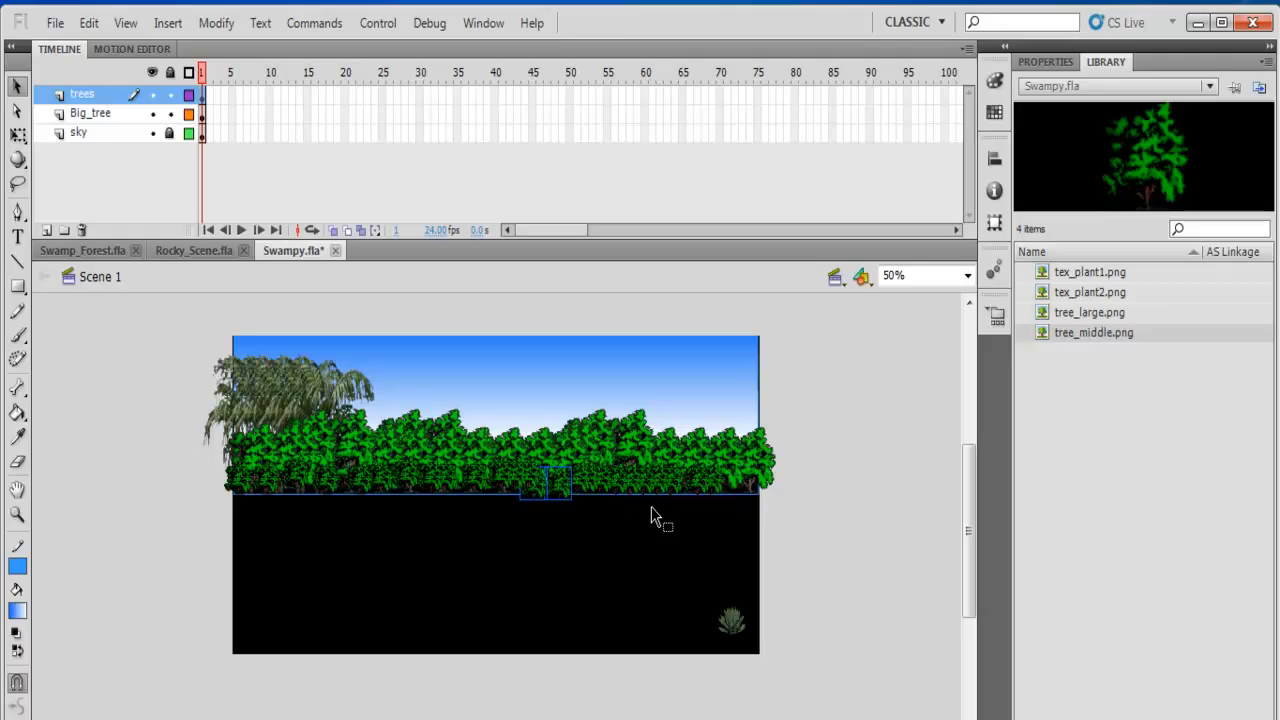
Step: Test the scene to preview the tree band, then close the preview
click(838, 600)
click(390, 30)
click(438, 211)
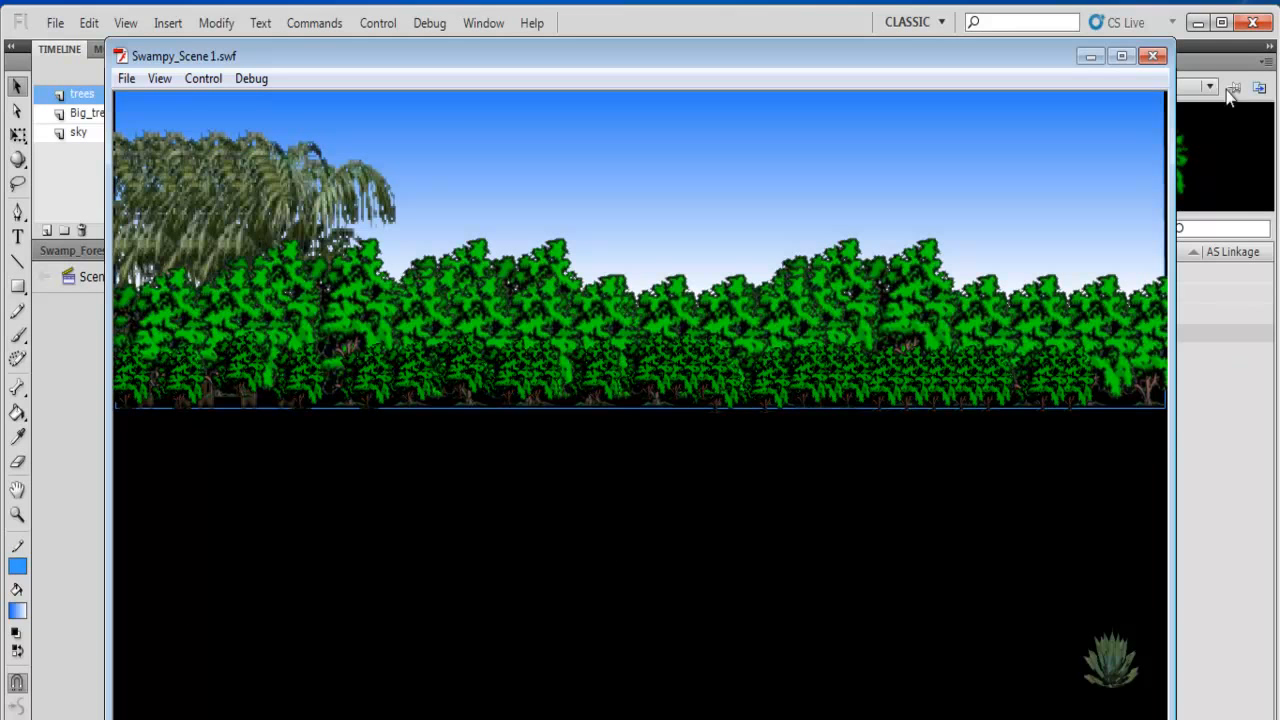
click(1151, 57)
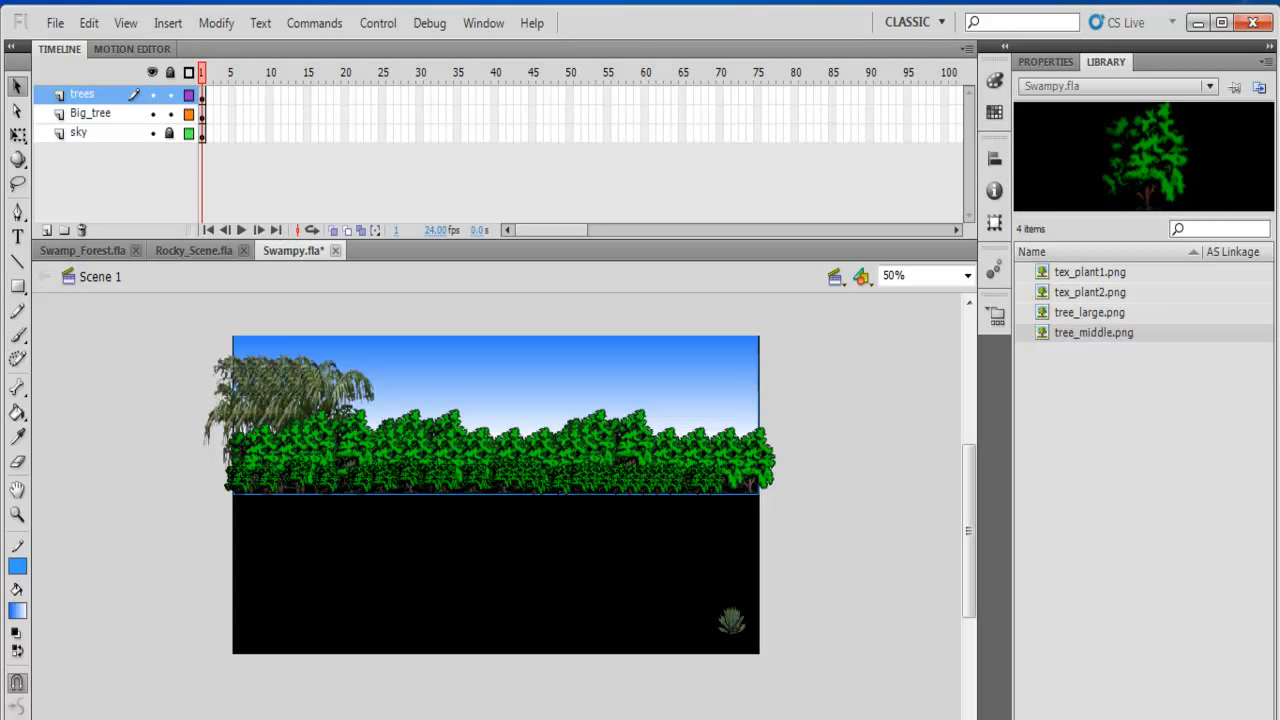
Step: Move the small plant from the sky layer onto a new layer above sky, with all the other layers locked
click(170, 133)
click(733, 629)
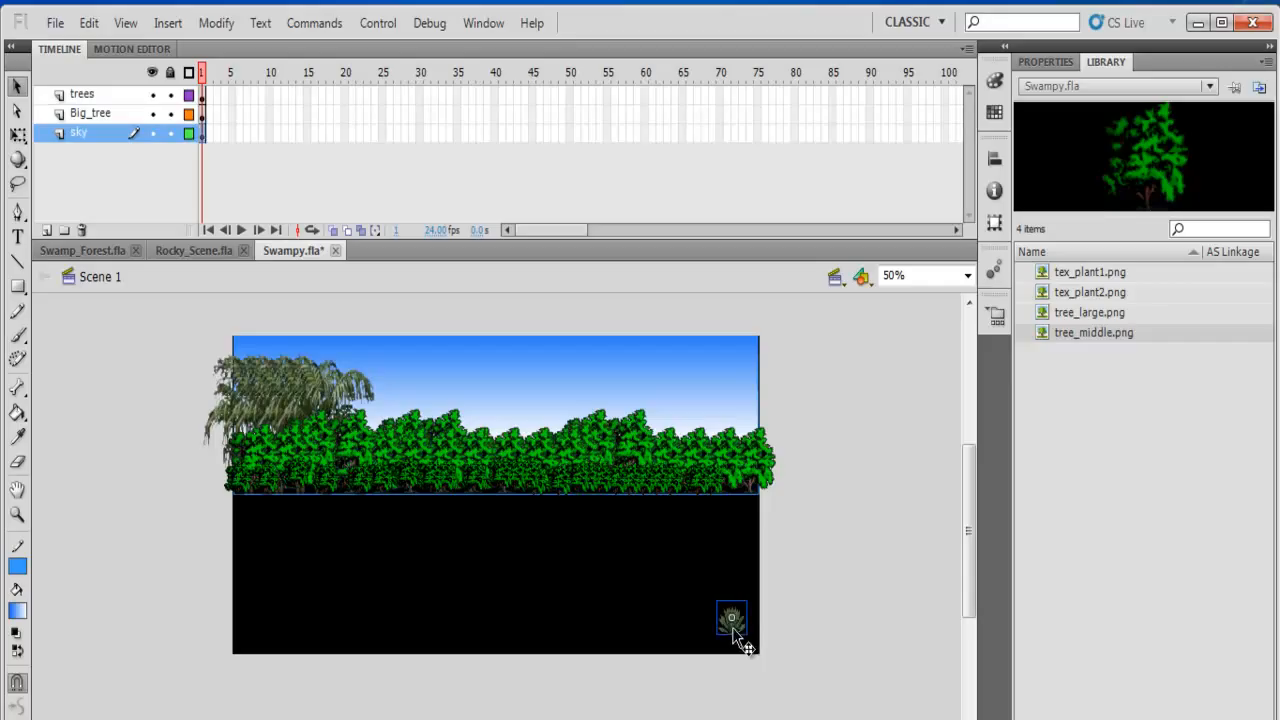
key(Delete)
click(171, 74)
click(48, 232)
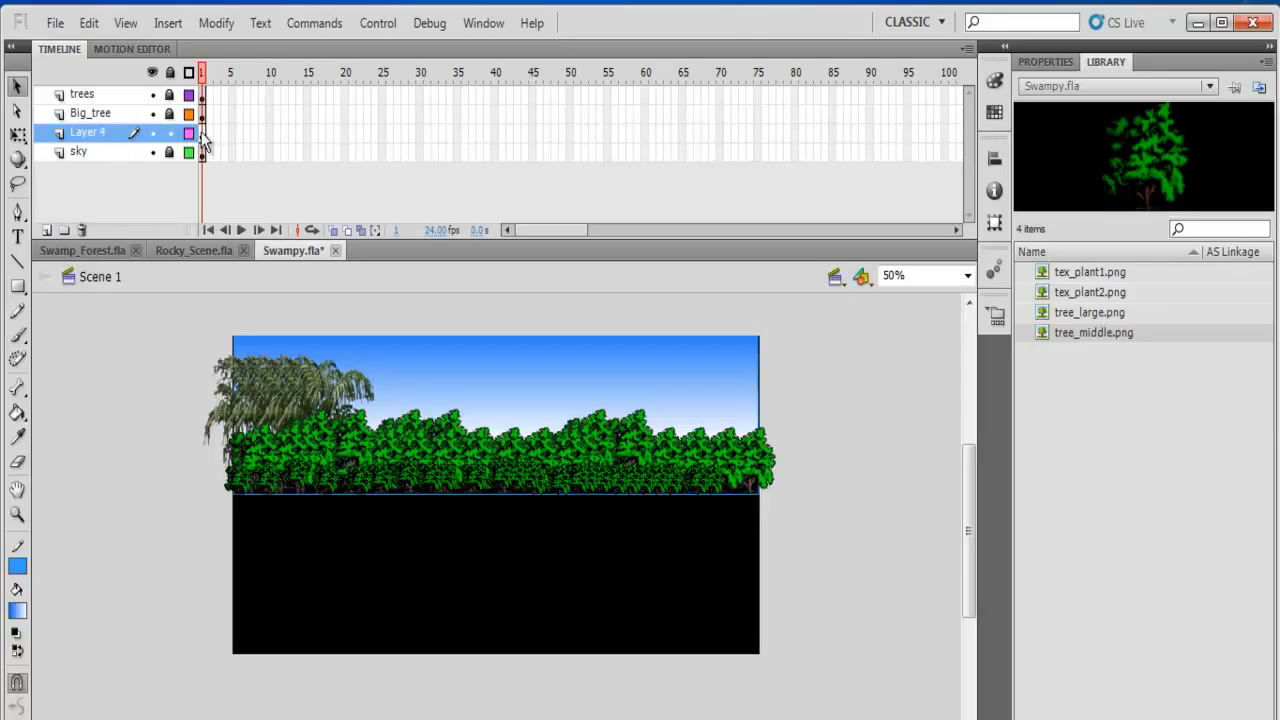
key(ctrl+v)
Step: Resize the pasted plant on Layer 4 with Free Transform
click(18, 134)
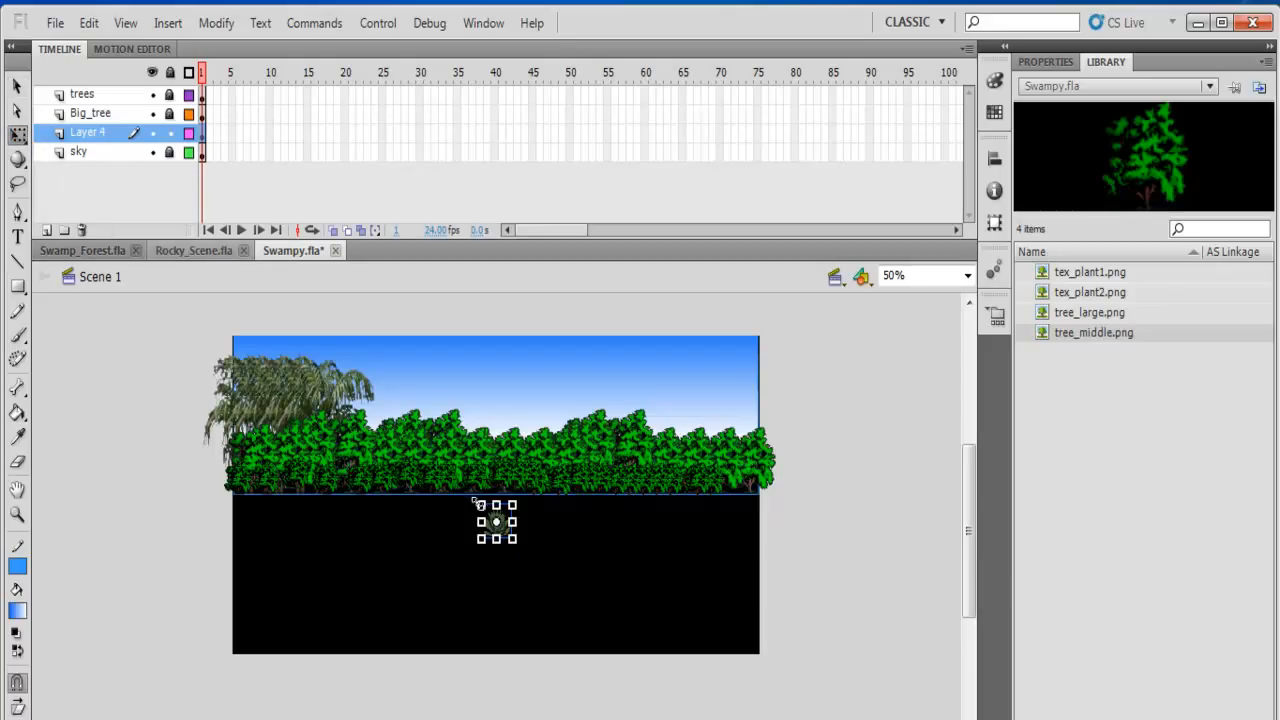
drag(476, 502, 484, 494)
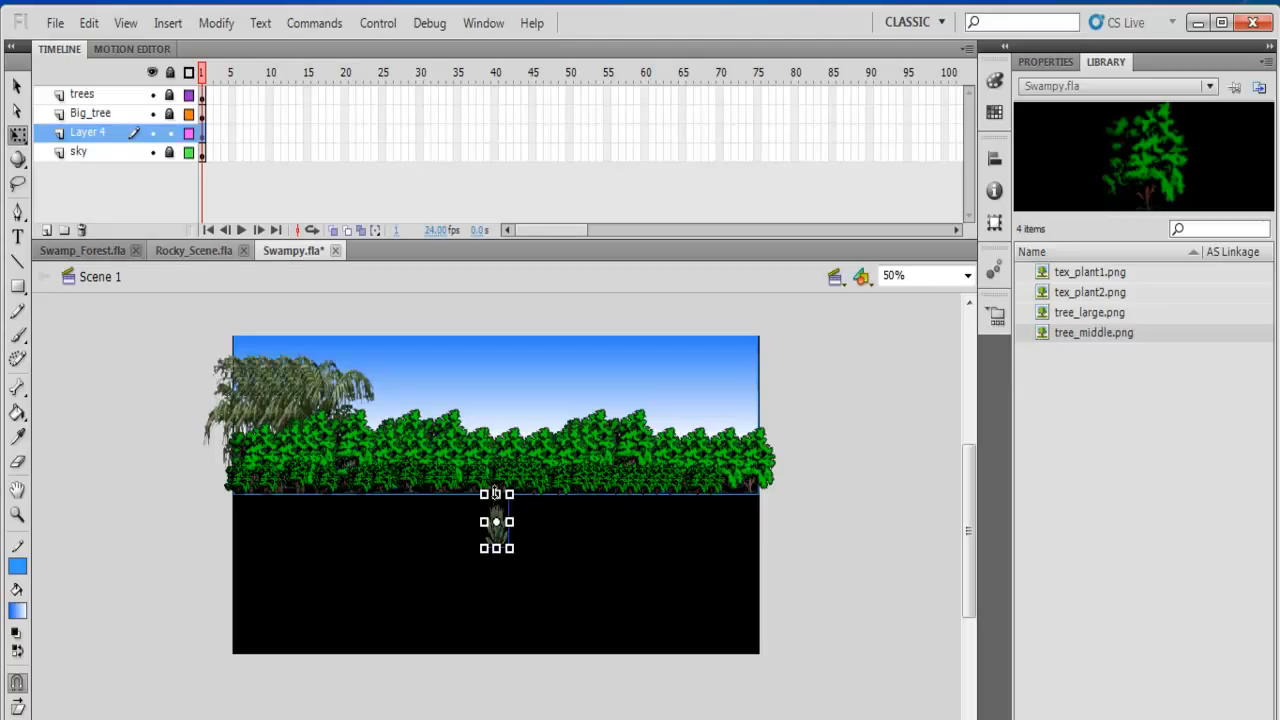
click(806, 530)
click(17, 86)
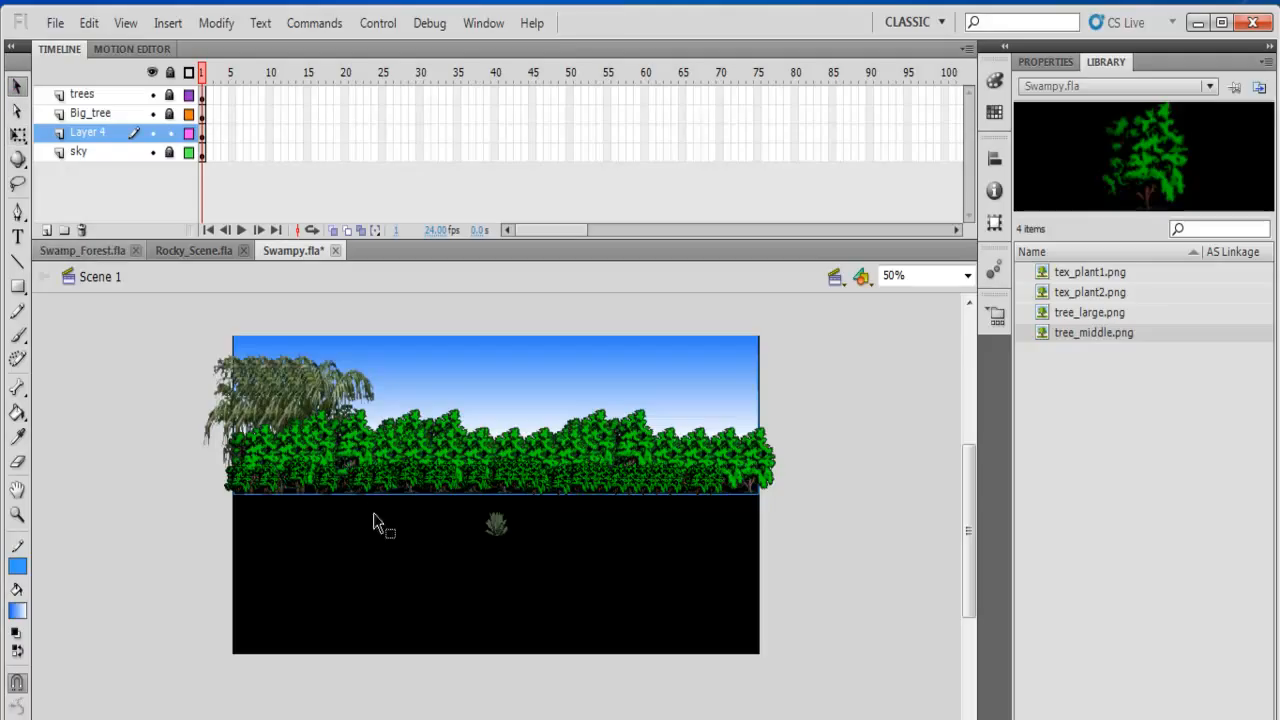
Step: Duplicate the plant into a continuous row just below the trees, spanning the full width of the stage
click(492, 530)
drag(499, 529, 648, 527)
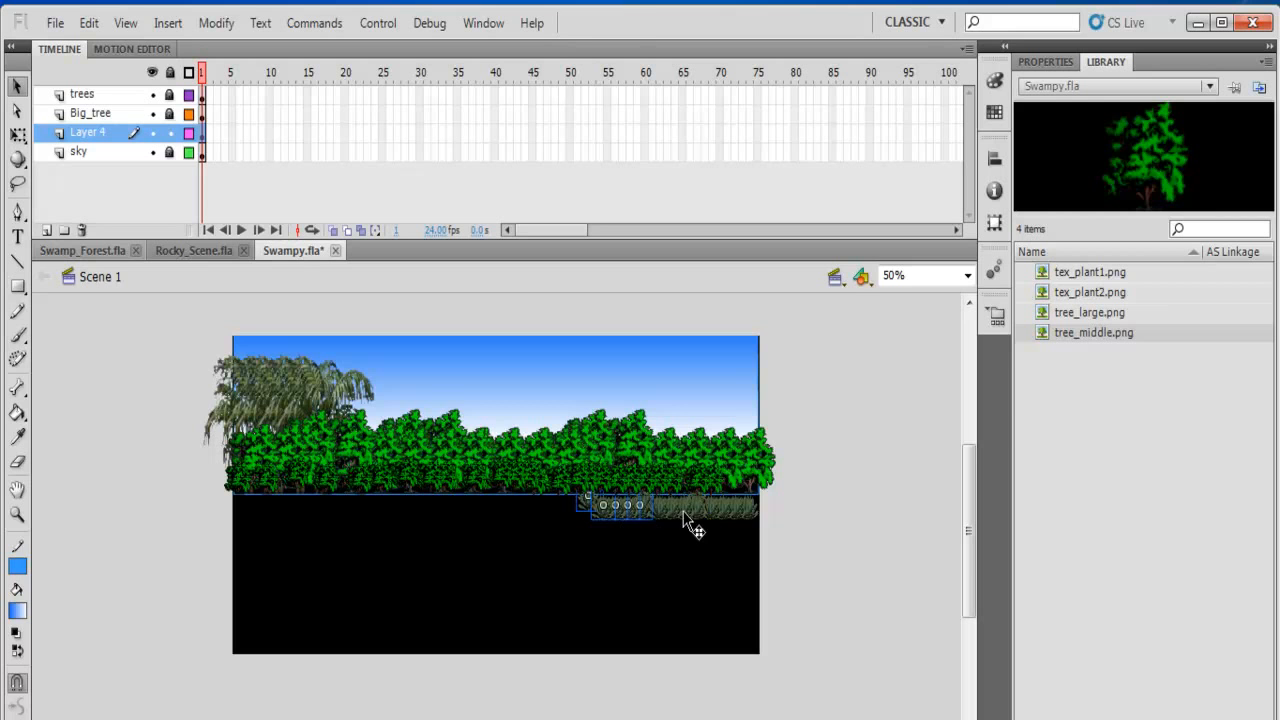
drag(786, 508, 590, 516)
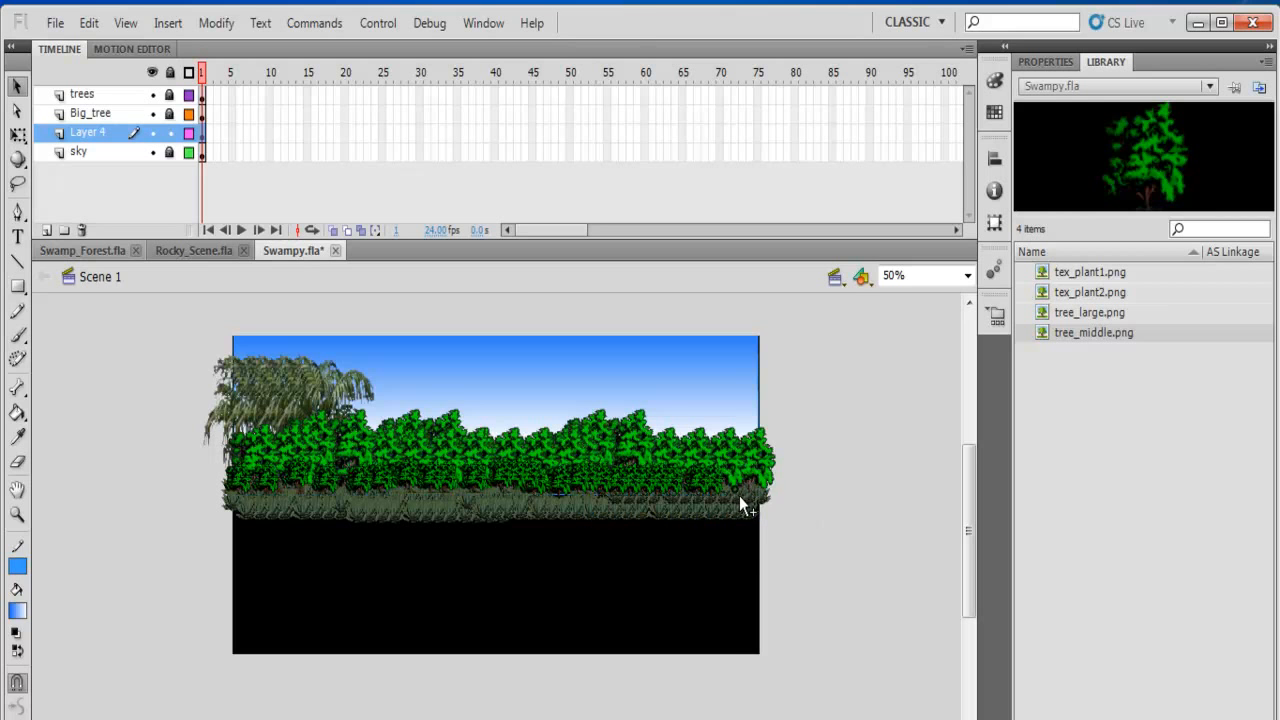
Step: Duplicate plants into two shorter lower rows on the right and one on the left, following the layout in Swamp_Forest.fla
drag(739, 501, 740, 586)
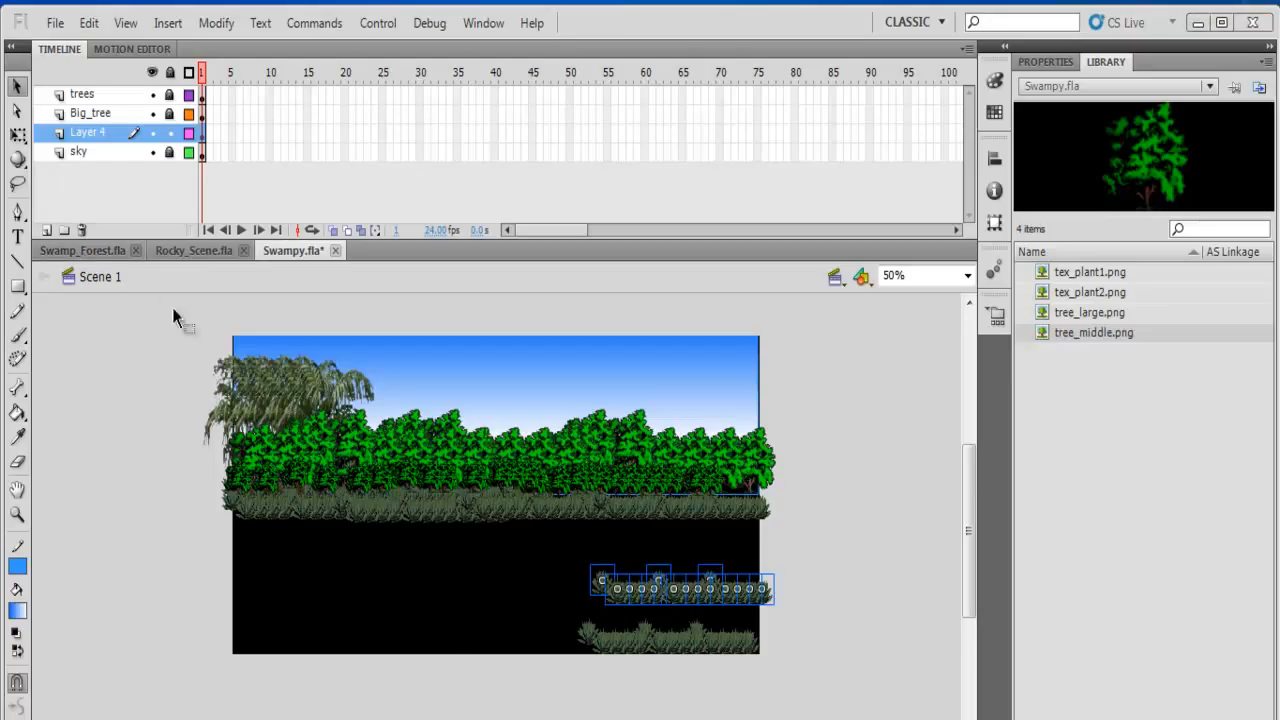
click(88, 251)
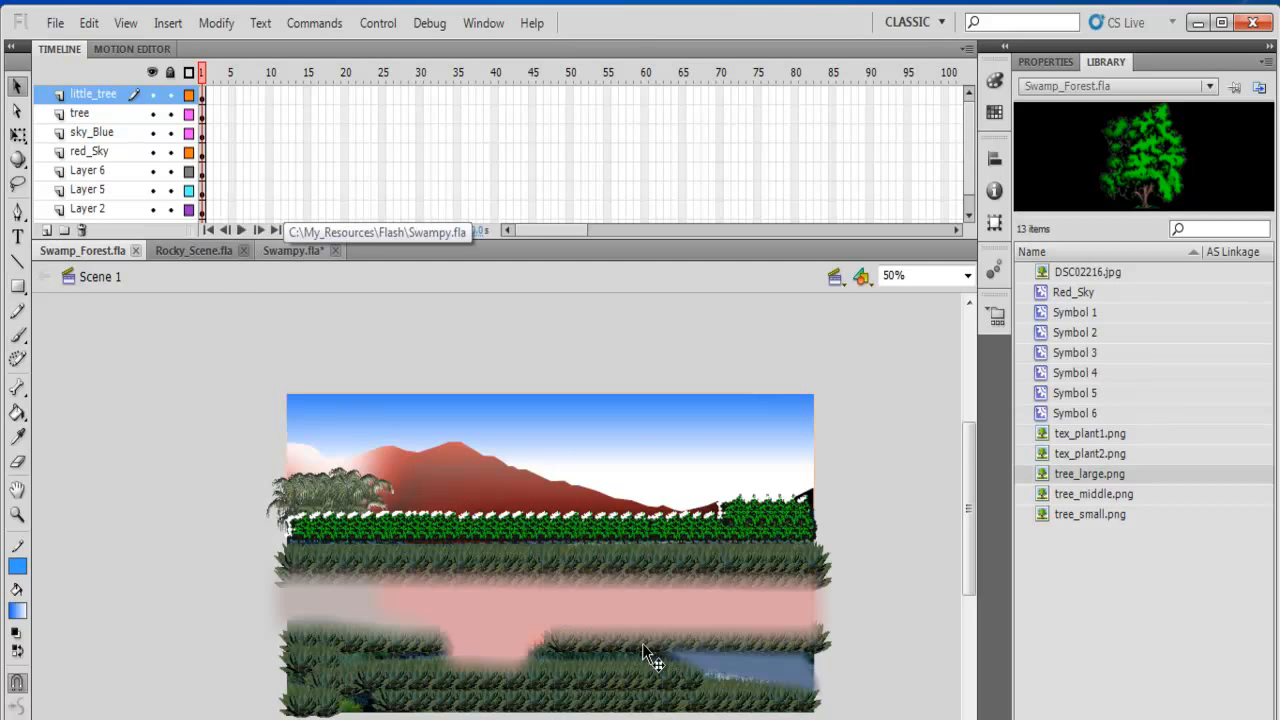
click(274, 253)
drag(630, 595, 268, 604)
click(521, 591)
click(268, 600)
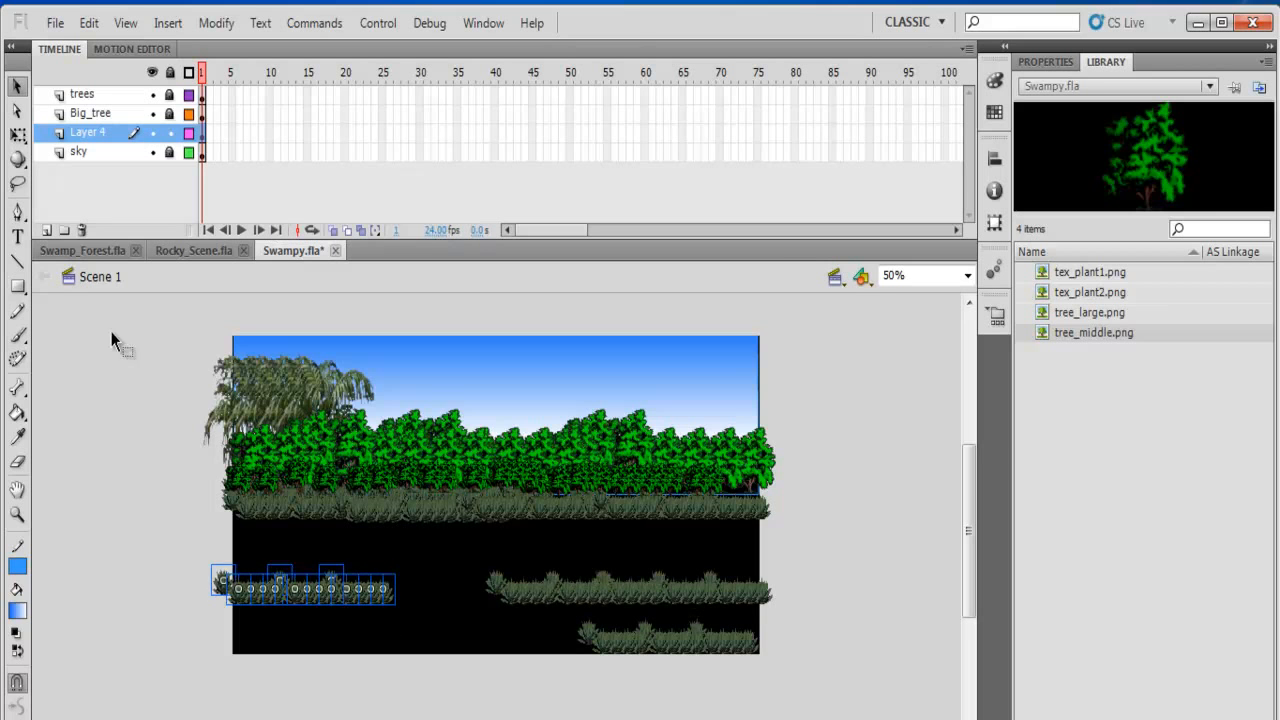
Step: Check the layout in Swamp_Forest.fla, then fill the stage's lower-left area in Swampy.fla with copies of the plant row
click(89, 252)
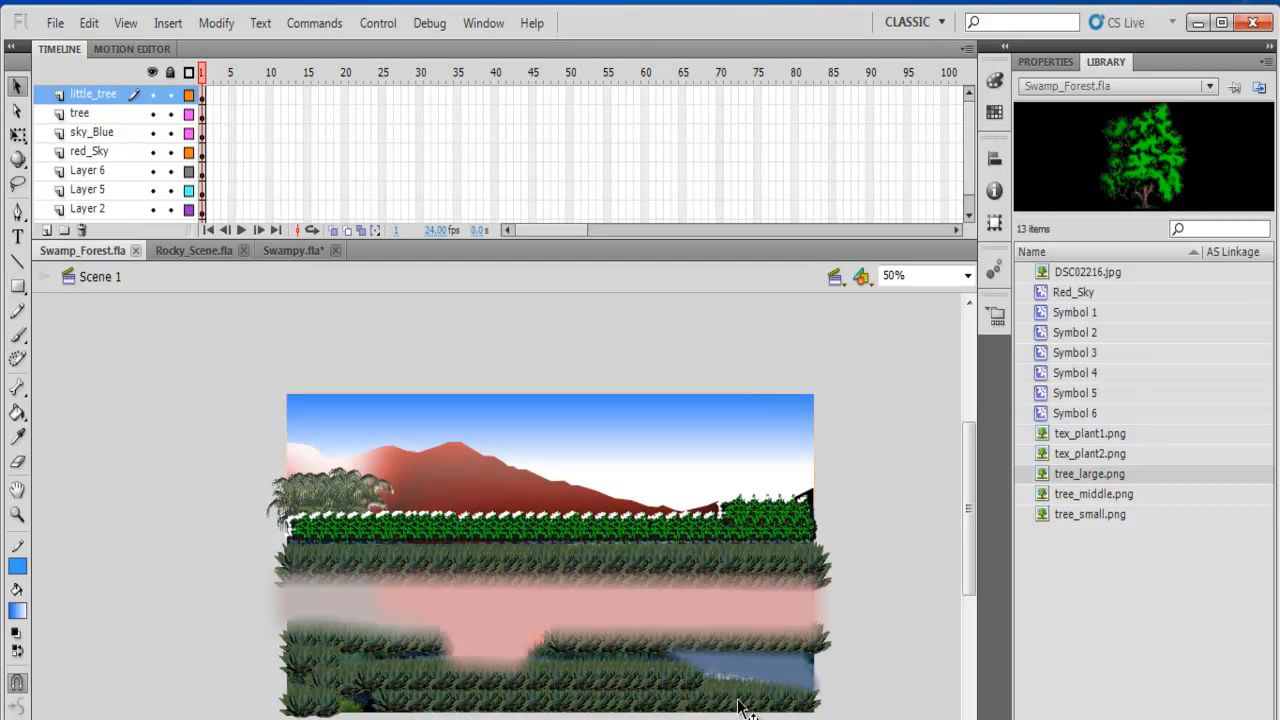
click(279, 249)
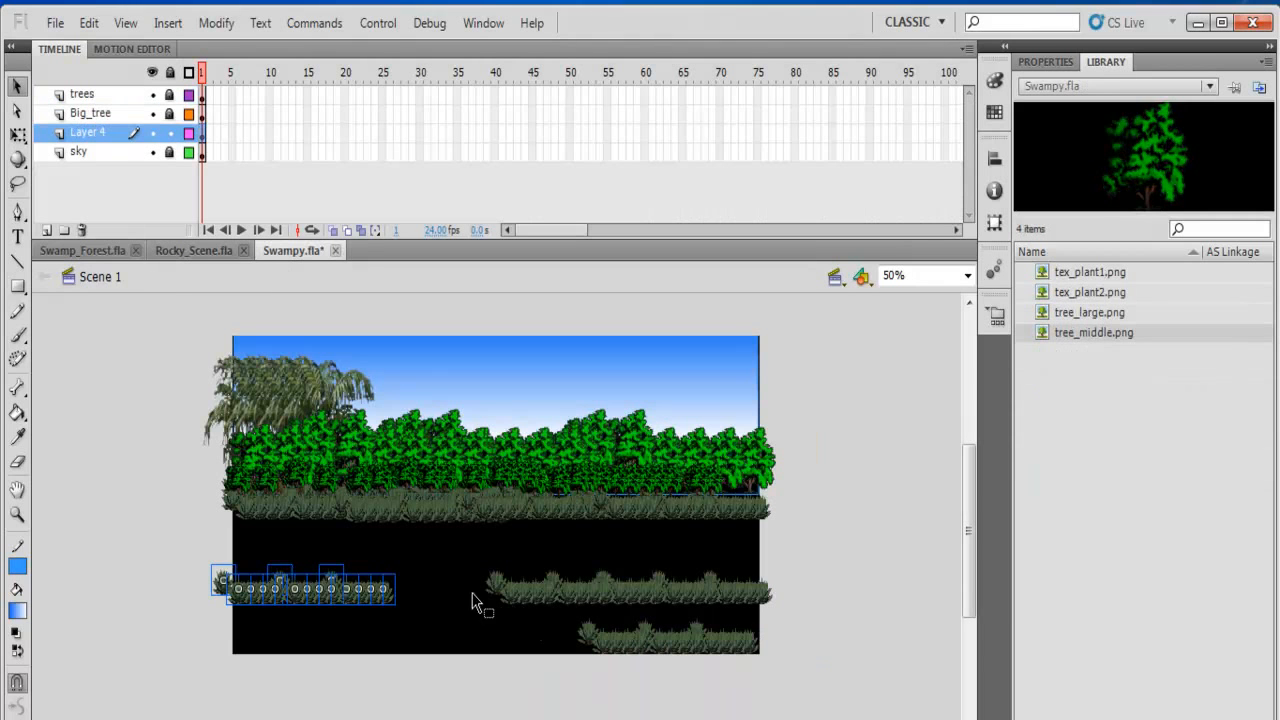
drag(342, 620, 496, 639)
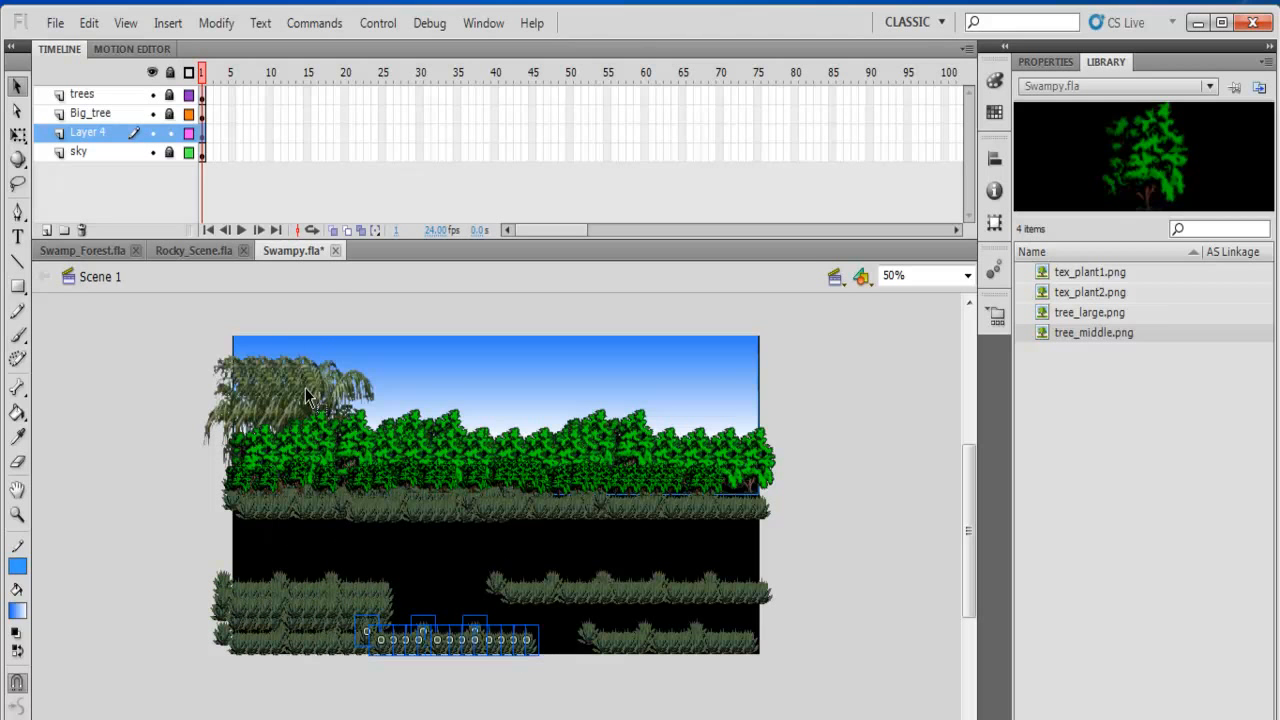
Step: Close the gap in the bottom plant row with another copy and add one above it, left of centre, comparing with Swamp_Forest.fla
click(98, 251)
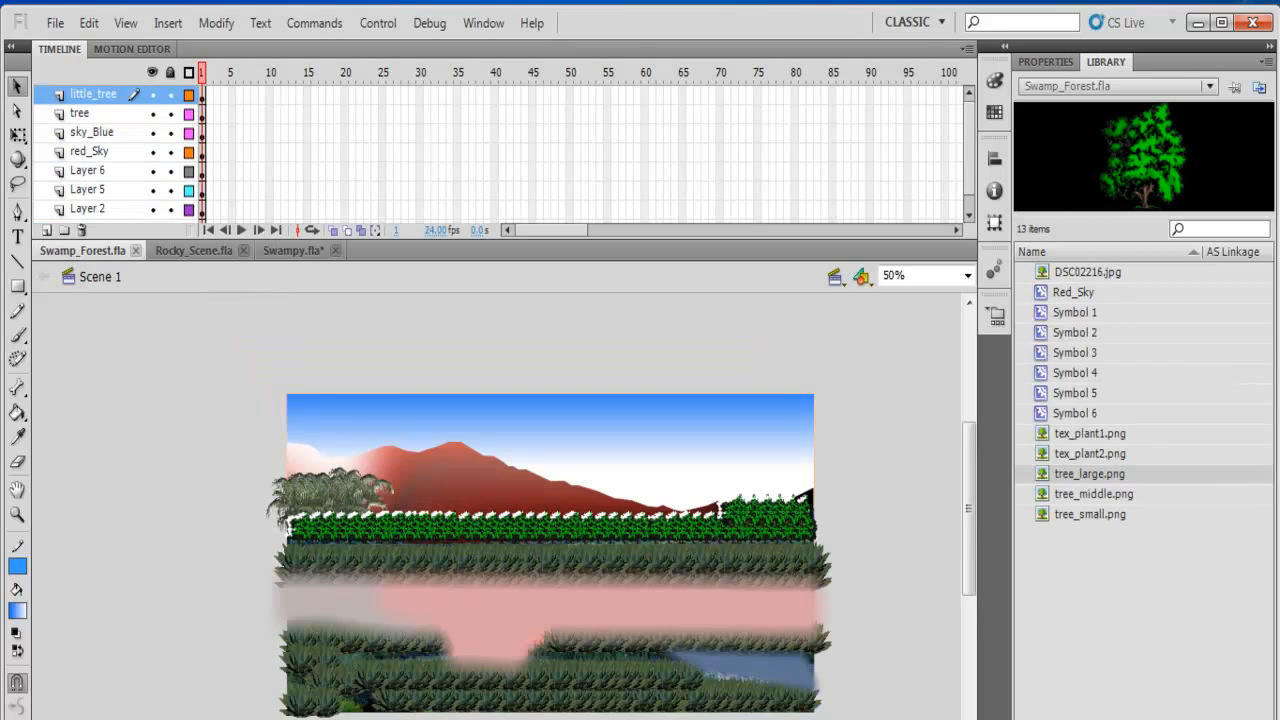
click(293, 251)
click(580, 646)
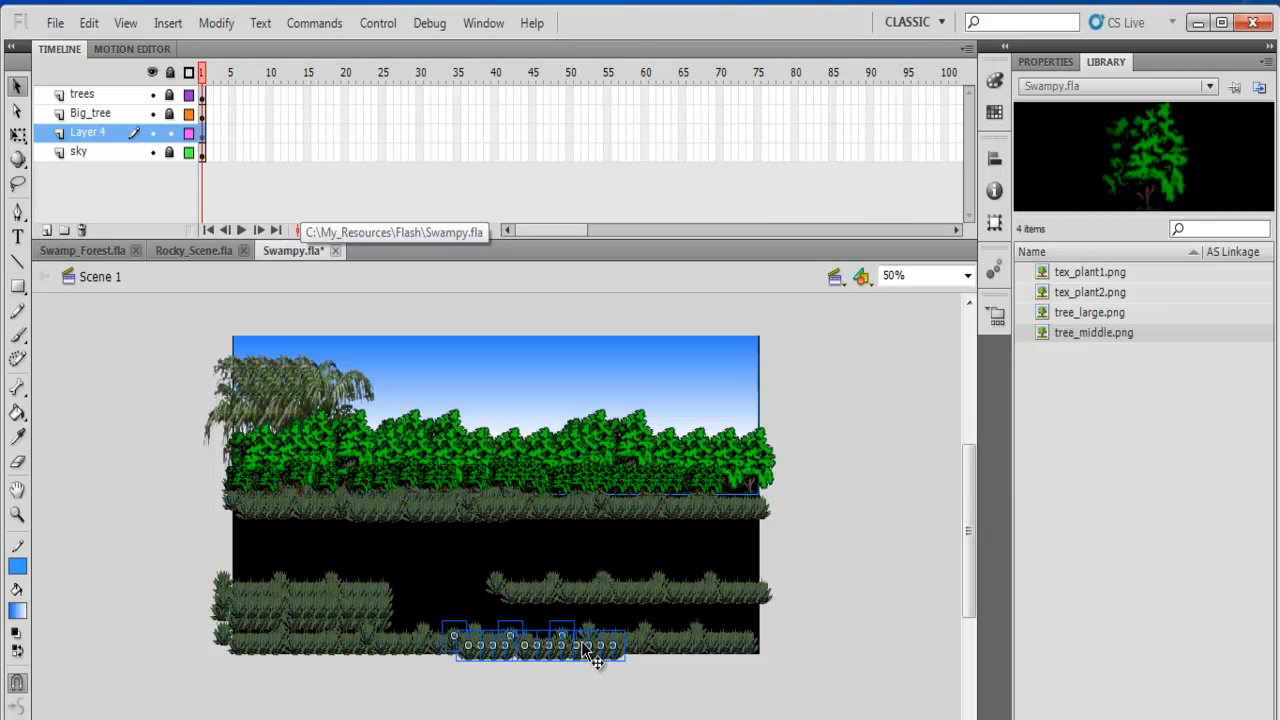
drag(582, 641, 465, 616)
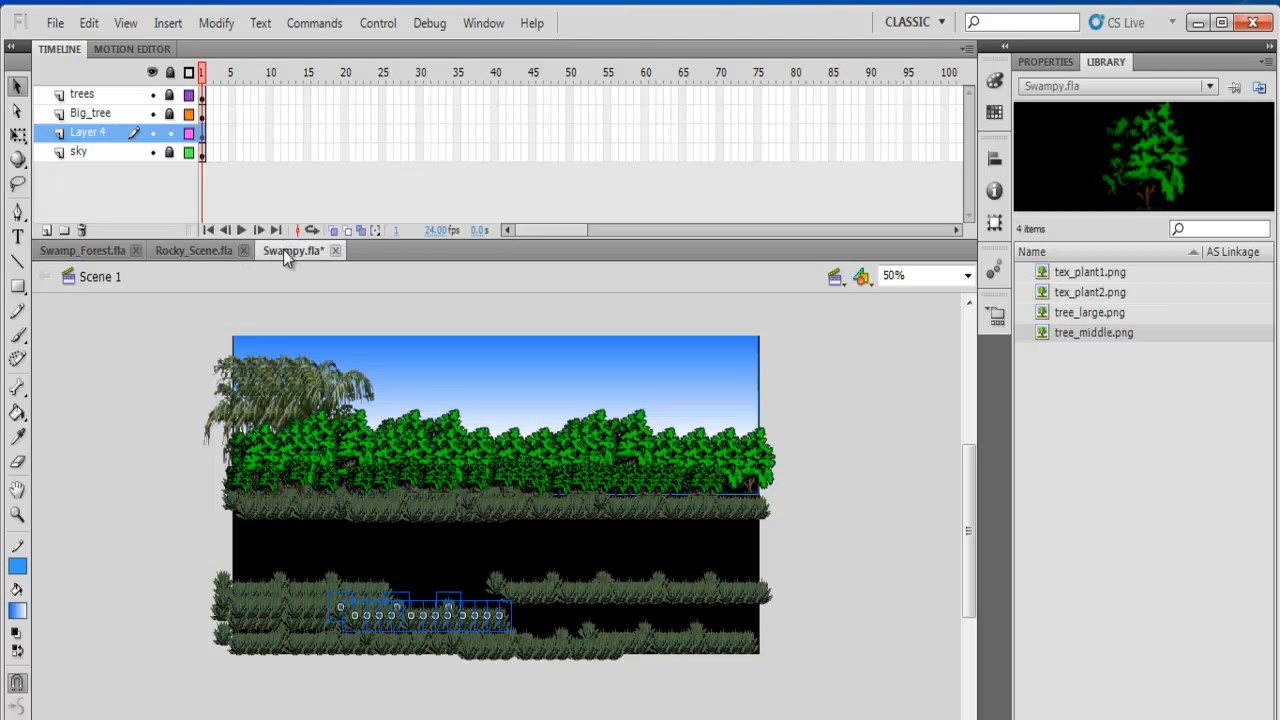
Step: Compare with Swamp_Forest.fla, then reposition the second-lowest plant row in Swampy.fla and add a copy filling the gap beneath it toward the left
click(87, 250)
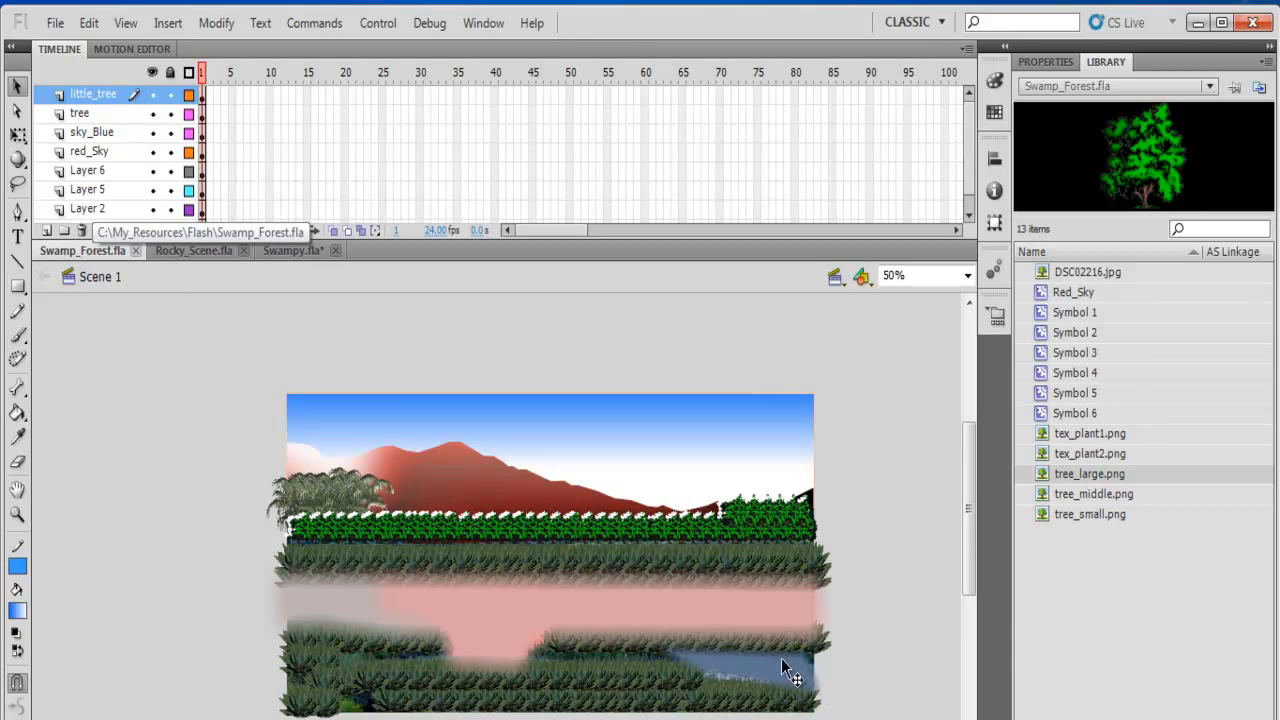
click(290, 250)
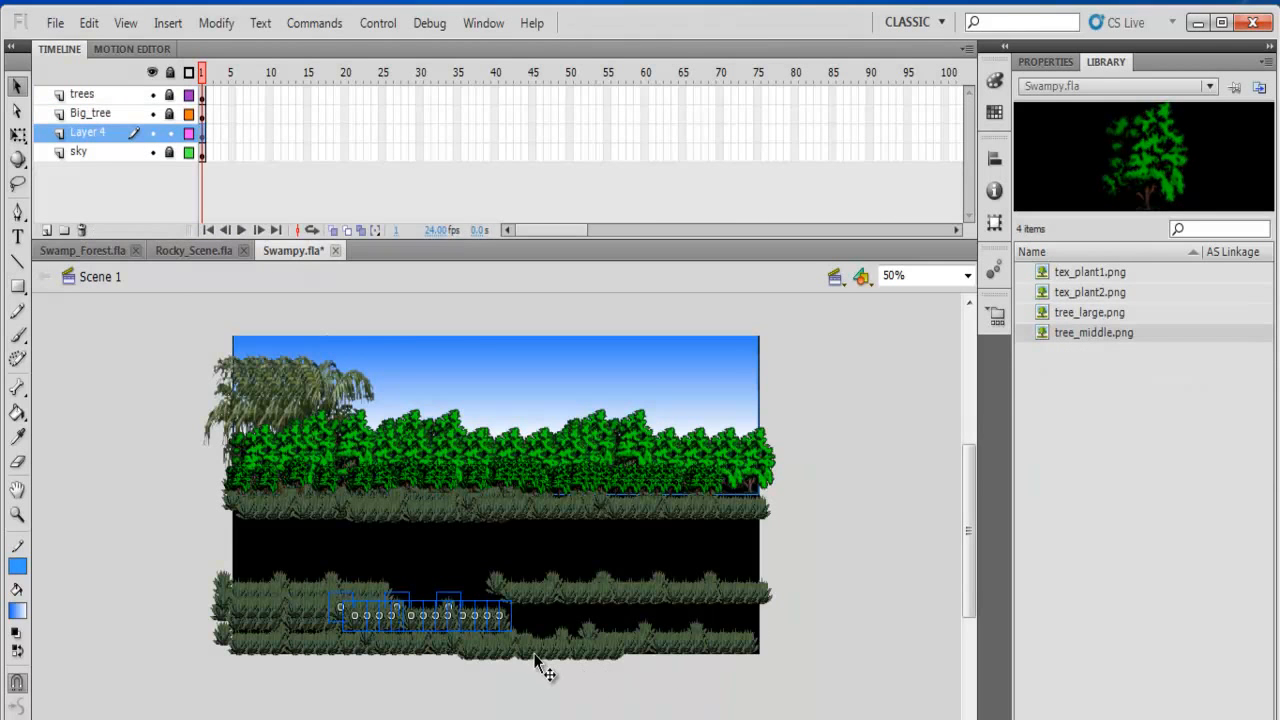
click(512, 617)
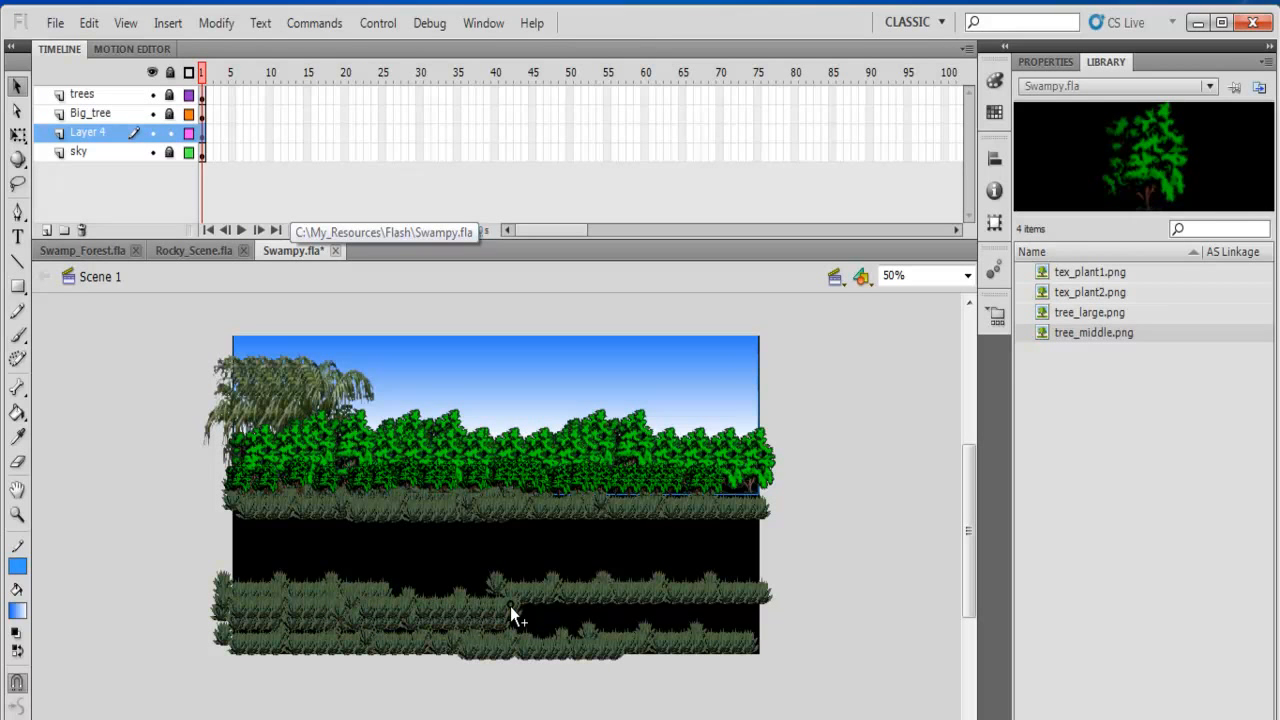
click(510, 606)
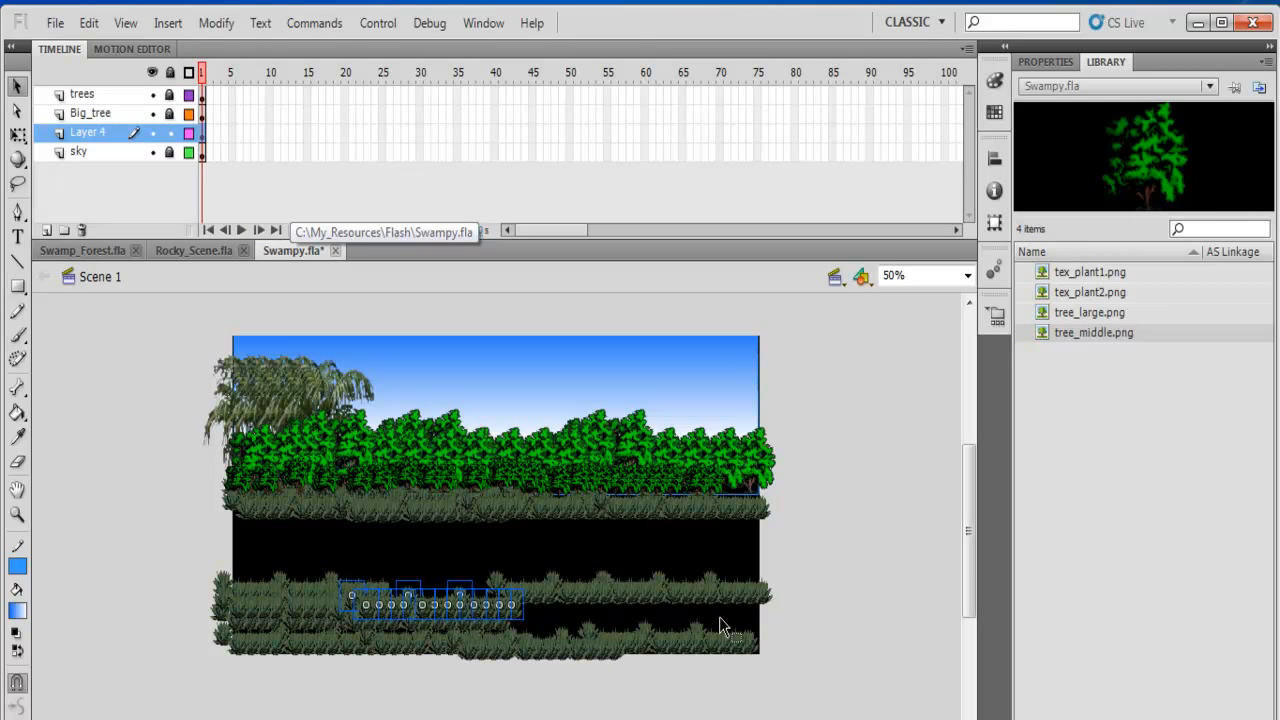
key(Delete)
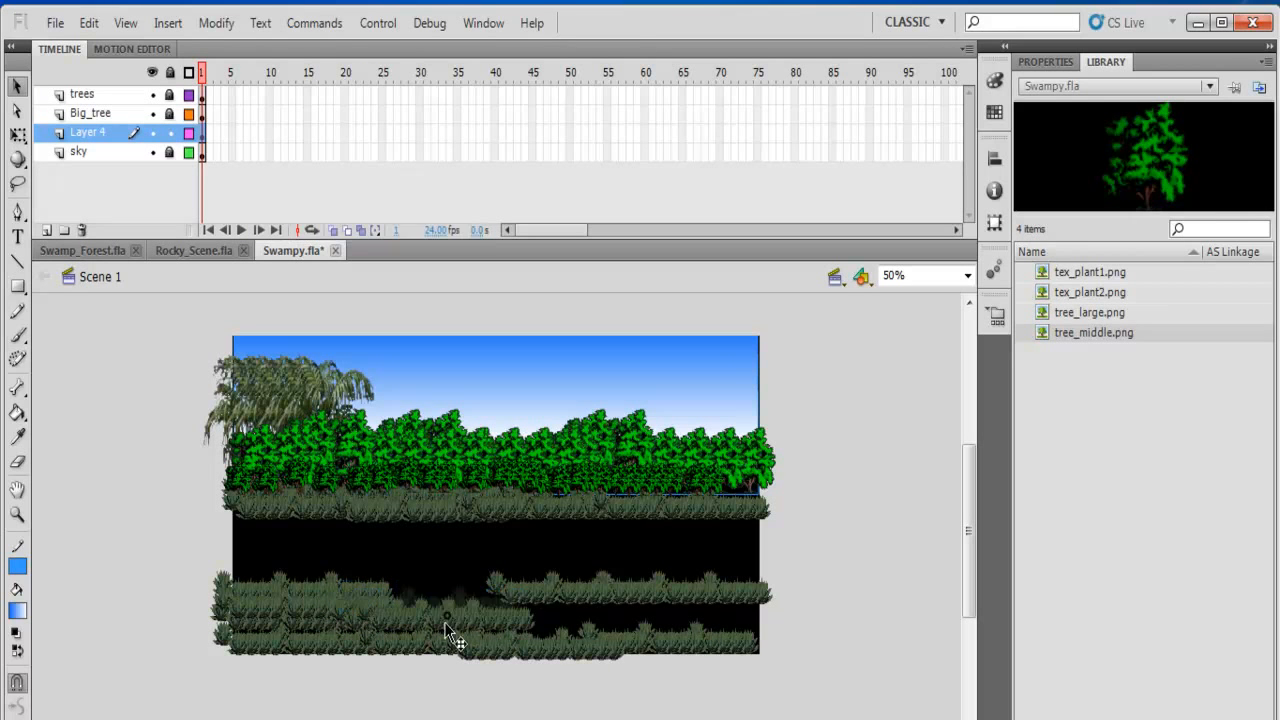
drag(476, 627, 376, 634)
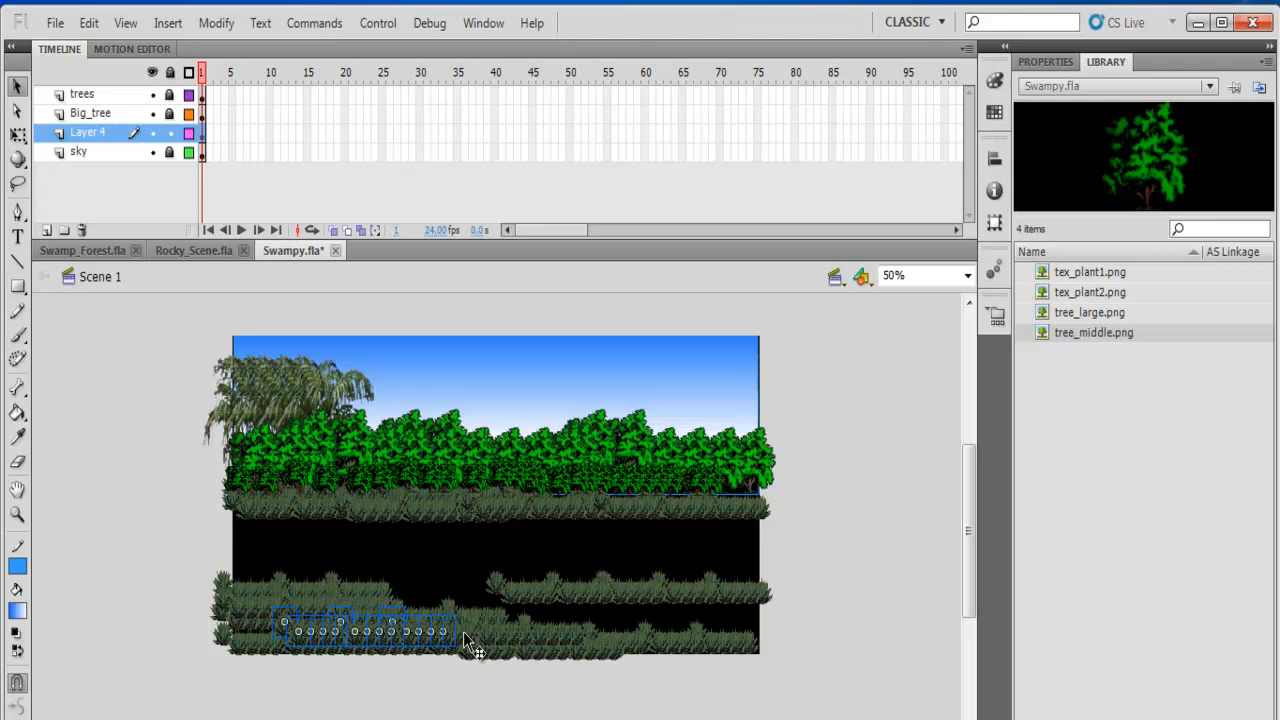
Step: Extend the bottom plant row past the stage's right edge and add plants joining the middle rows near the centre
drag(780, 628, 566, 645)
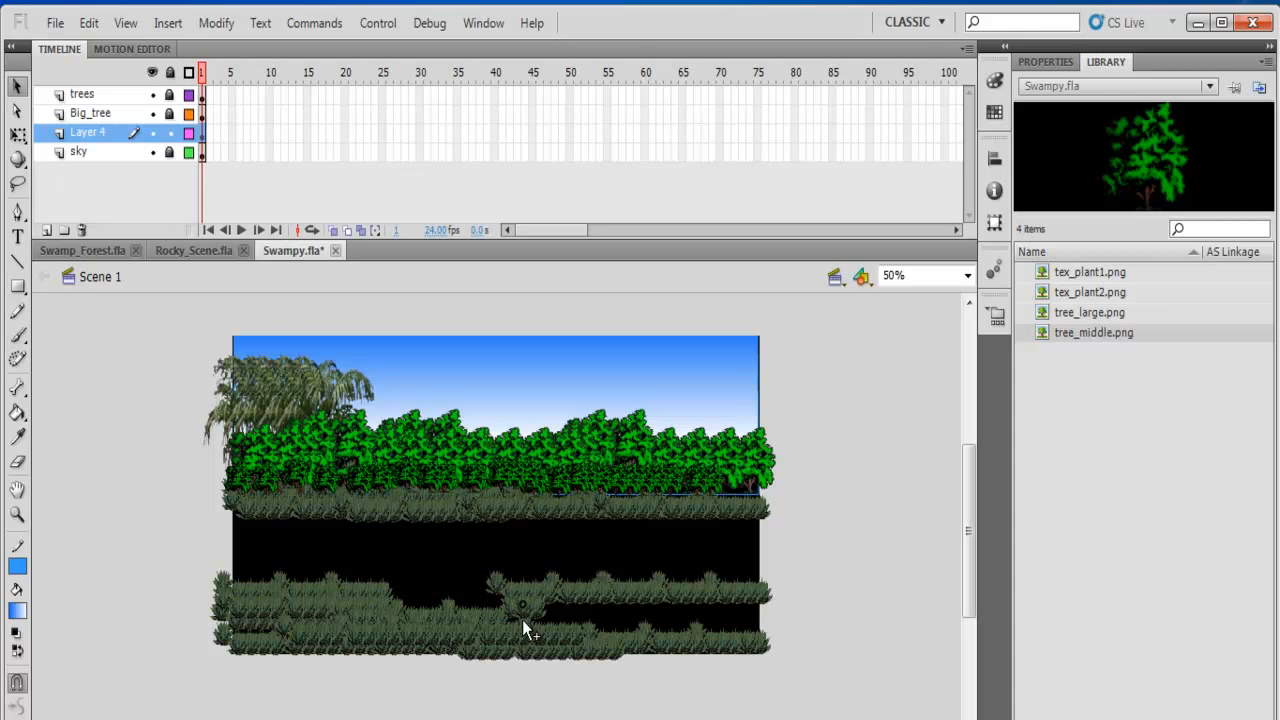
drag(513, 625, 518, 624)
drag(554, 618, 554, 618)
click(855, 602)
Step: Compare the plant layout with Swamp_Forest.fla, then test the Swampy.fla scene and close the preview
click(87, 250)
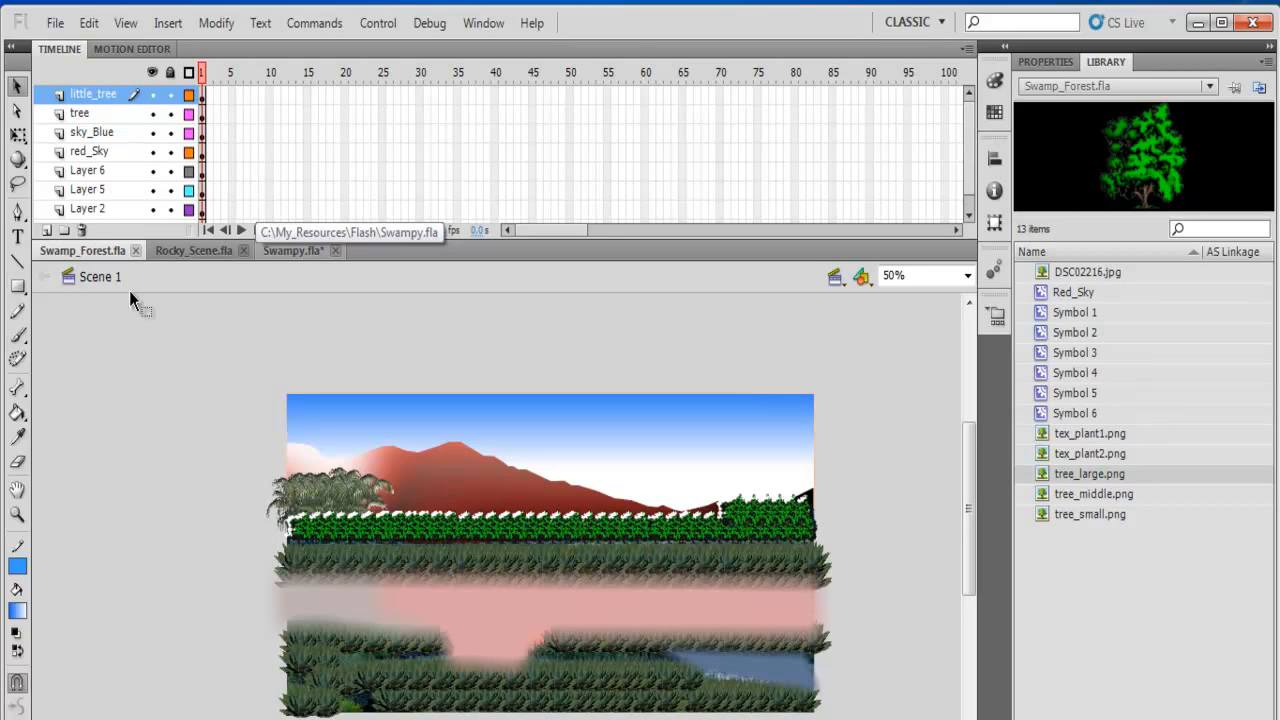
click(295, 251)
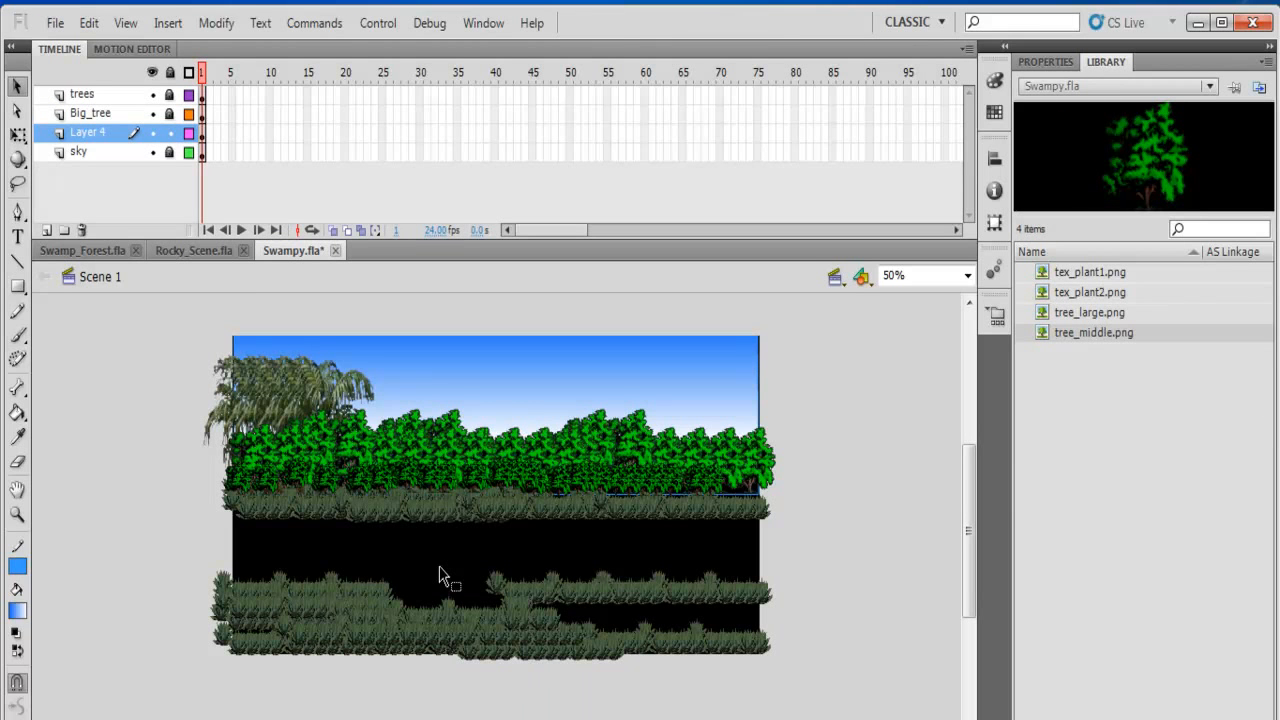
click(380, 24)
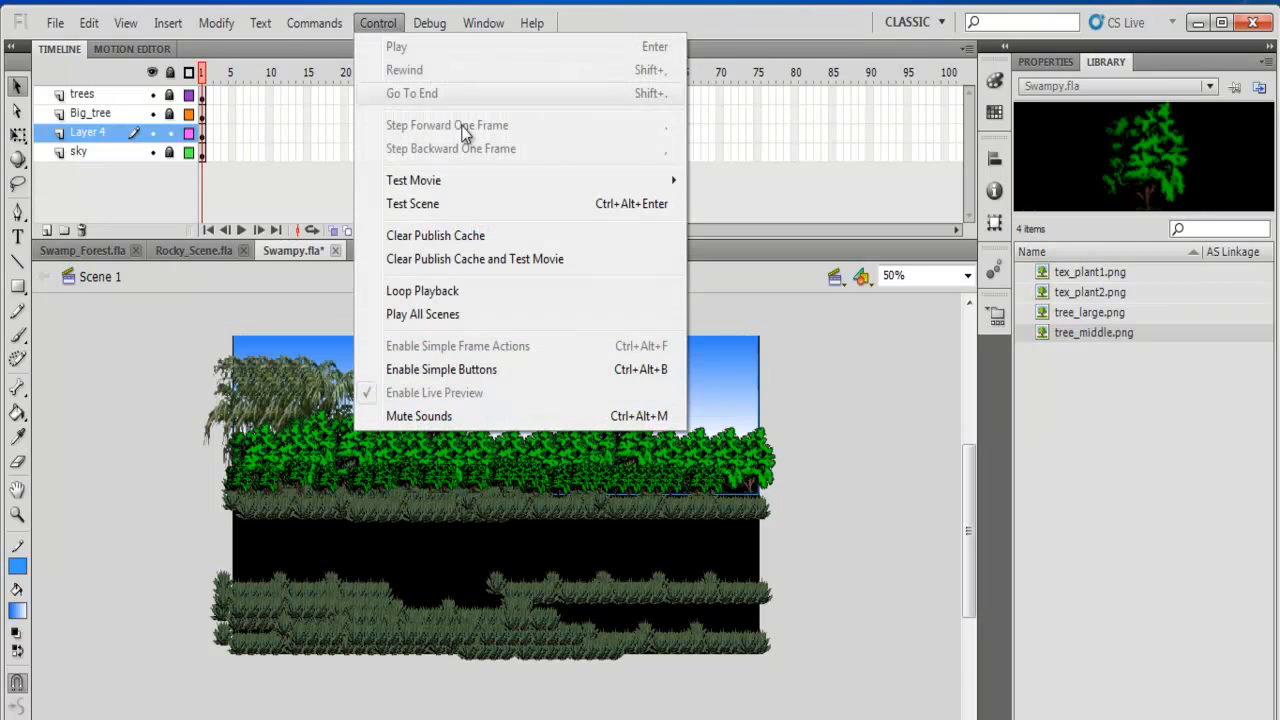
click(416, 210)
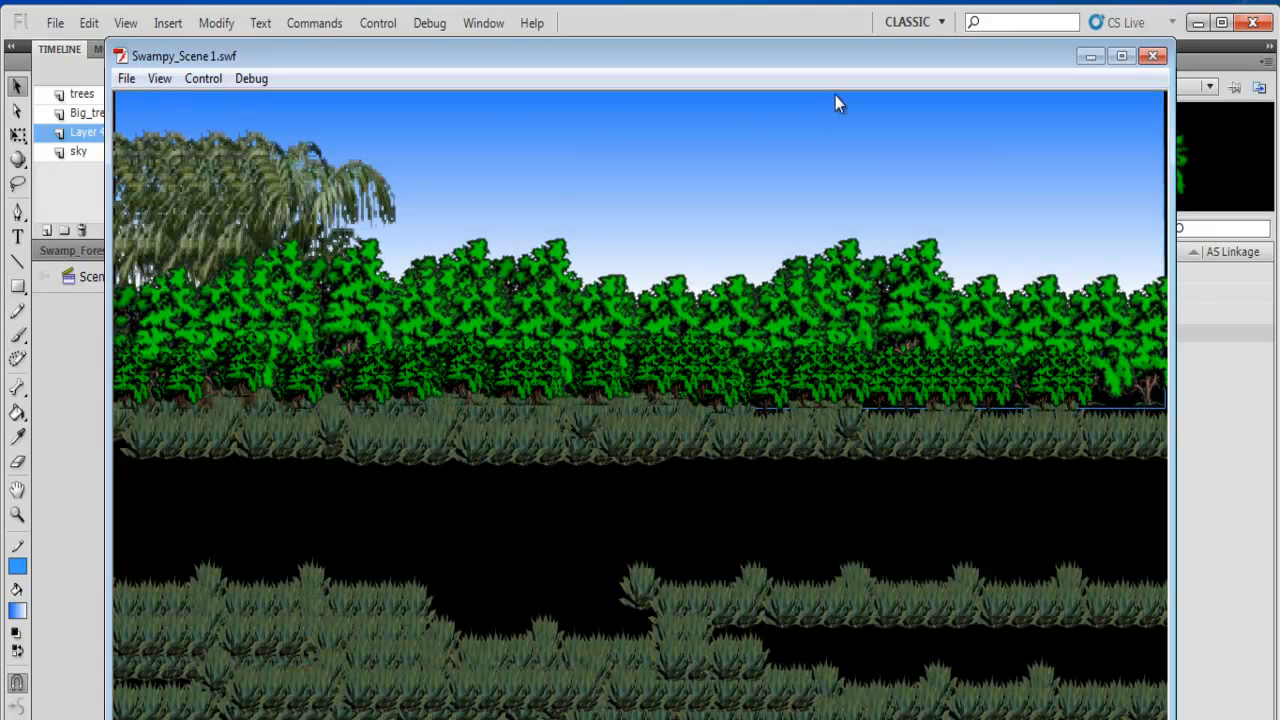
click(1153, 57)
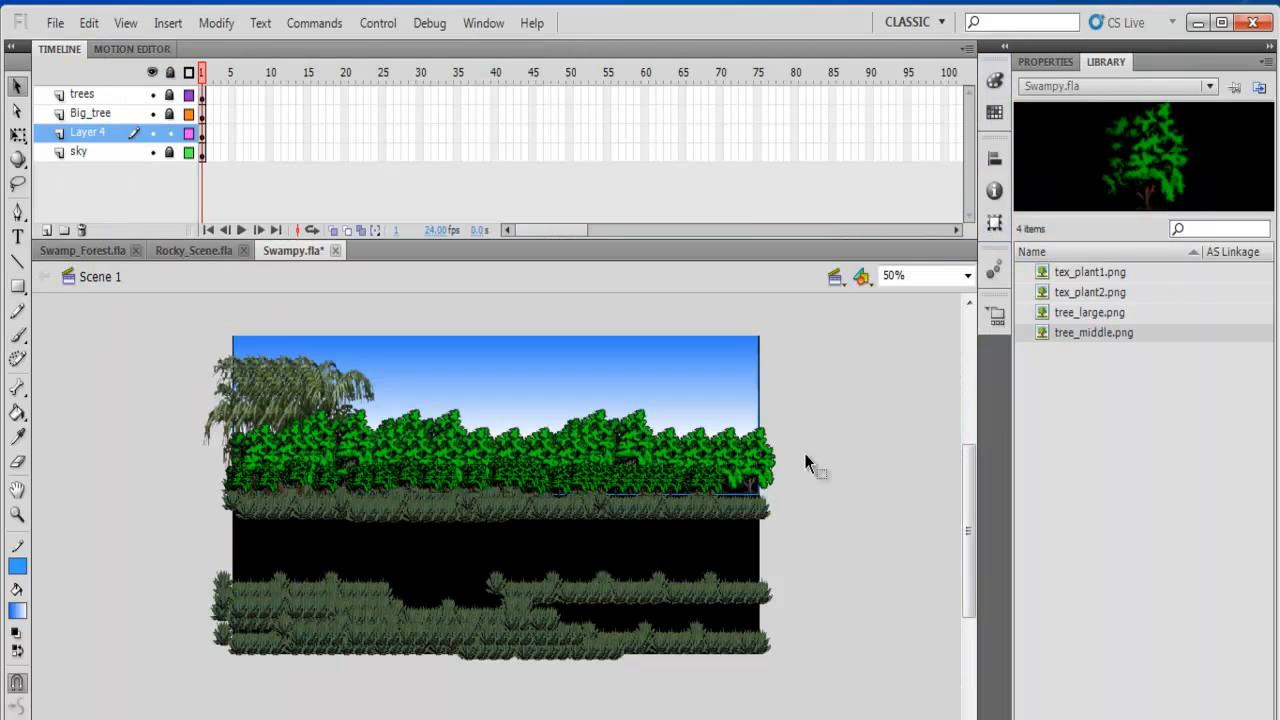
Step: Cover the blue line beneath the trees by placing plants from the upper row's right part slightly higher over that row
drag(808, 503, 569, 526)
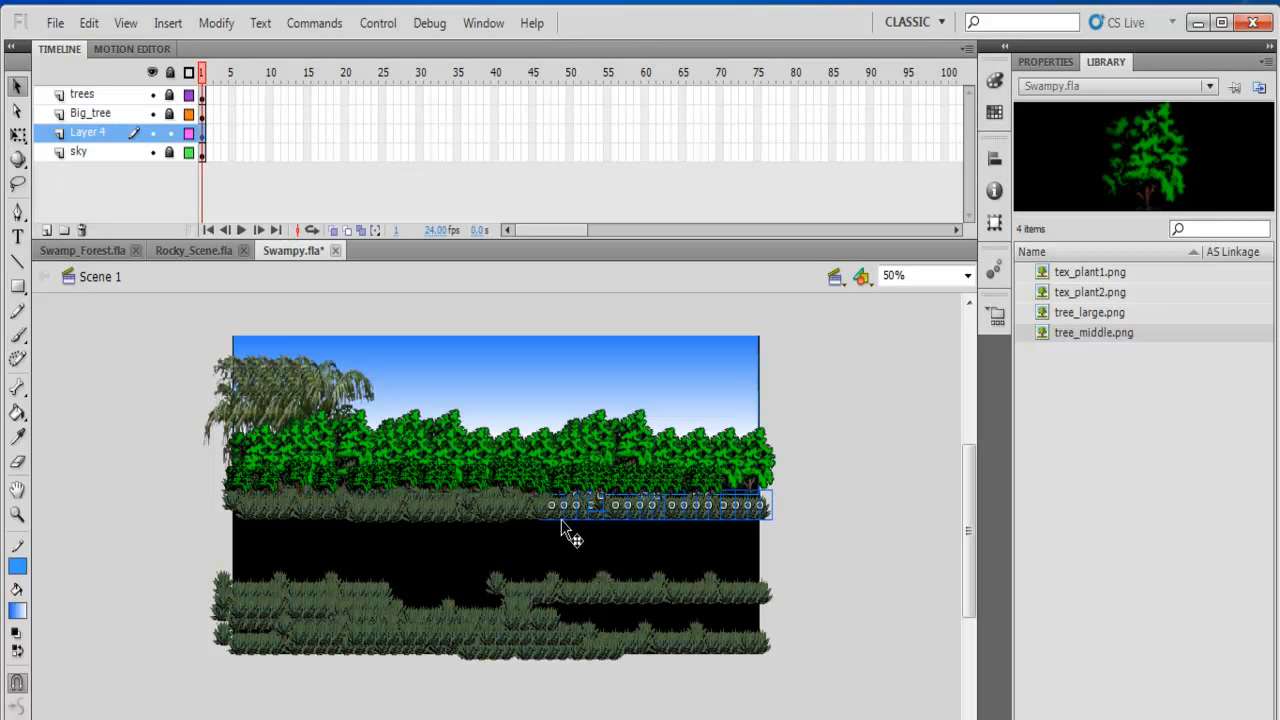
click(641, 507)
drag(643, 498, 643, 497)
click(802, 534)
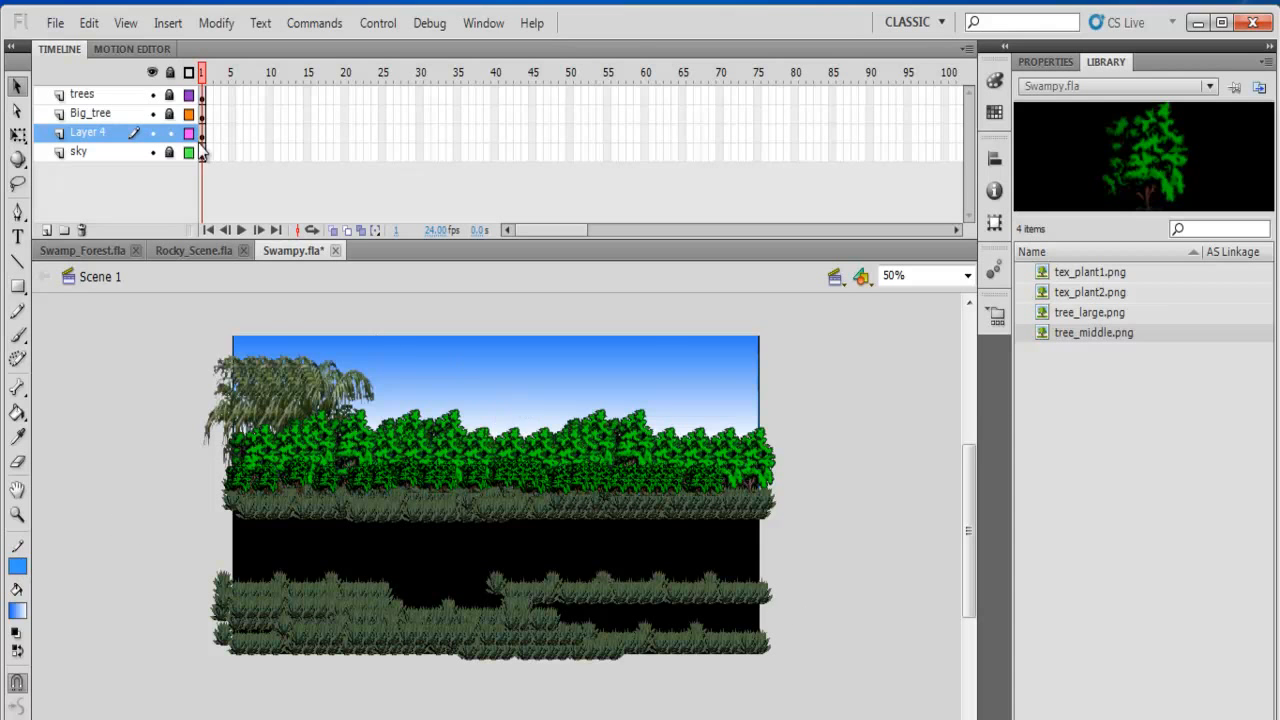
Step: Unlock all layers and remove the blue stroke from the sky rectangle
click(169, 72)
click(169, 72)
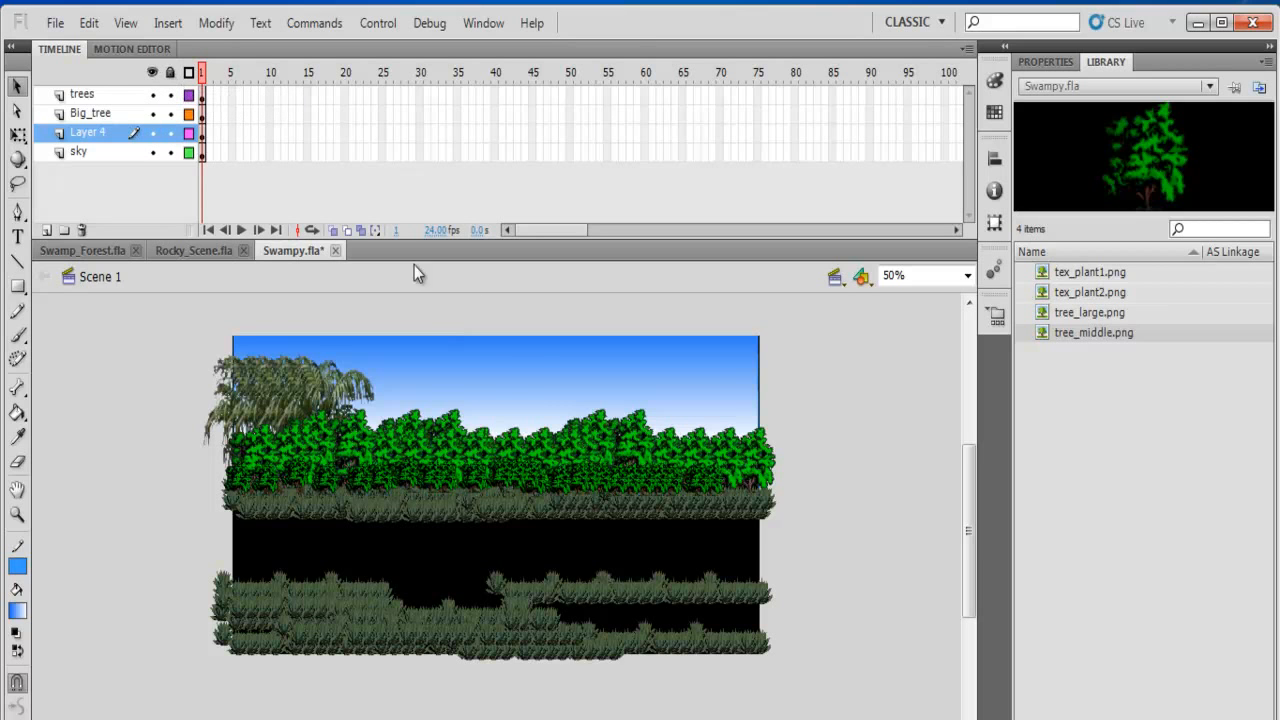
click(519, 386)
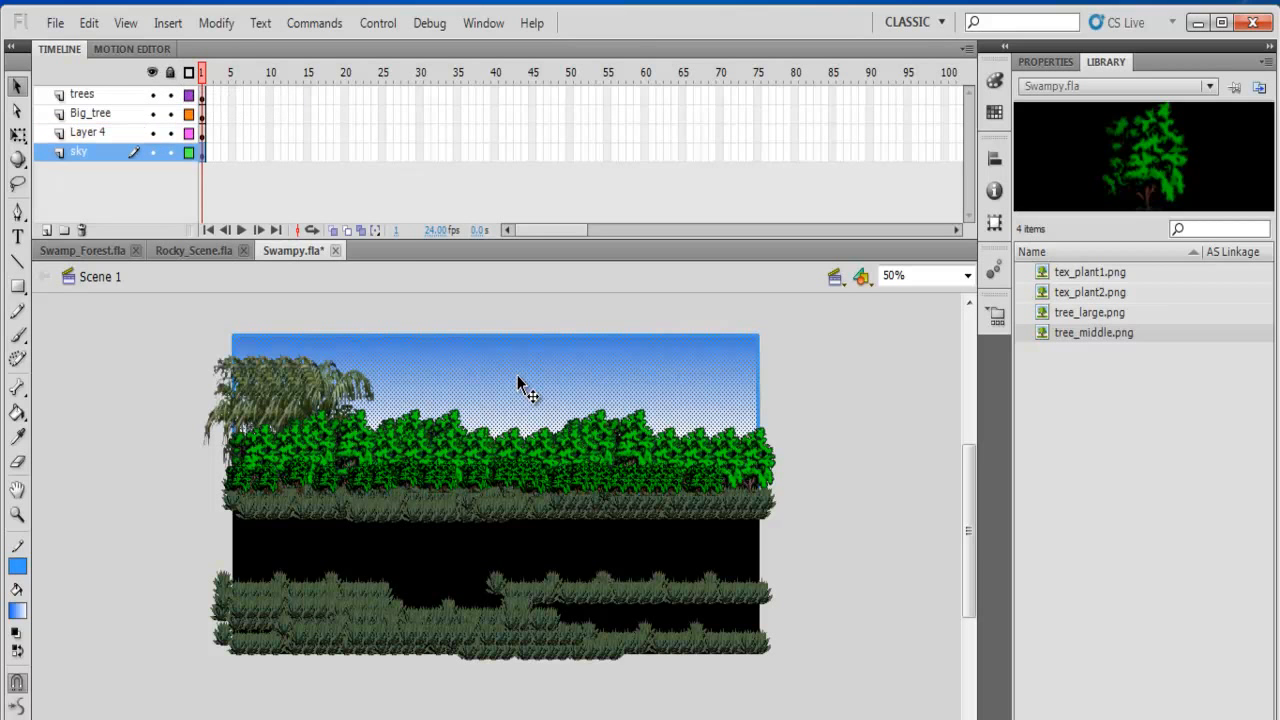
click(16, 568)
click(277, 329)
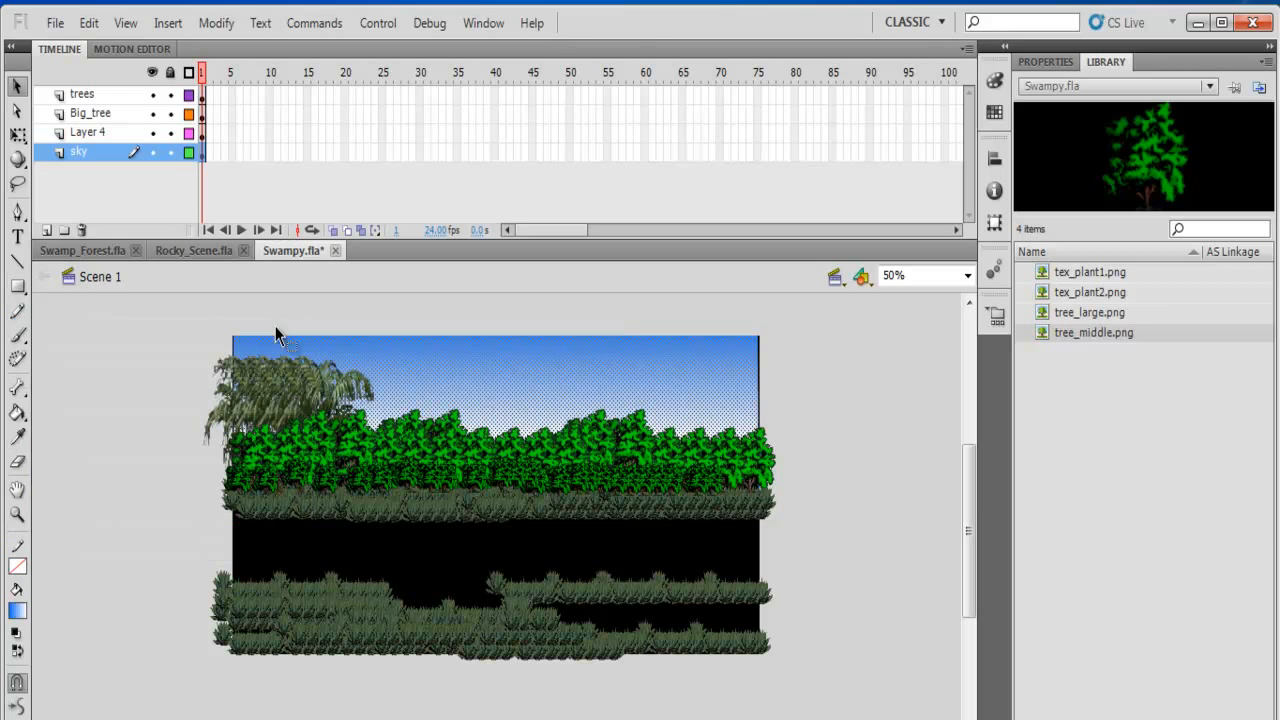
click(682, 389)
Step: Widen the sky with Free Transform so it extends slightly beyond both side edges of the stage
click(17, 134)
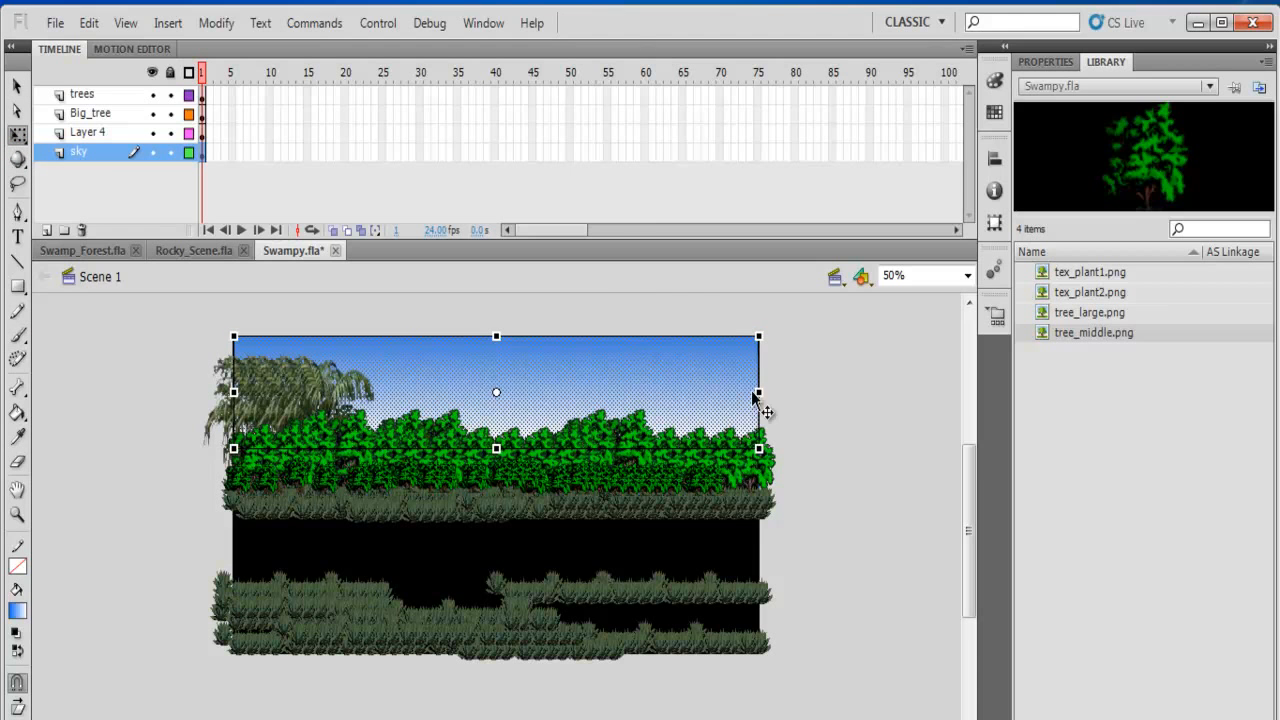
drag(759, 392, 762, 392)
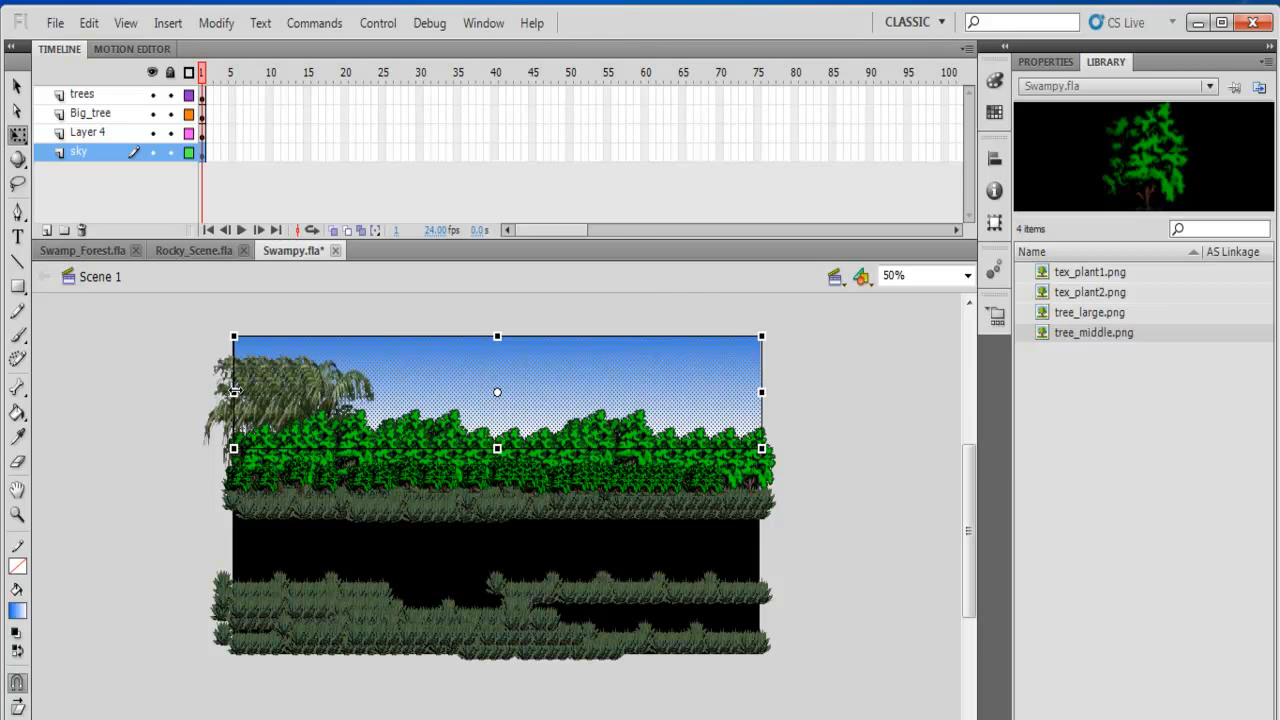
drag(233, 392, 226, 392)
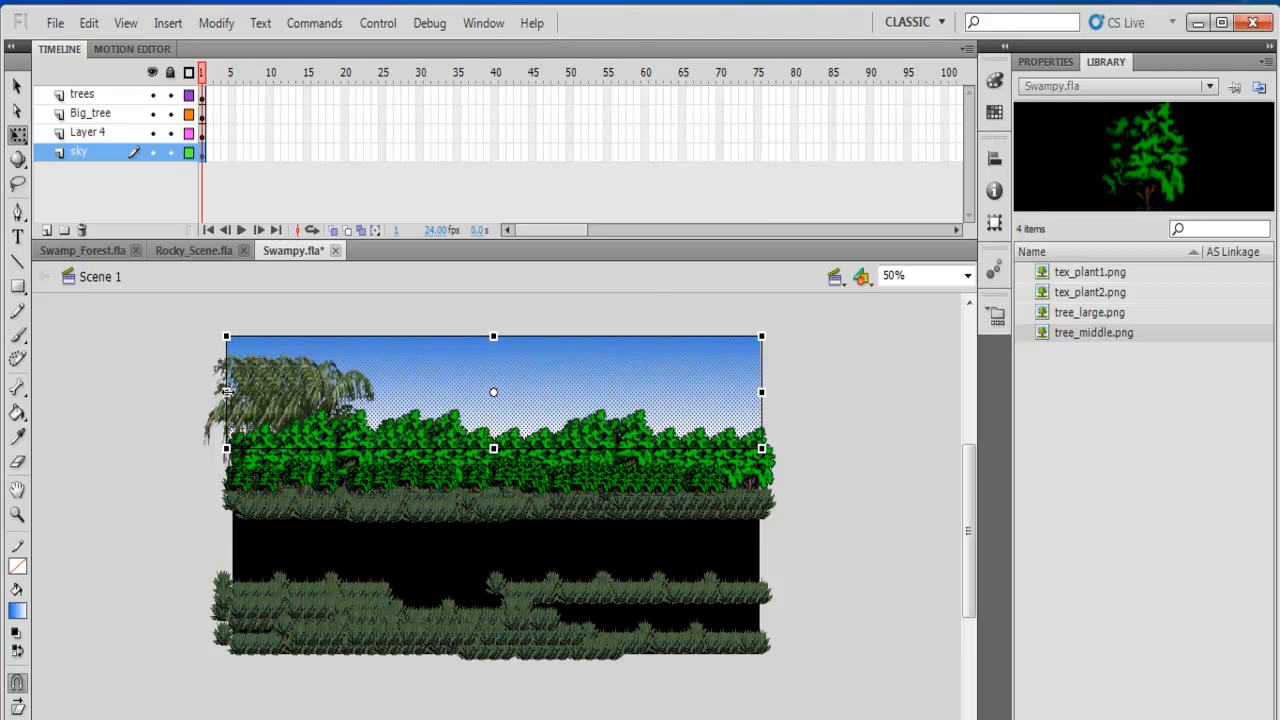
click(832, 411)
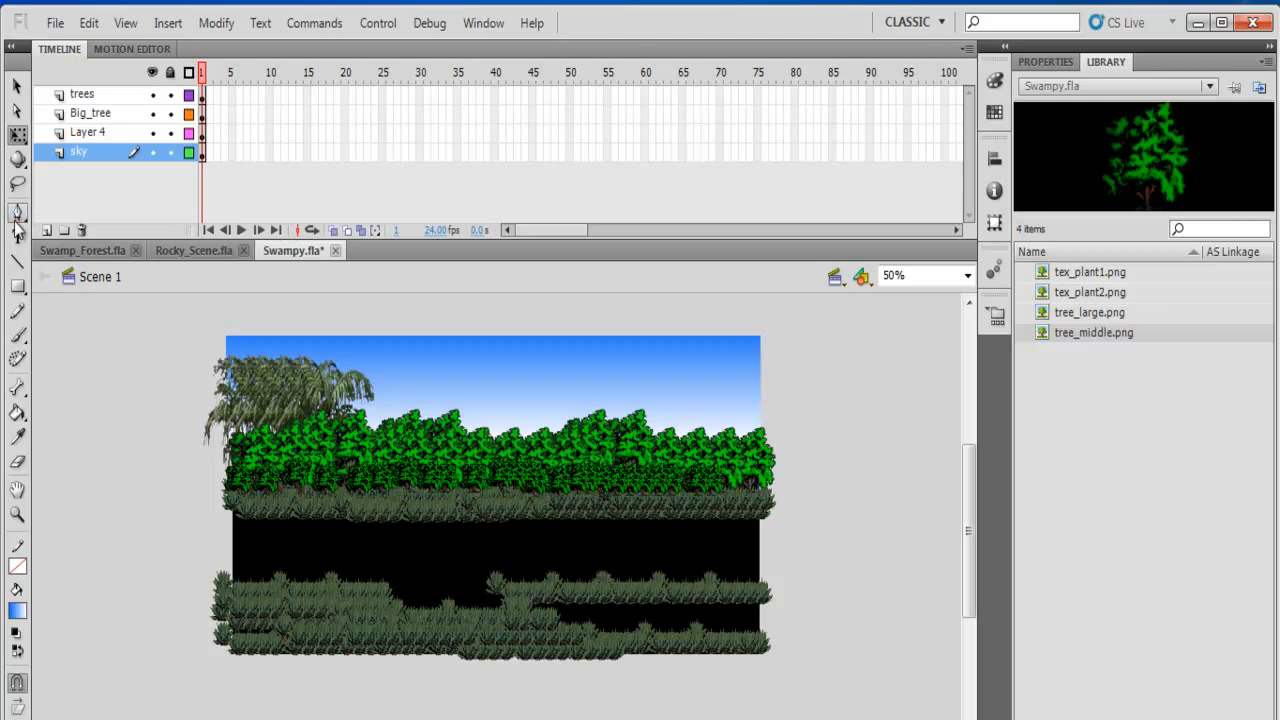
Step: Lock all existing layers and add a new layer above the trees layer
click(172, 73)
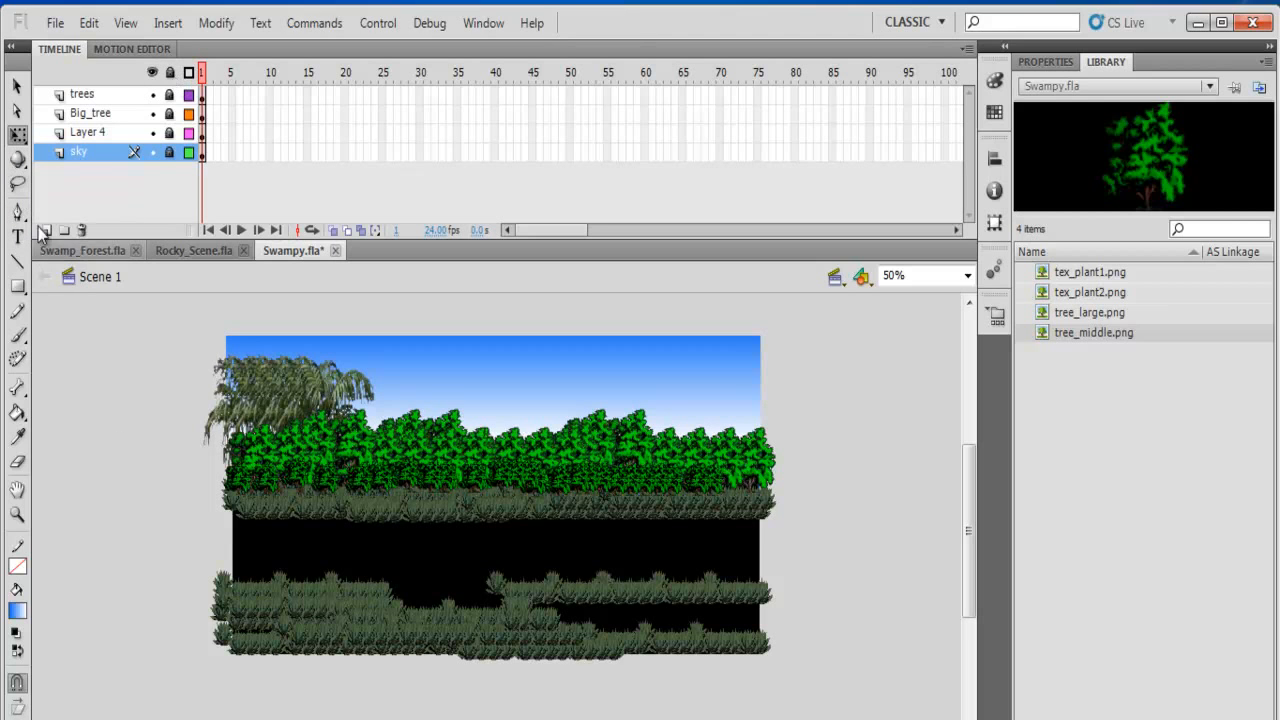
click(140, 94)
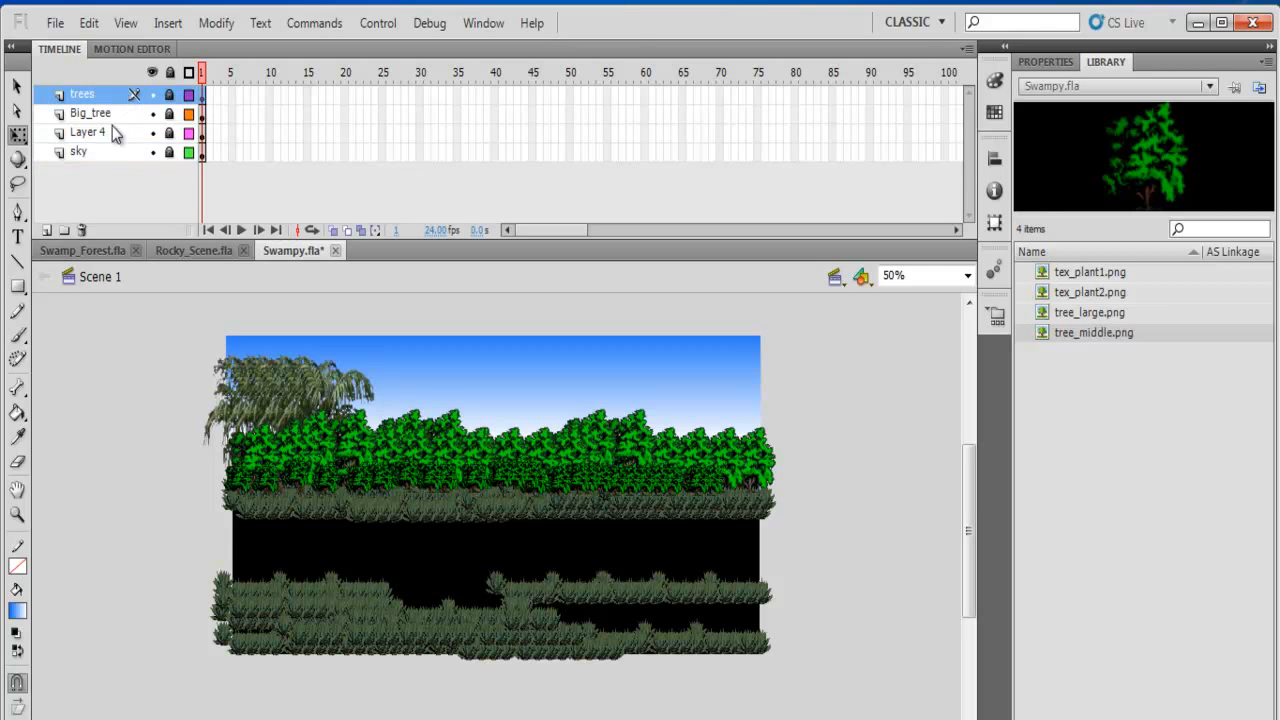
click(47, 231)
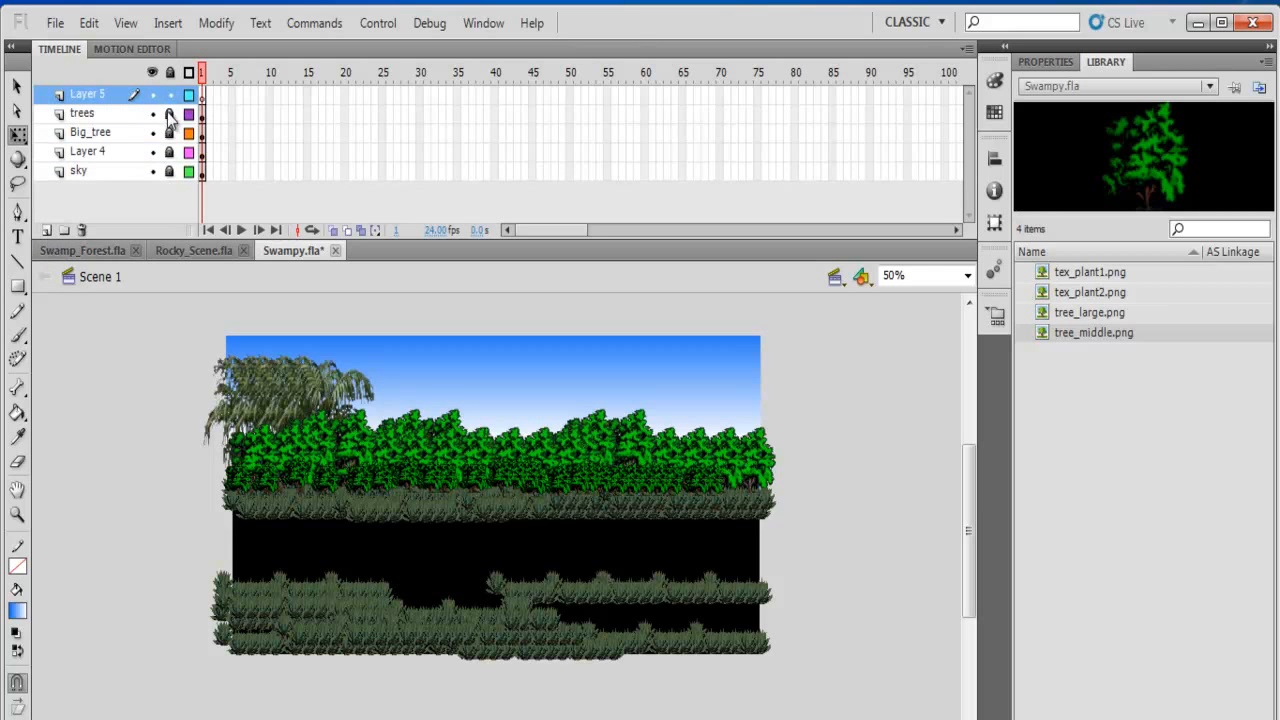
Step: Draw a Pen tool outline on the new layer around the black area between the upper and lower plant rows, including the central dip
click(18, 213)
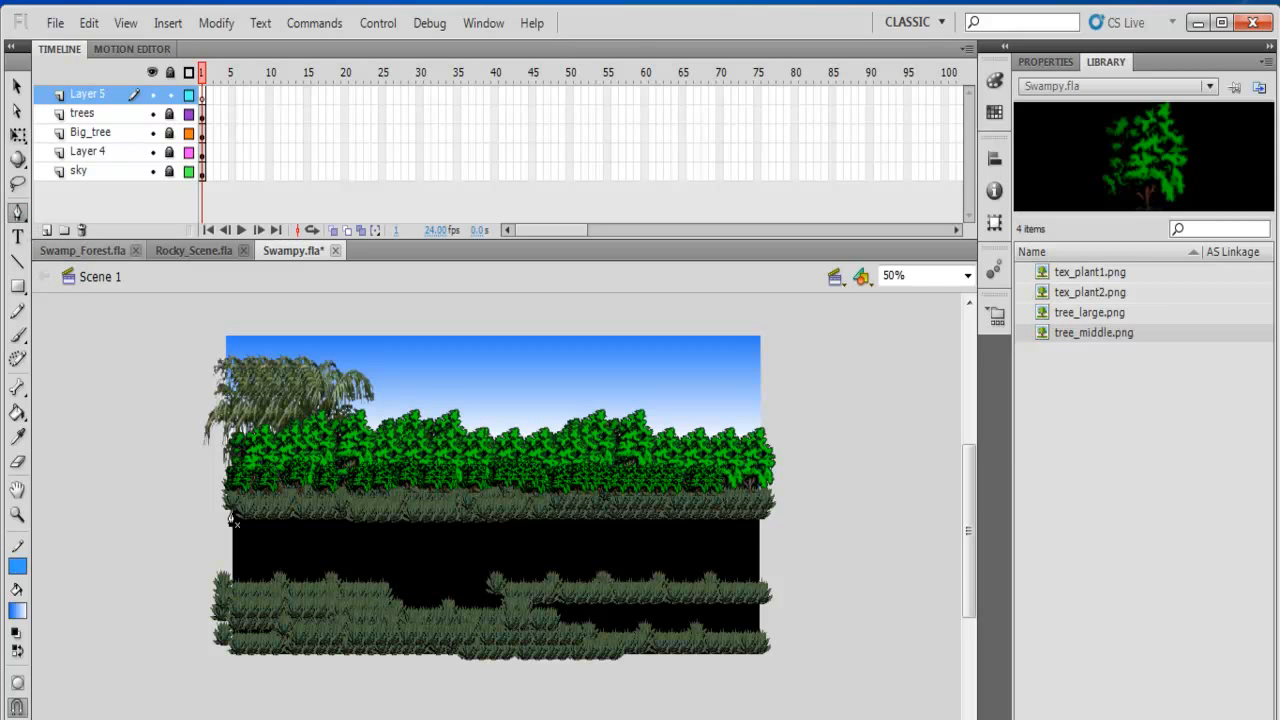
click(233, 514)
drag(258, 523, 259, 521)
click(343, 520)
click(720, 520)
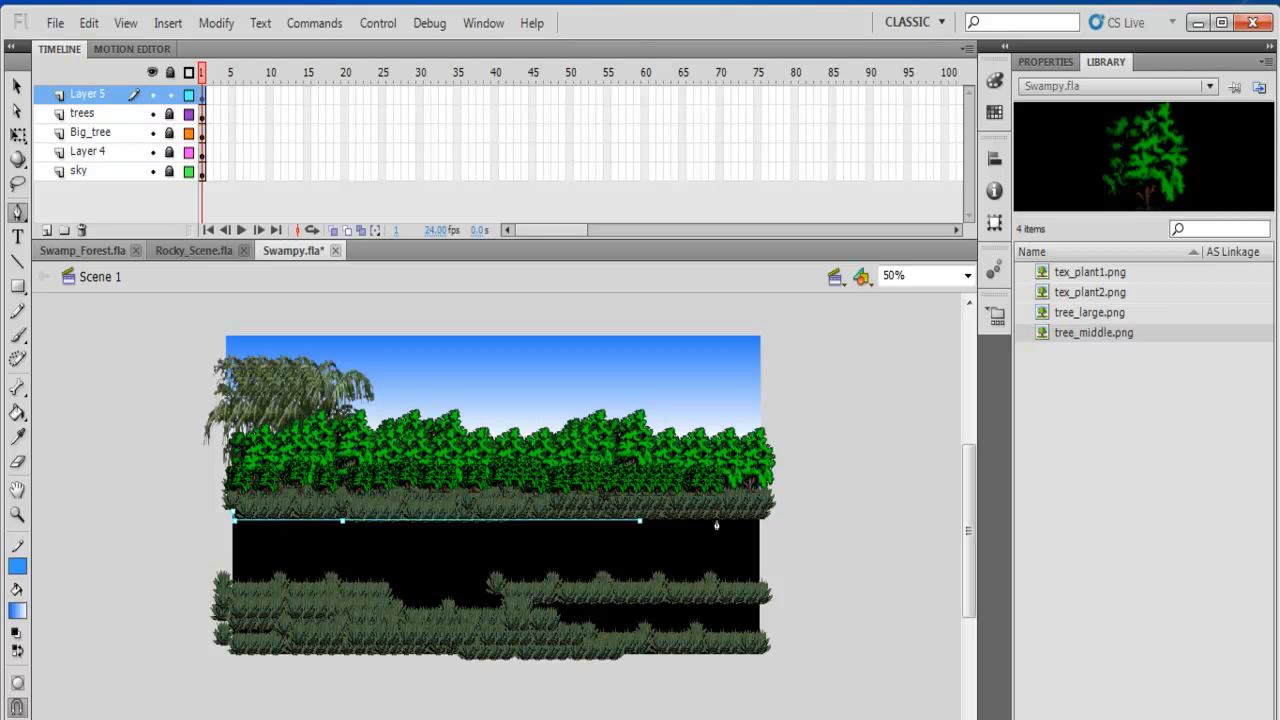
click(760, 520)
click(760, 580)
click(710, 580)
click(605, 580)
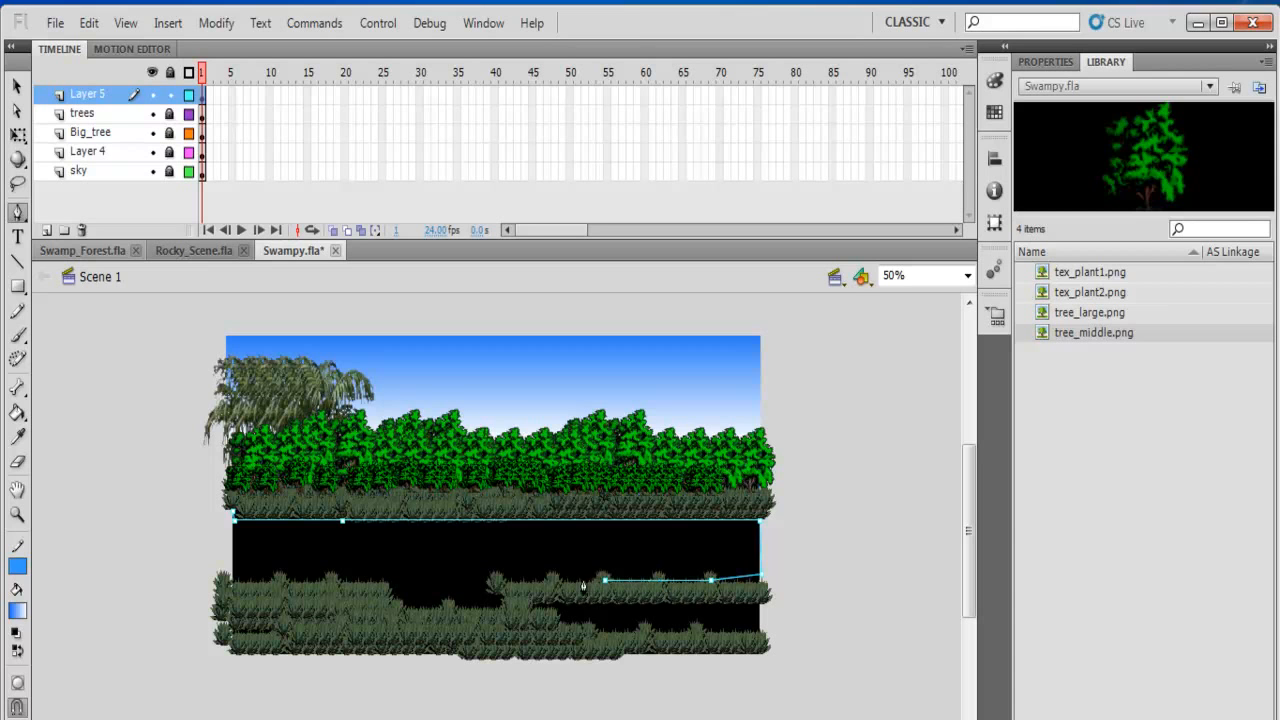
drag(563, 579, 566, 589)
click(497, 581)
click(484, 580)
drag(498, 590, 501, 594)
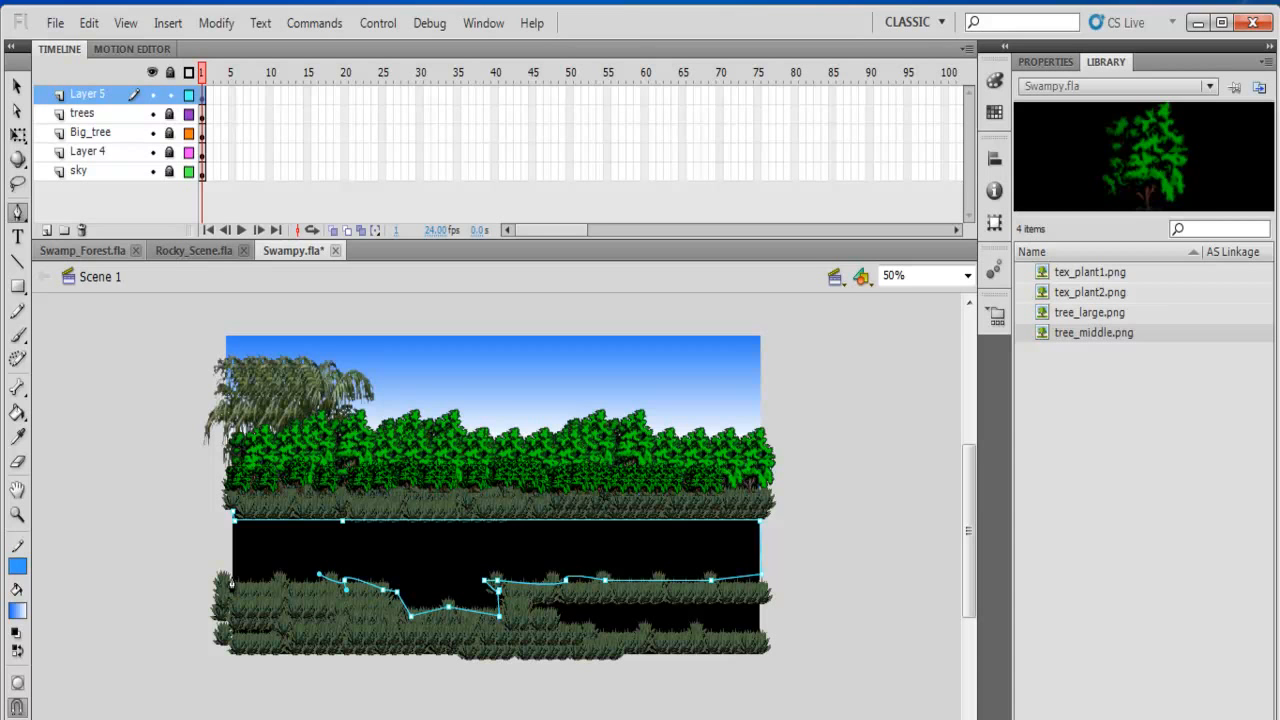
click(227, 580)
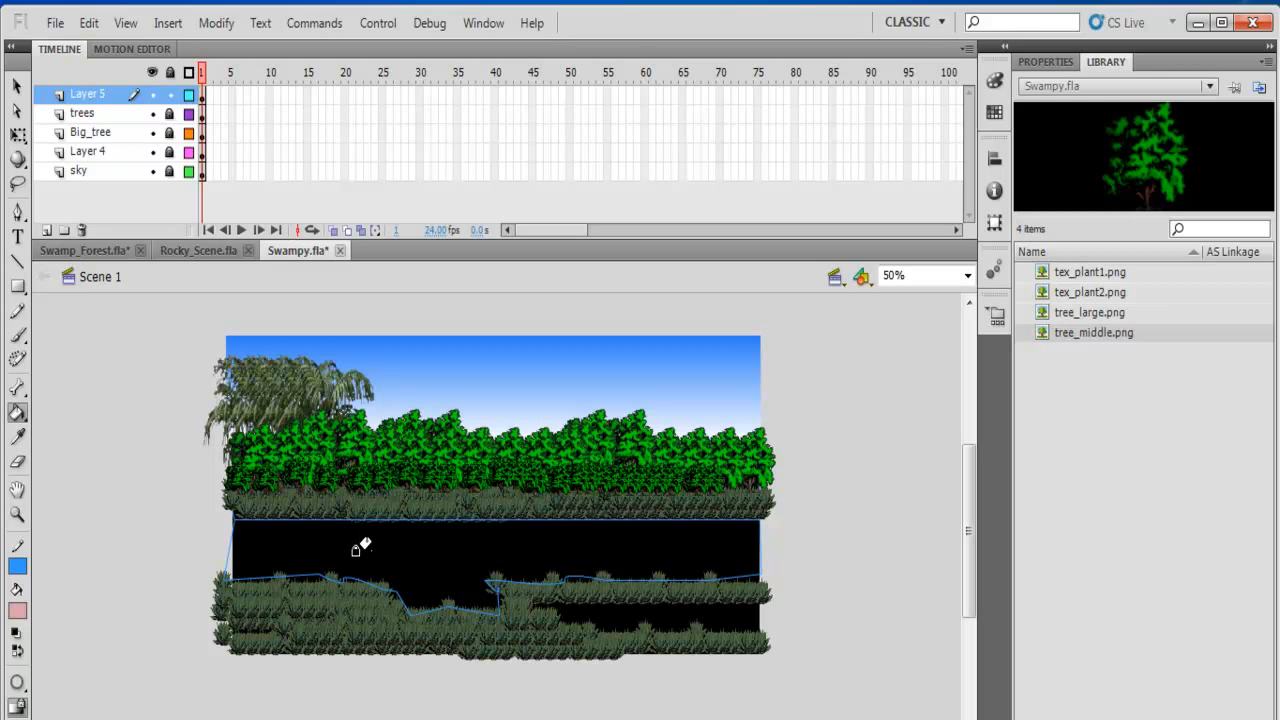
Step: Fill the outlined area with pink #DAA3A6 and remove its blue stroke
click(358, 546)
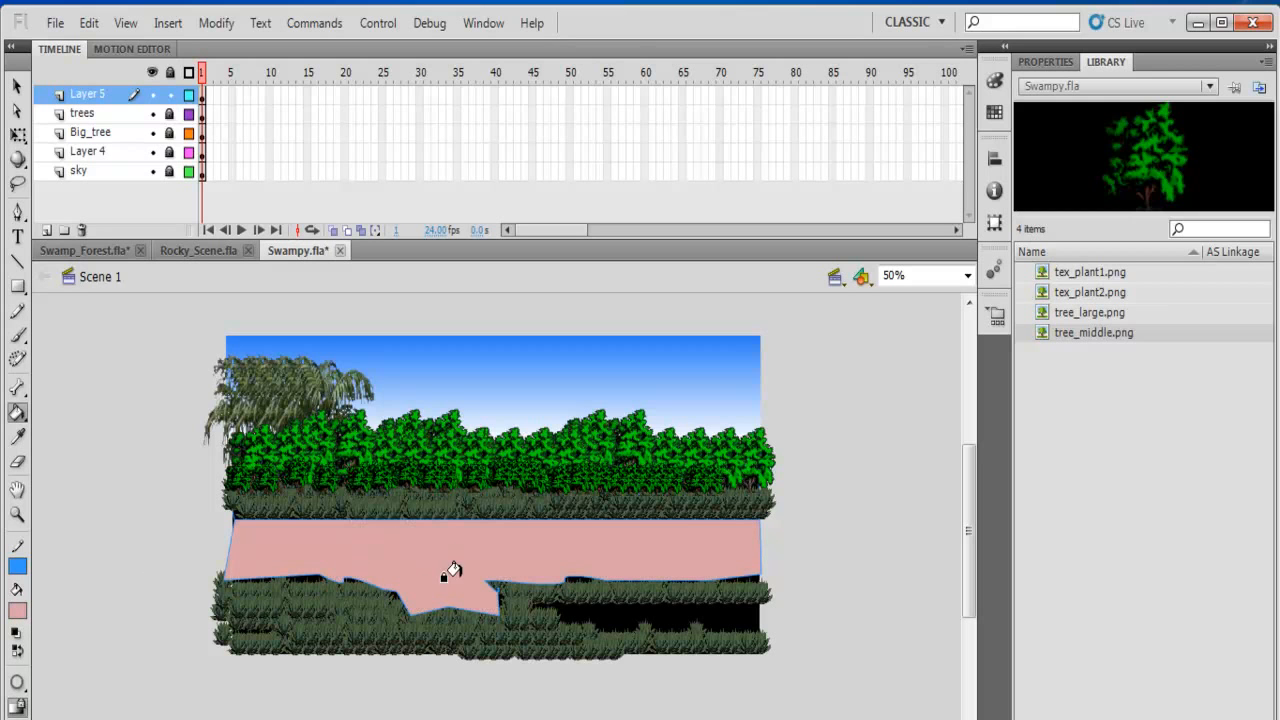
click(995, 82)
click(17, 88)
double_click(441, 557)
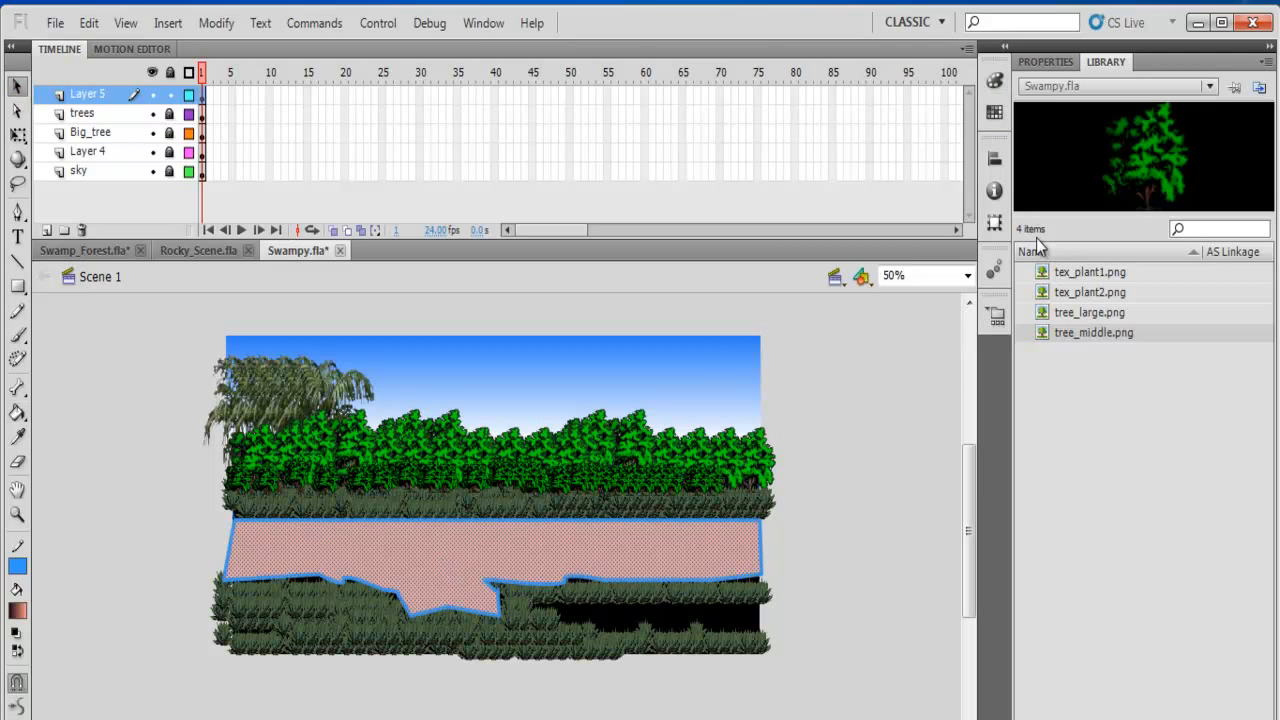
click(18, 566)
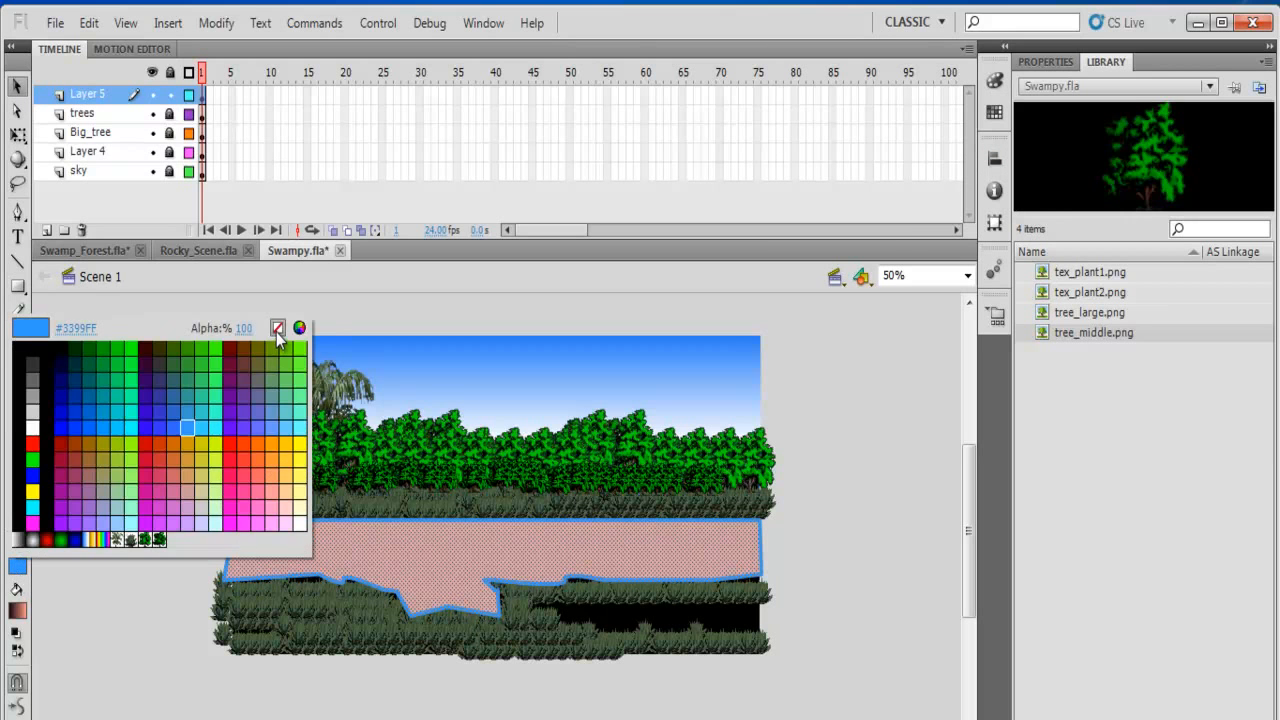
click(277, 330)
Step: Change the pink shape's fill type to Linear gradient
click(994, 82)
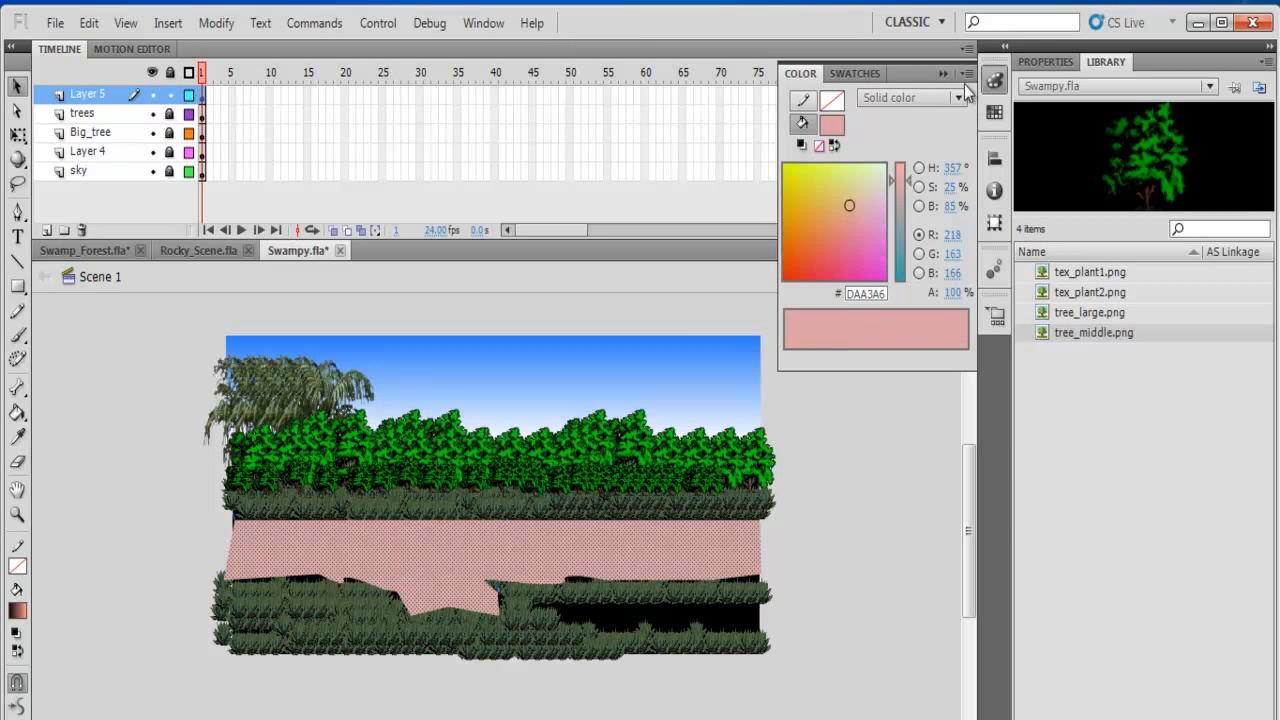
click(960, 99)
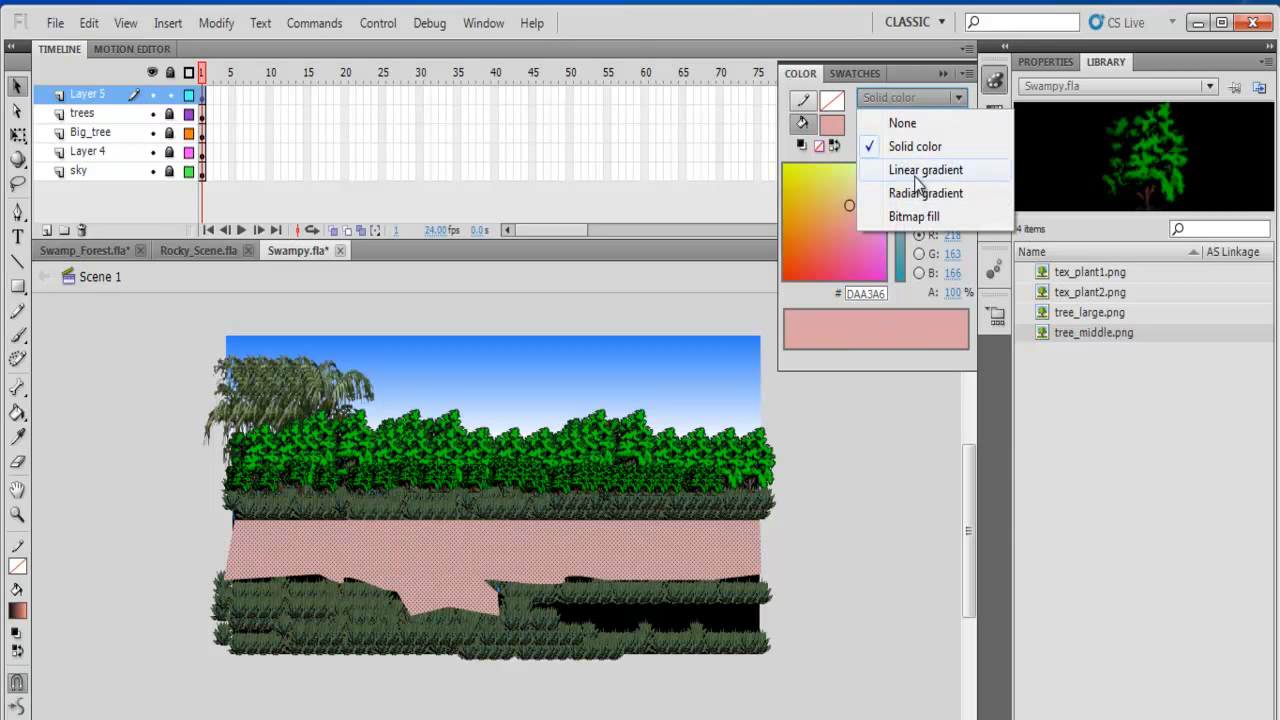
click(921, 171)
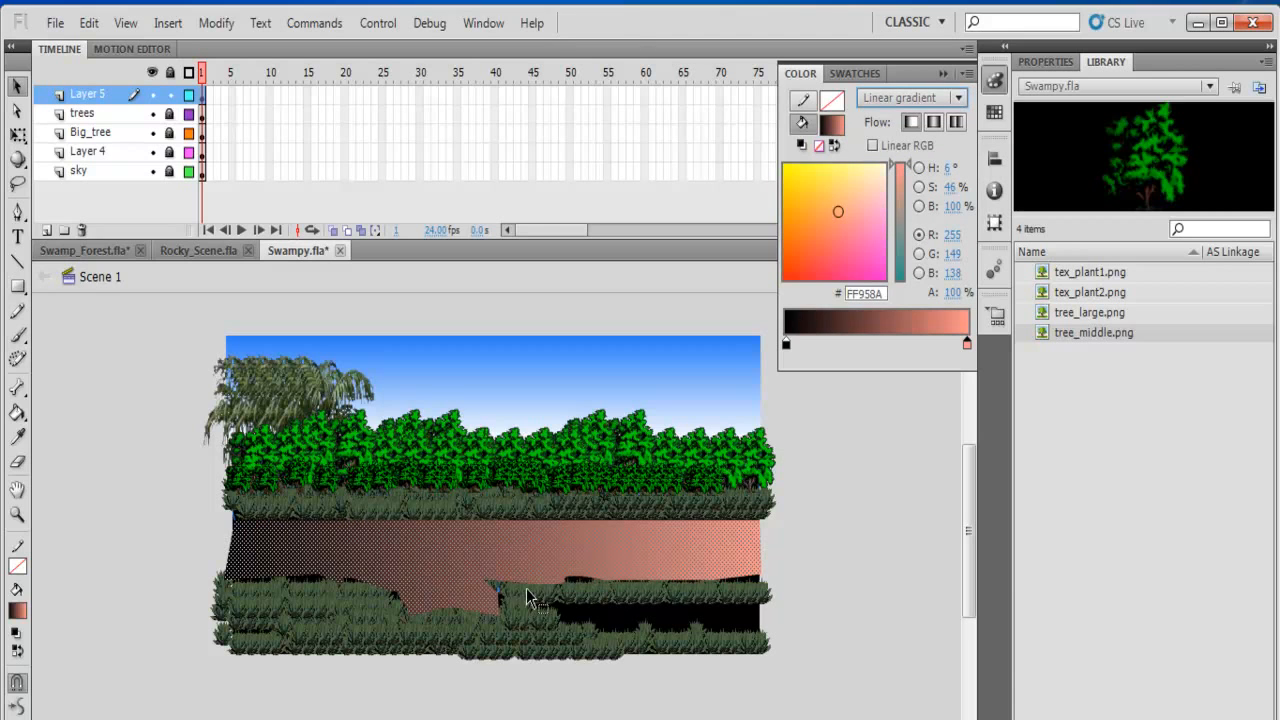
Step: Draw a closed Pen tool outline around the small black area between the two lower-right plant rows
click(830, 572)
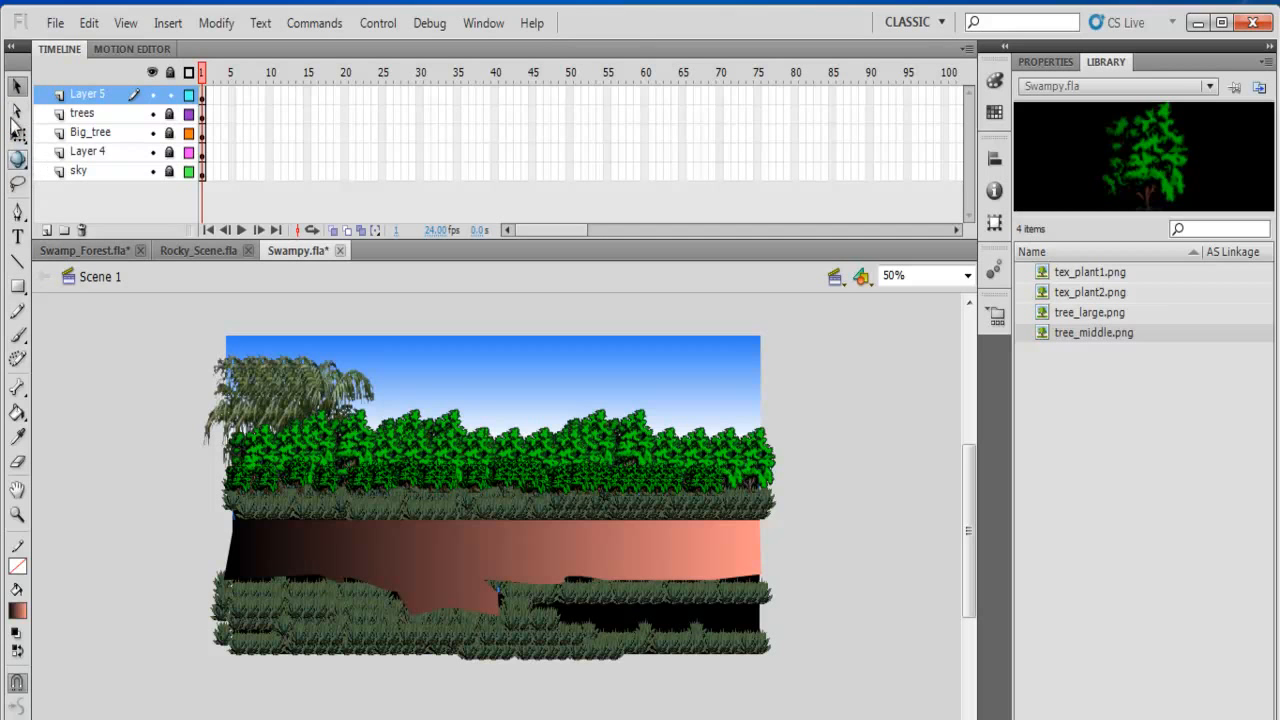
click(17, 211)
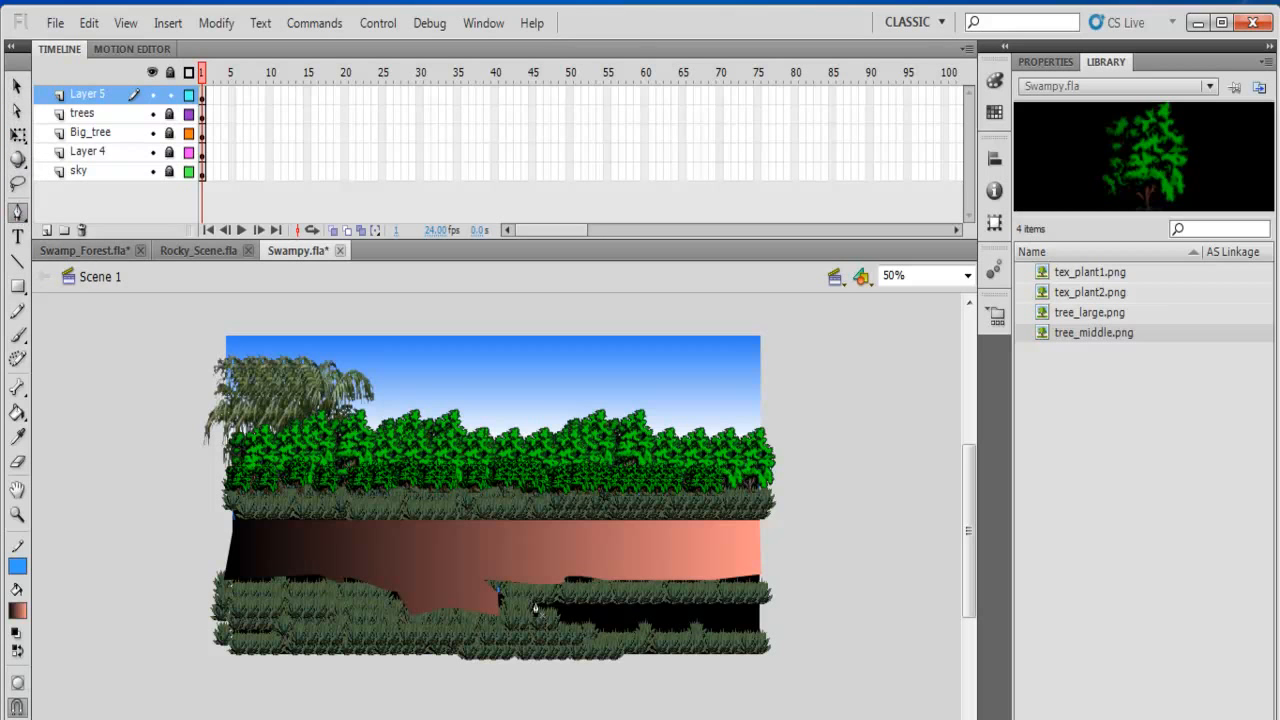
click(592, 604)
click(643, 604)
click(698, 591)
key(ctrl+z)
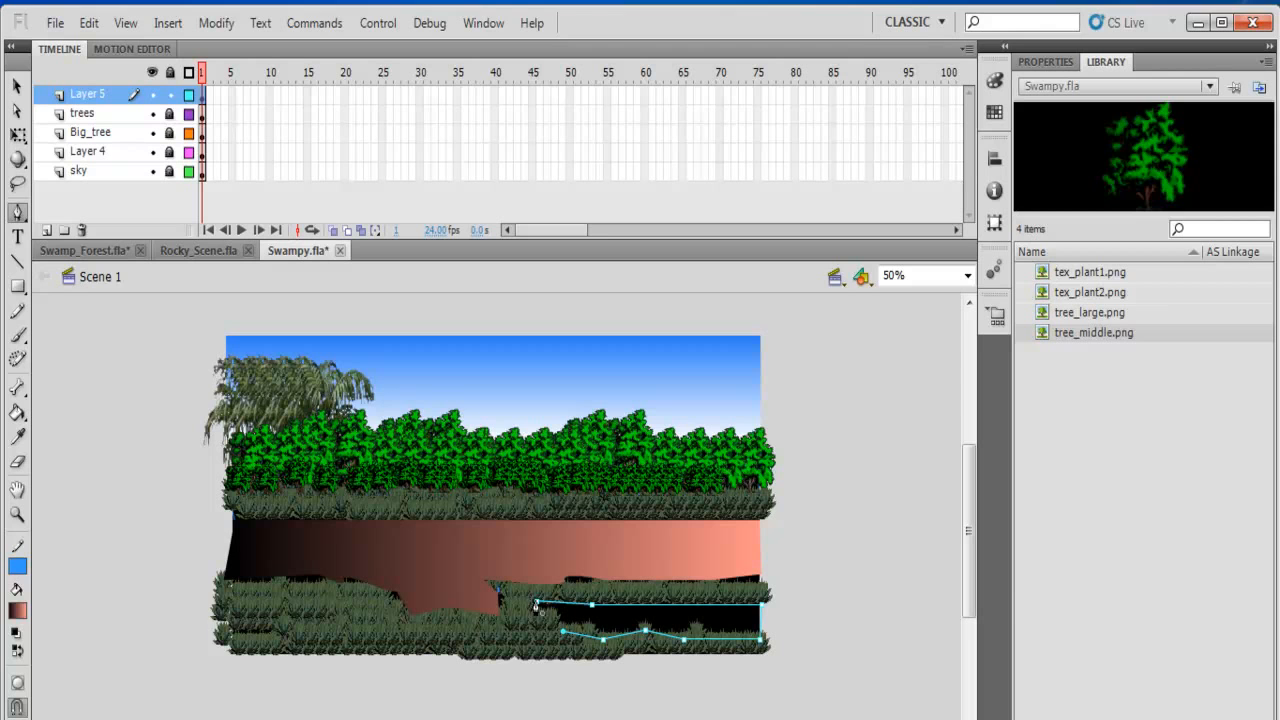
click(537, 603)
Step: Fill the new outline between the lower-right plant rows with solid blue #3399FF
click(17, 615)
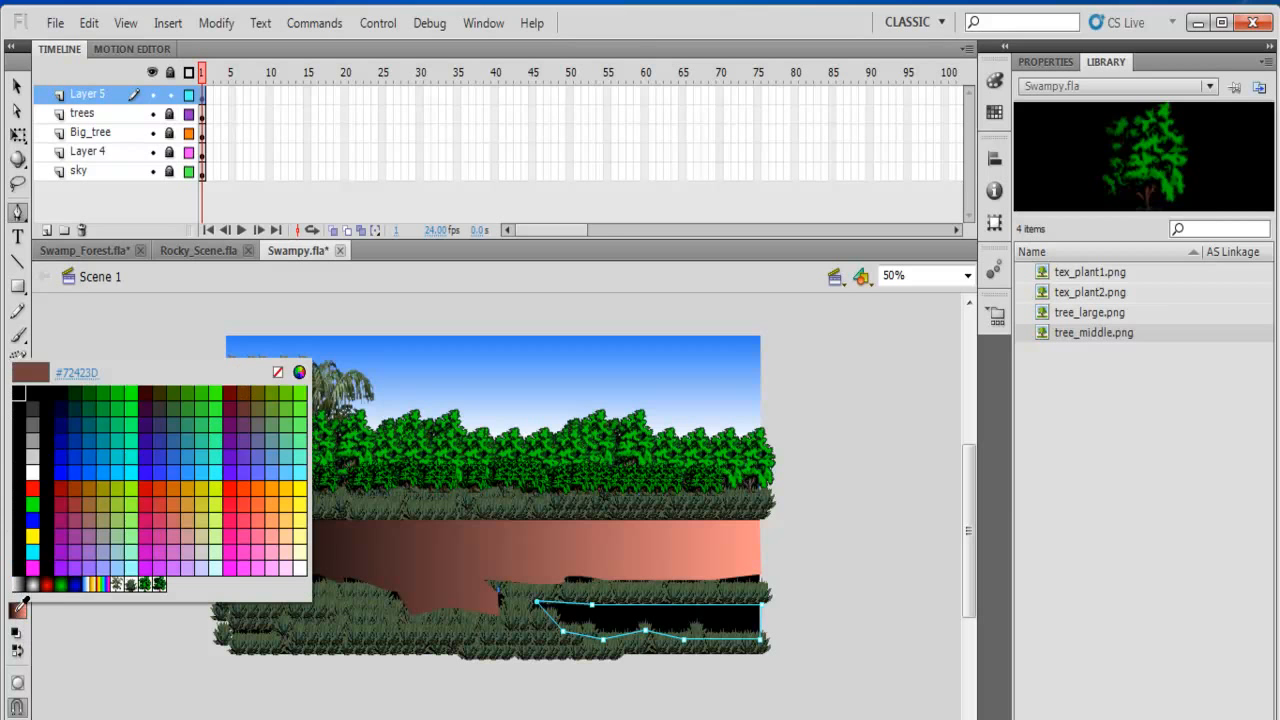
click(77, 437)
click(17, 607)
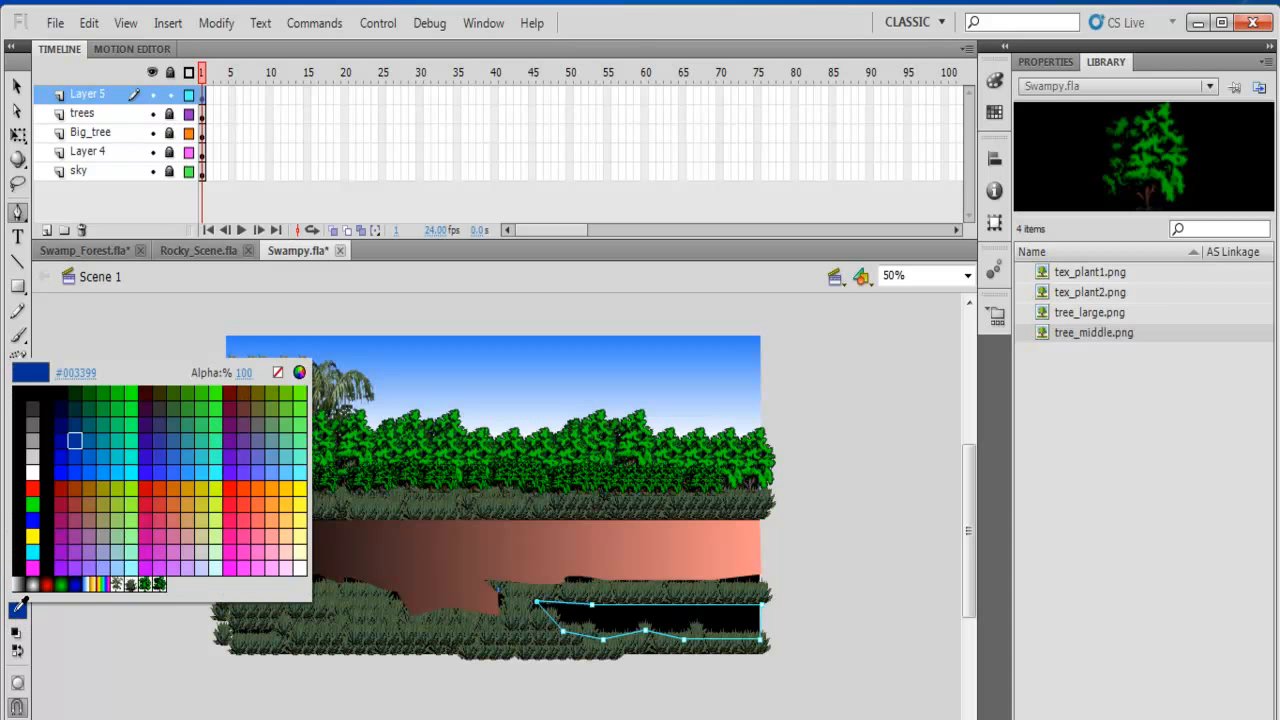
click(201, 466)
click(17, 414)
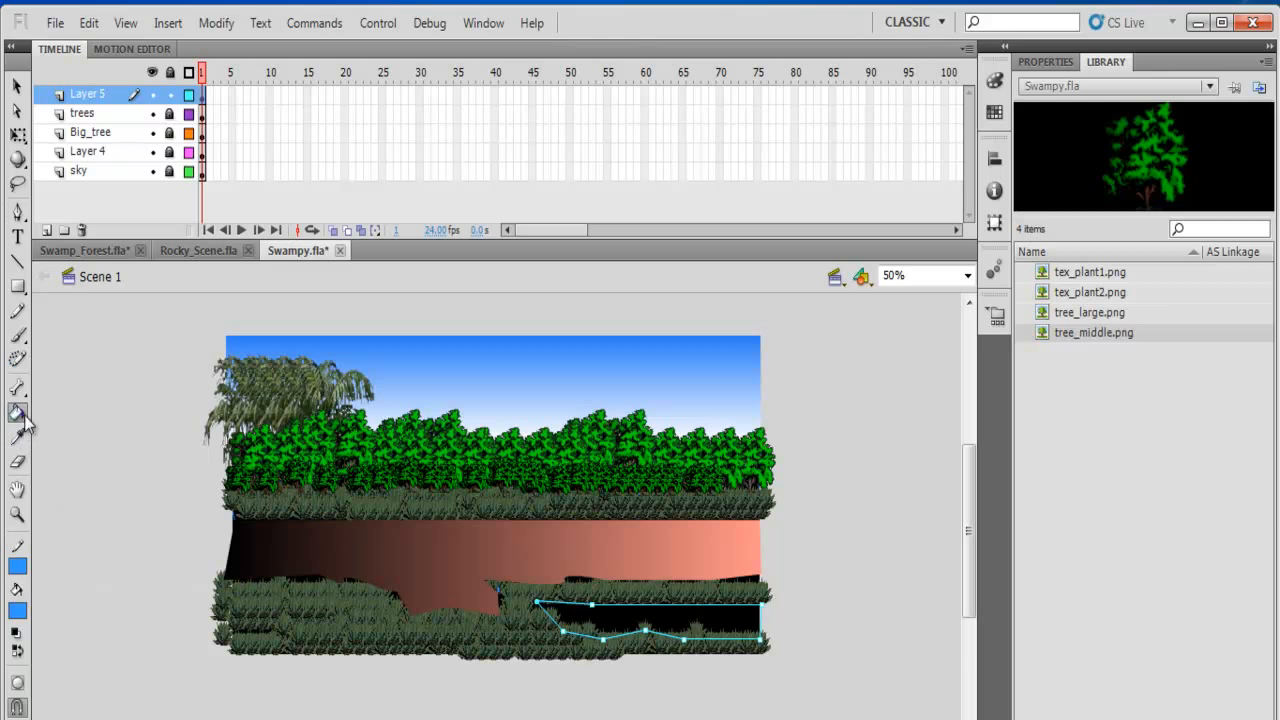
click(600, 612)
key(v)
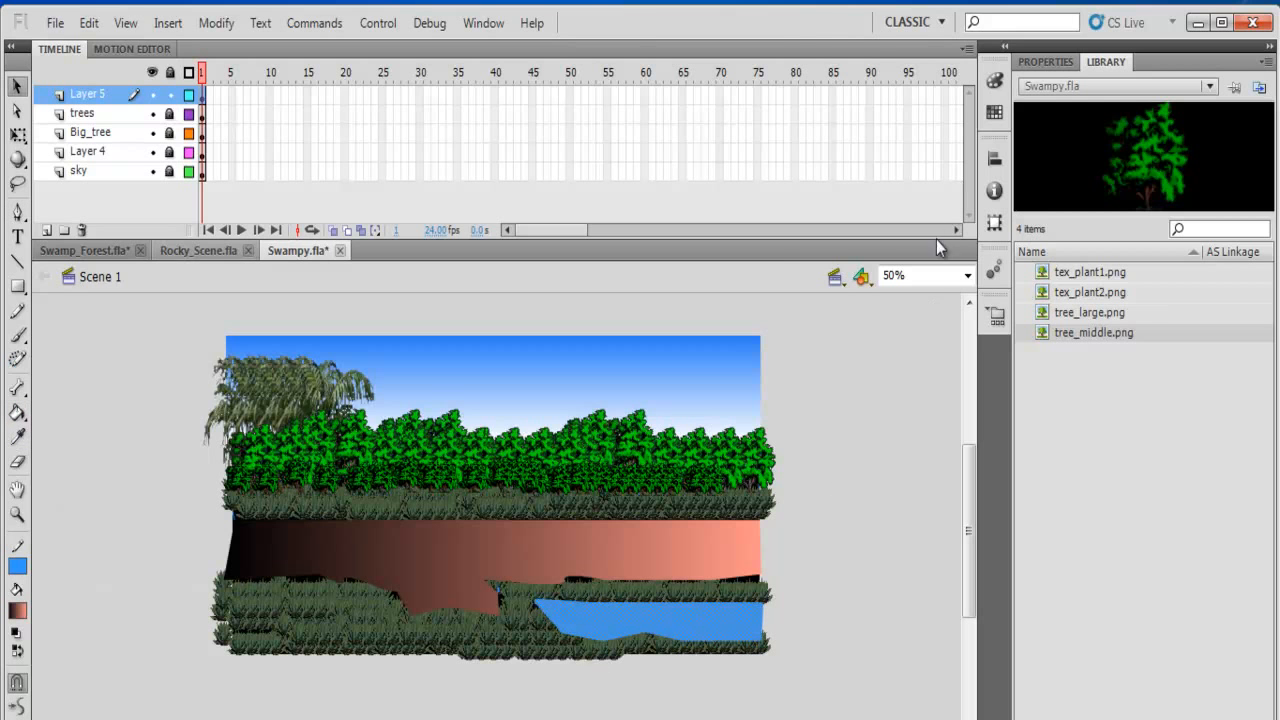
Step: Change the blue shape's fill to Linear gradient and set its starting colour to #0069C6
click(994, 80)
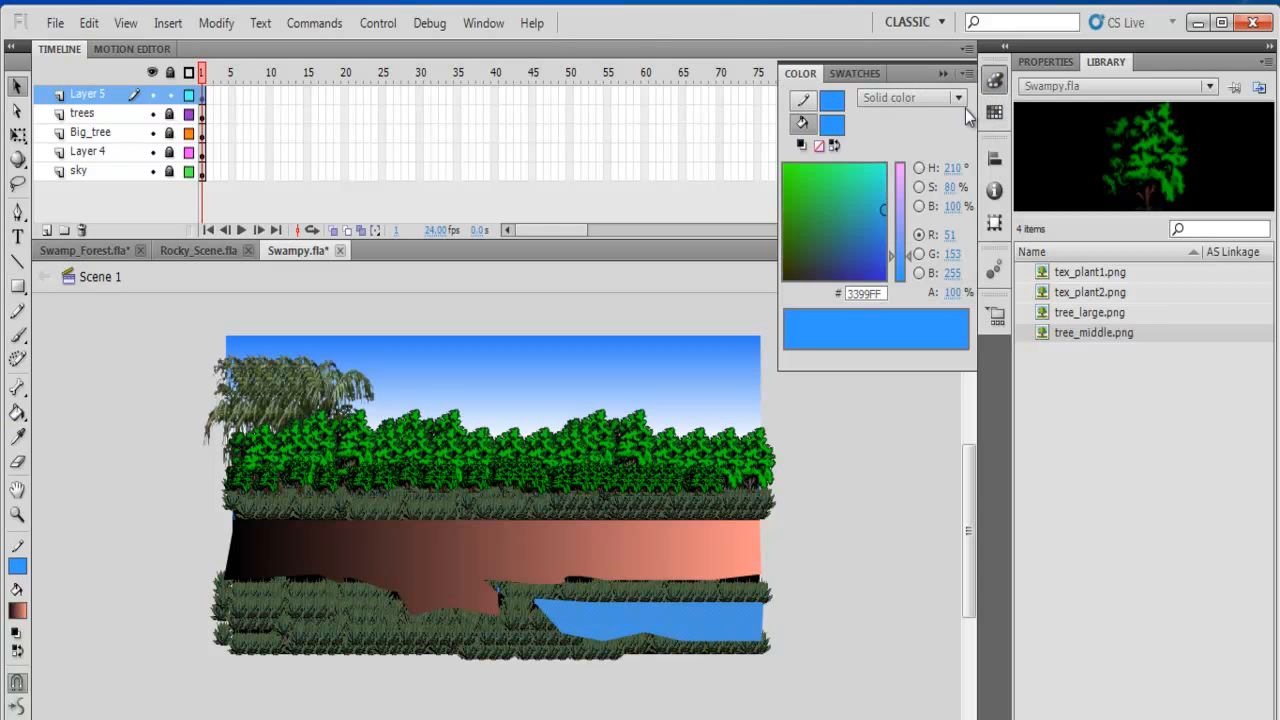
click(958, 97)
click(932, 170)
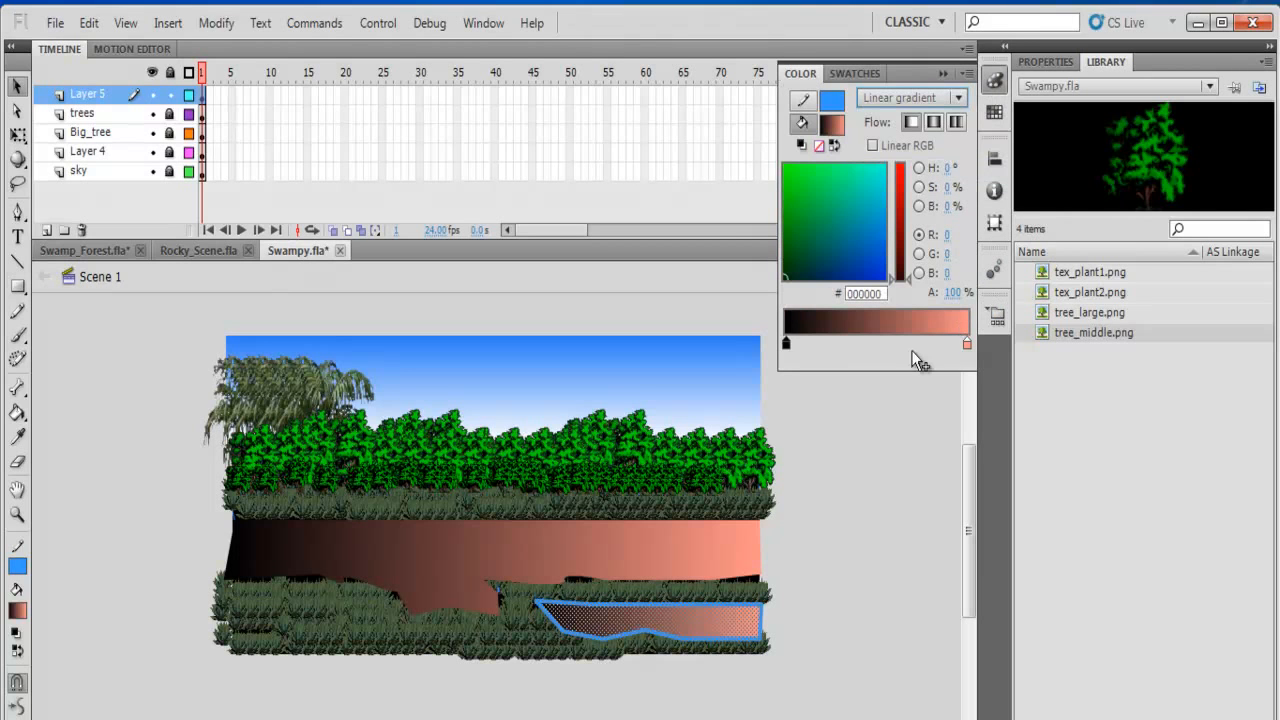
click(787, 345)
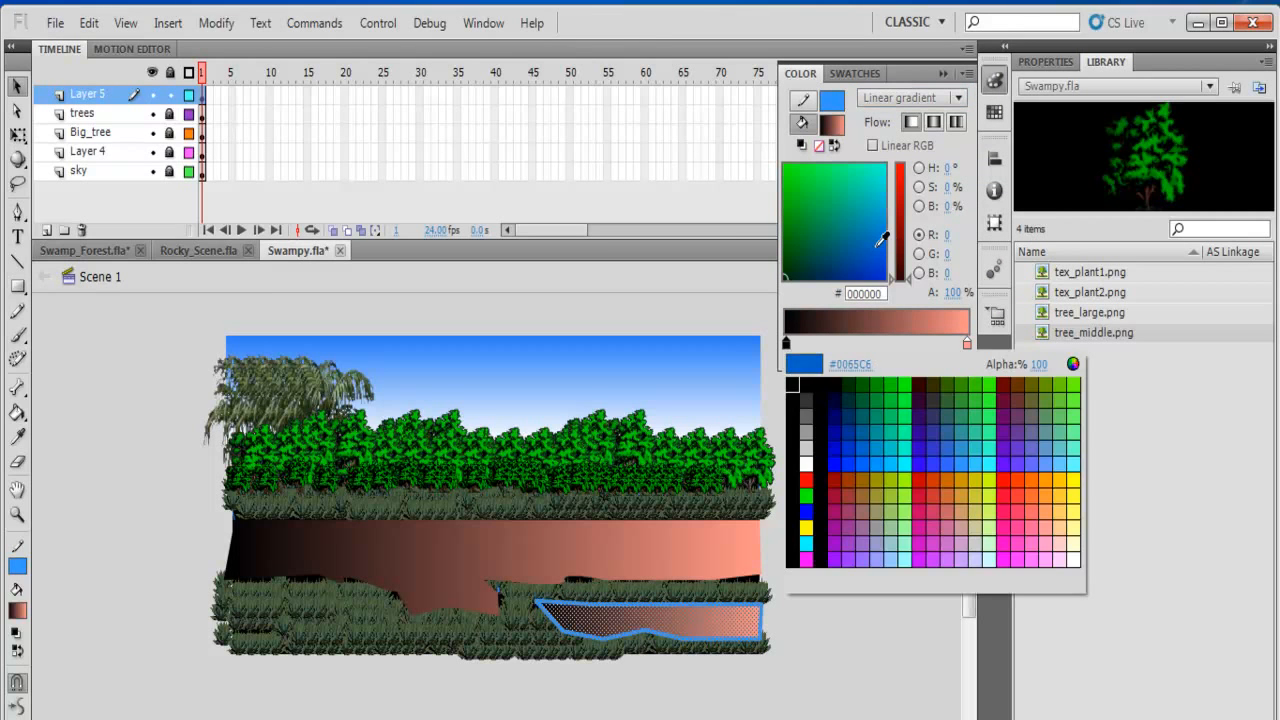
click(876, 245)
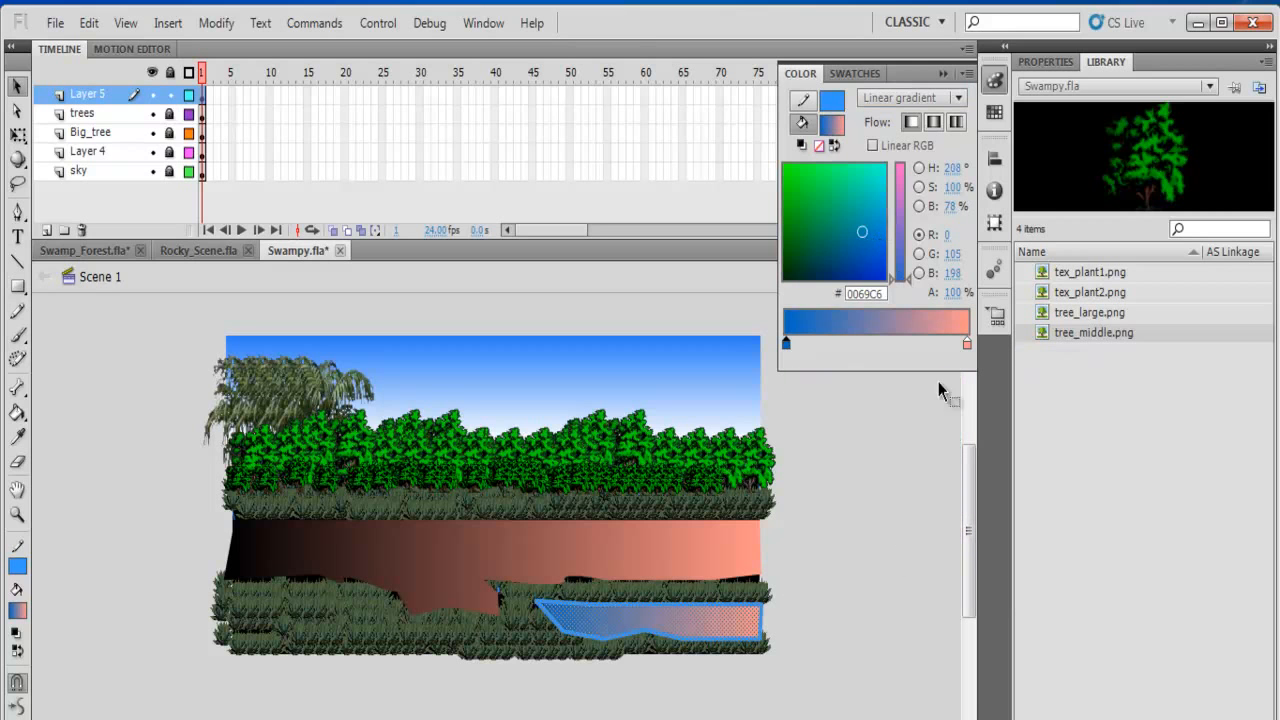
Step: Set the end colour of the water gradient to a bright cyan-blue and deselect the shape
click(967, 344)
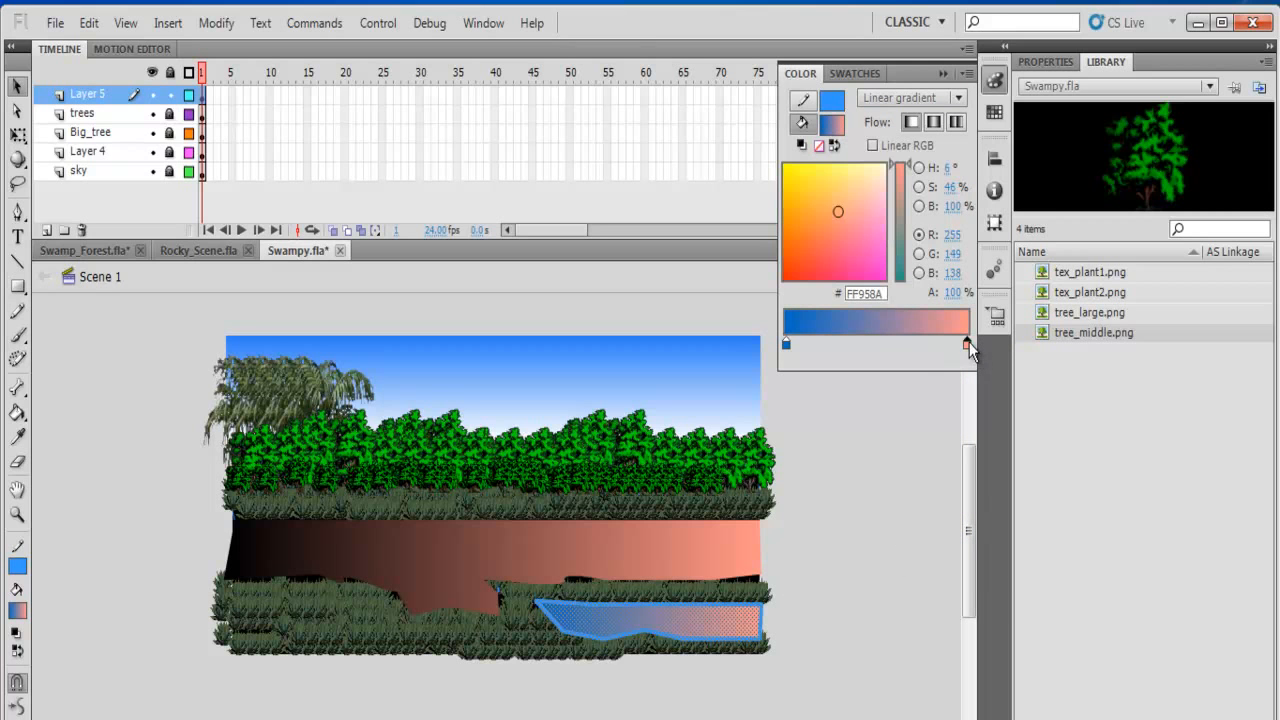
click(969, 343)
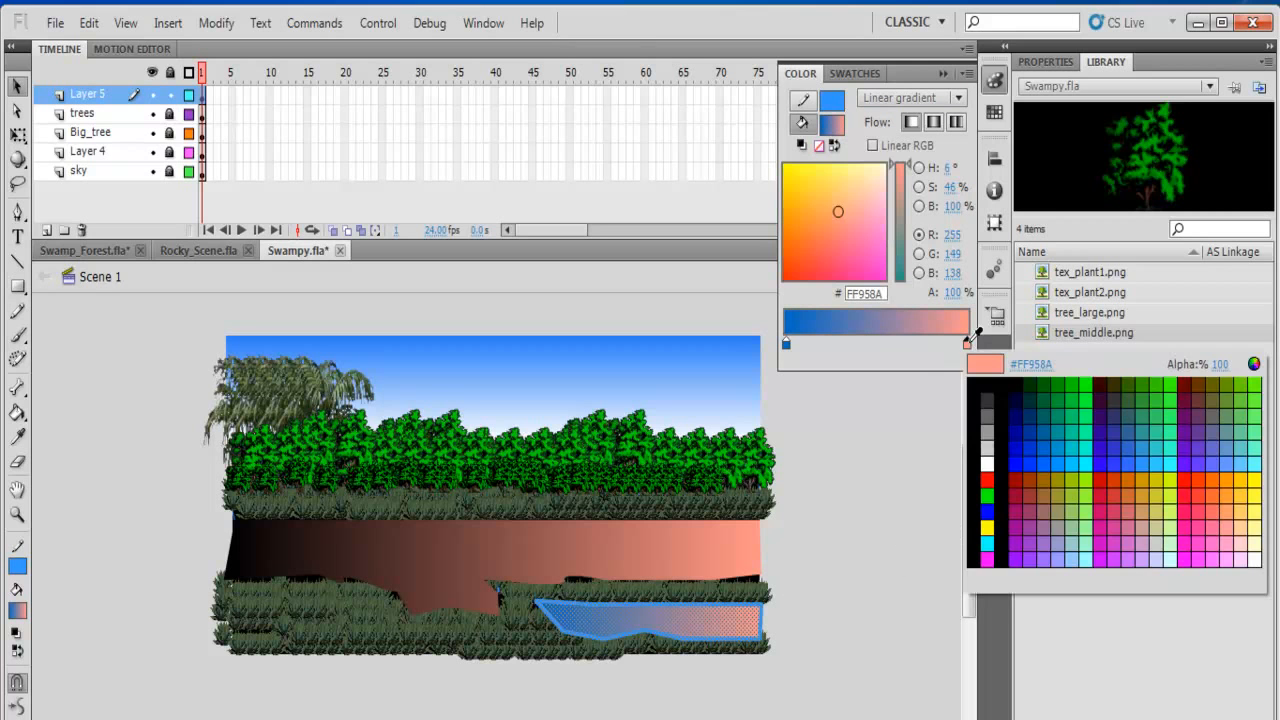
click(1060, 460)
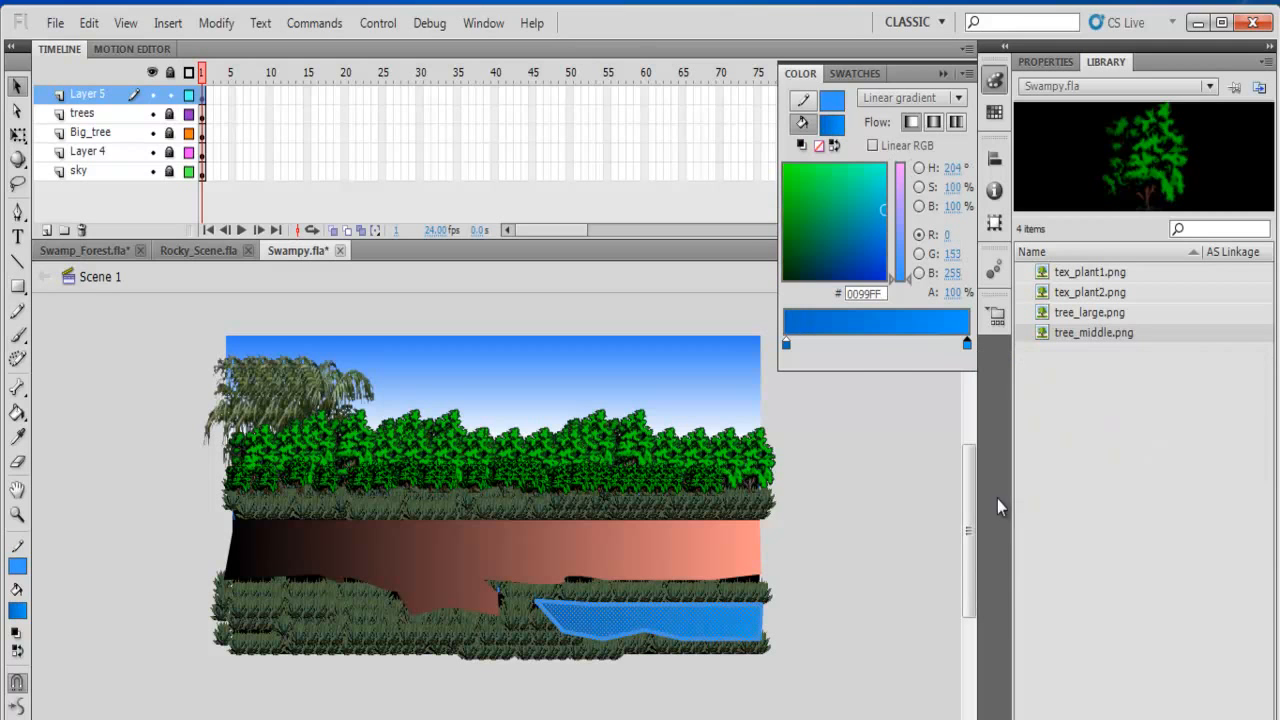
click(968, 344)
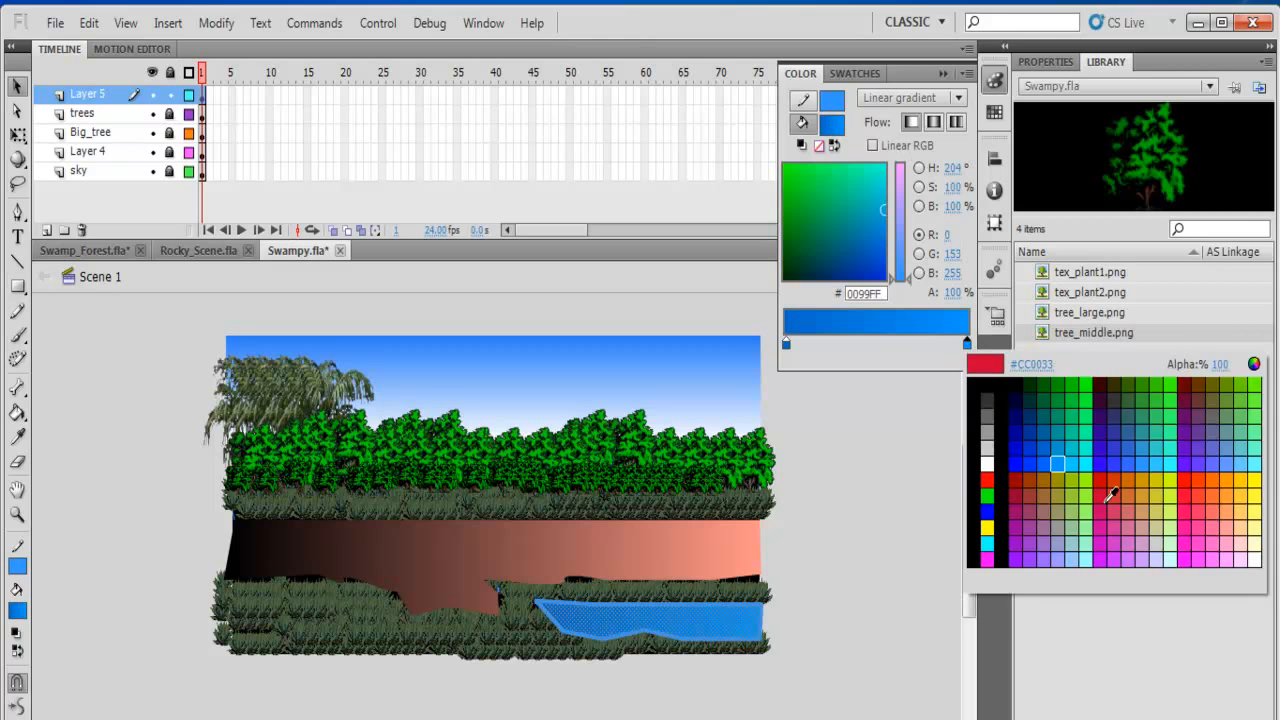
click(1066, 462)
click(865, 614)
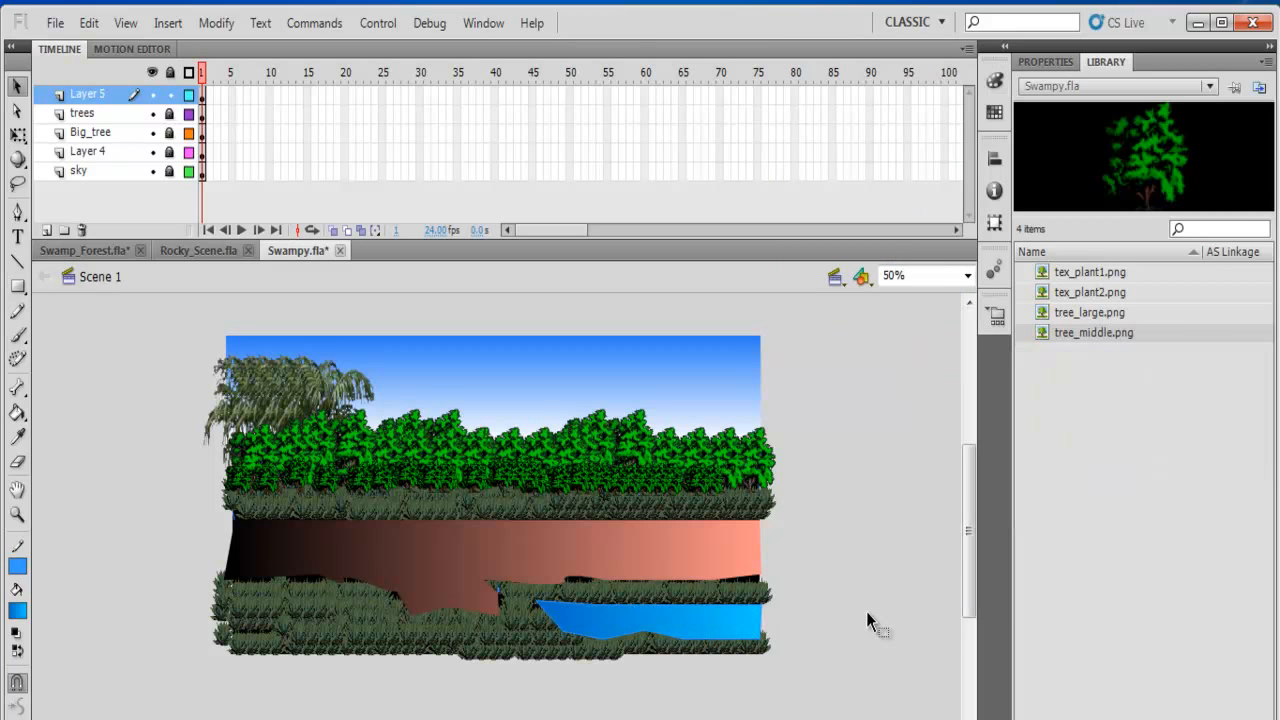
Step: Rename Layer 5 as water and move it below the sky layer
double_click(95, 100)
text(water)
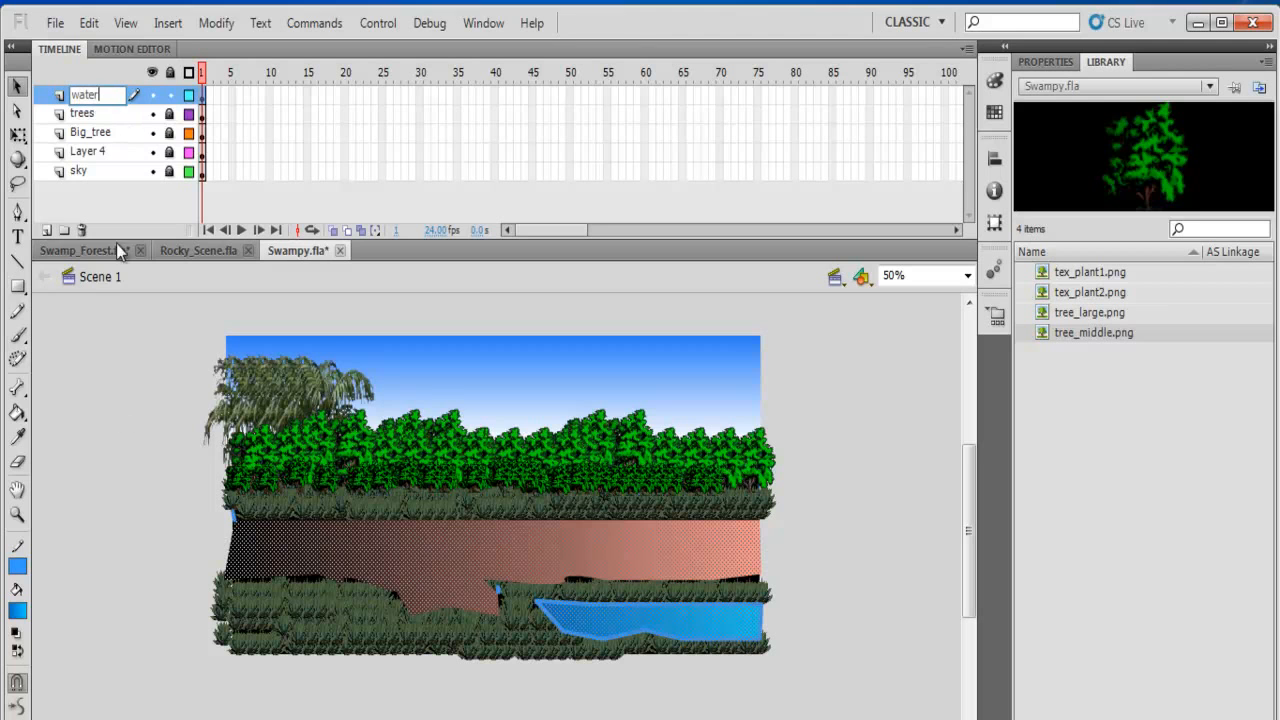
click(20, 92)
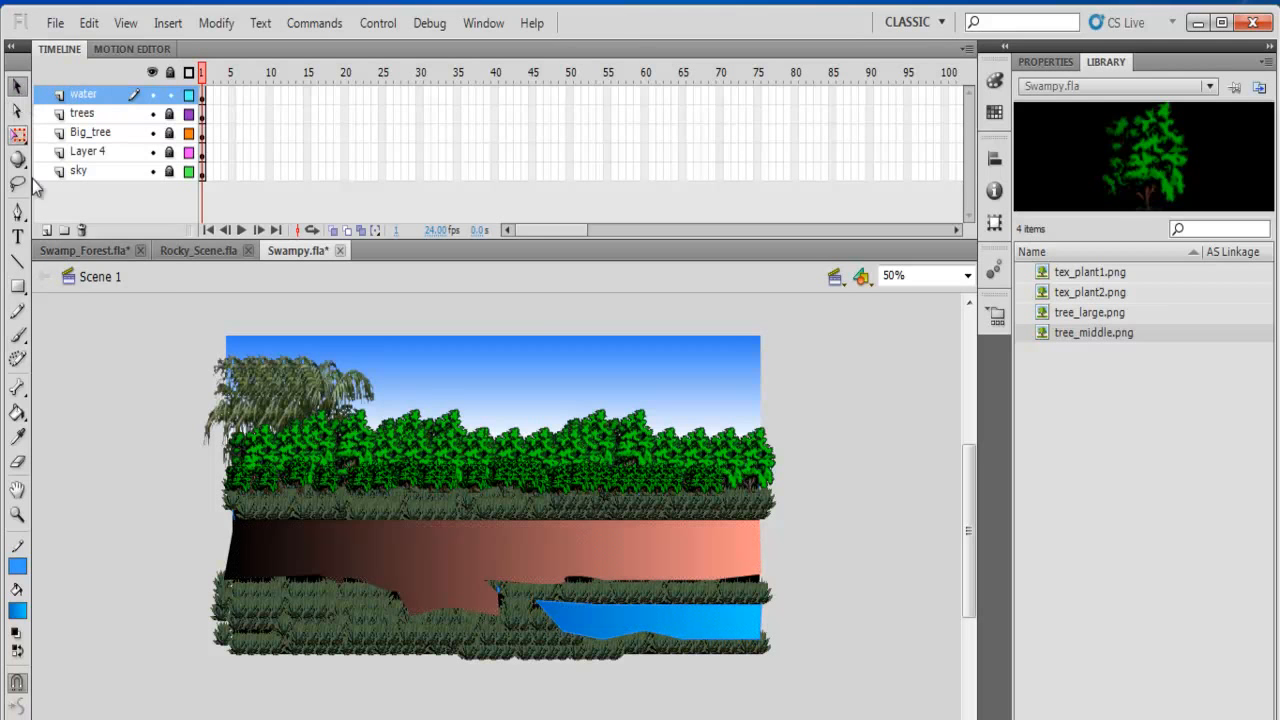
drag(80, 97, 80, 177)
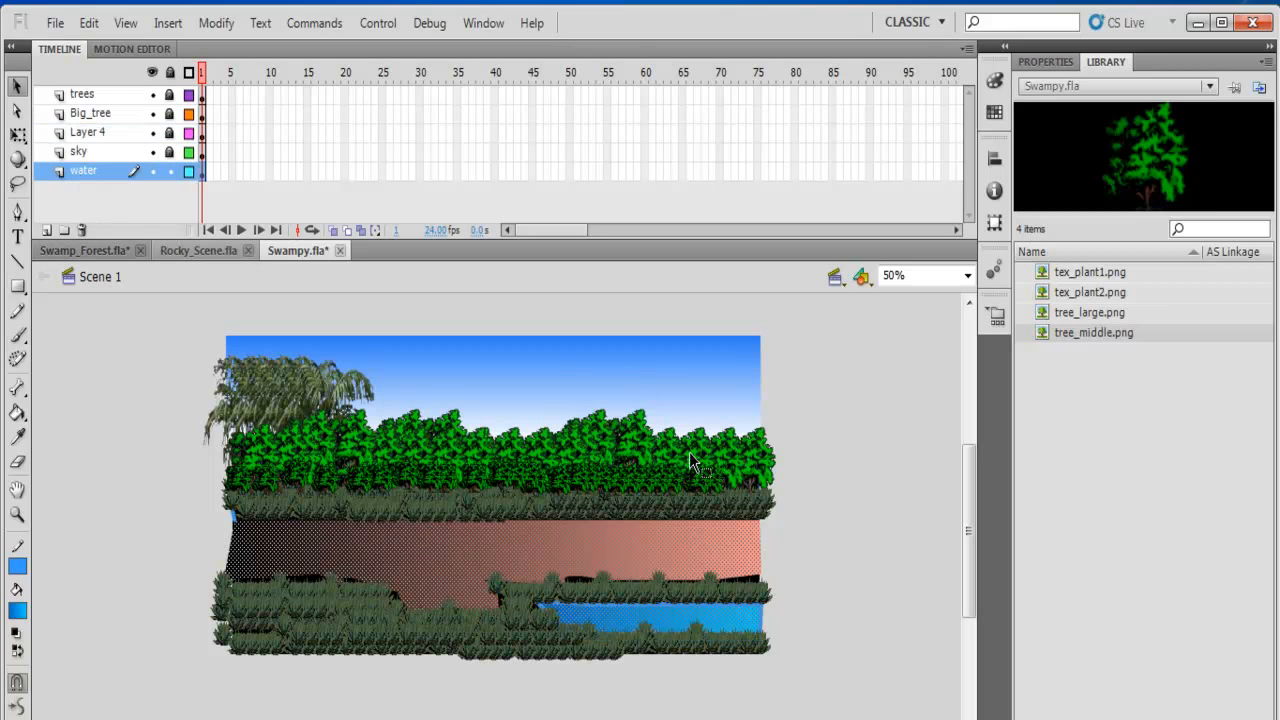
click(854, 578)
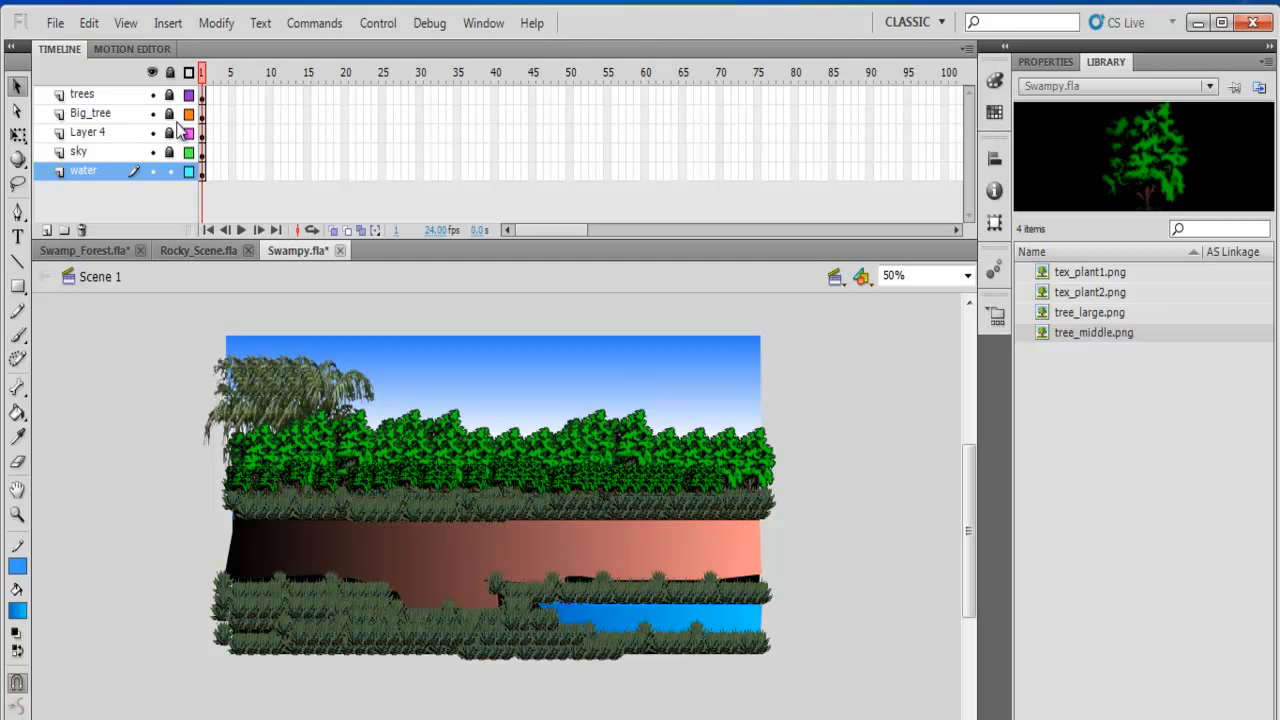
Step: Unlock all layers and reposition the plant row above the blue water to cover the black gaps along its edges
click(171, 73)
click(171, 73)
drag(786, 580, 513, 590)
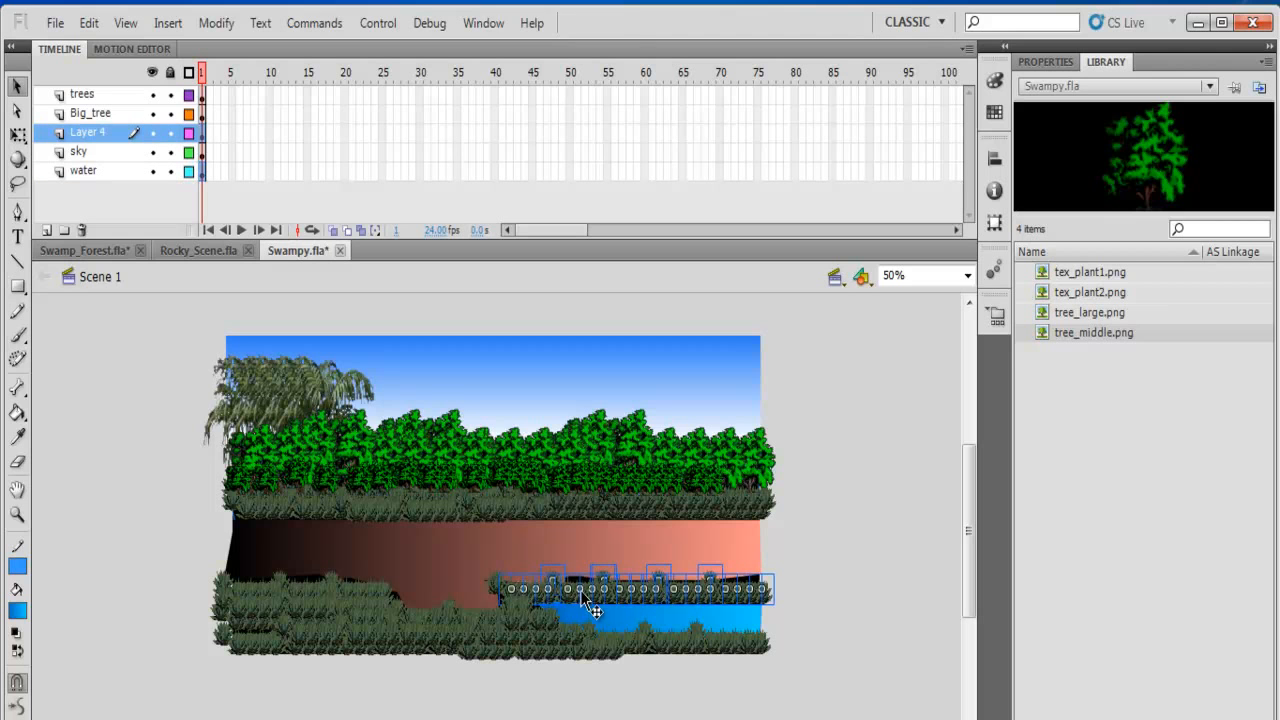
key(shift+Up)
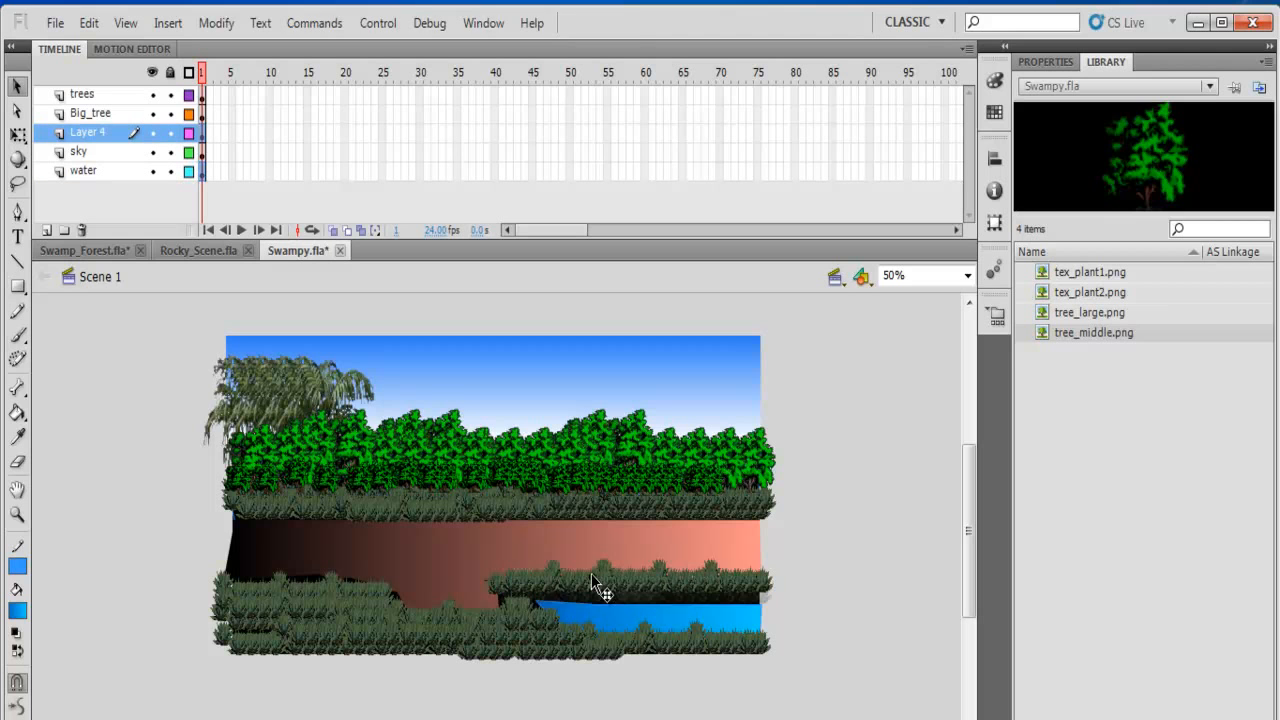
drag(640, 588, 640, 601)
drag(507, 591, 506, 594)
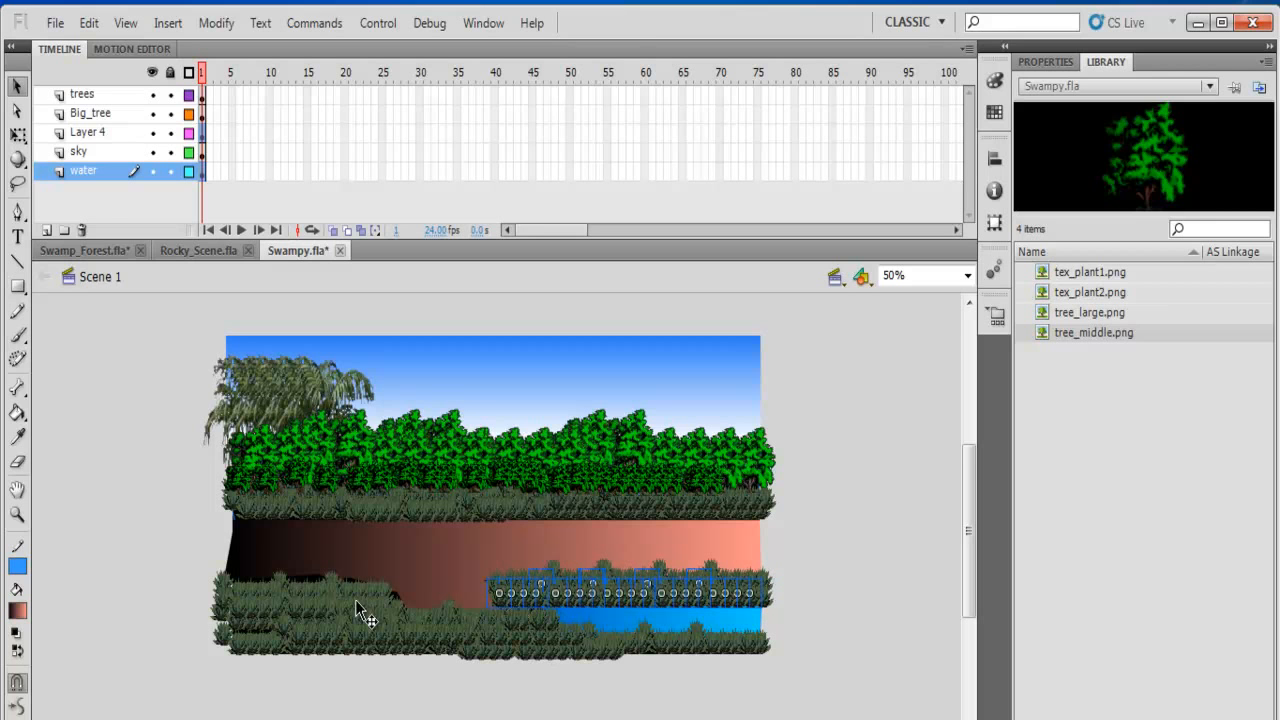
Step: Raise the lower-left plant row over the black gap and place a plant at its end beside the central dip
drag(180, 581, 384, 595)
click(128, 570)
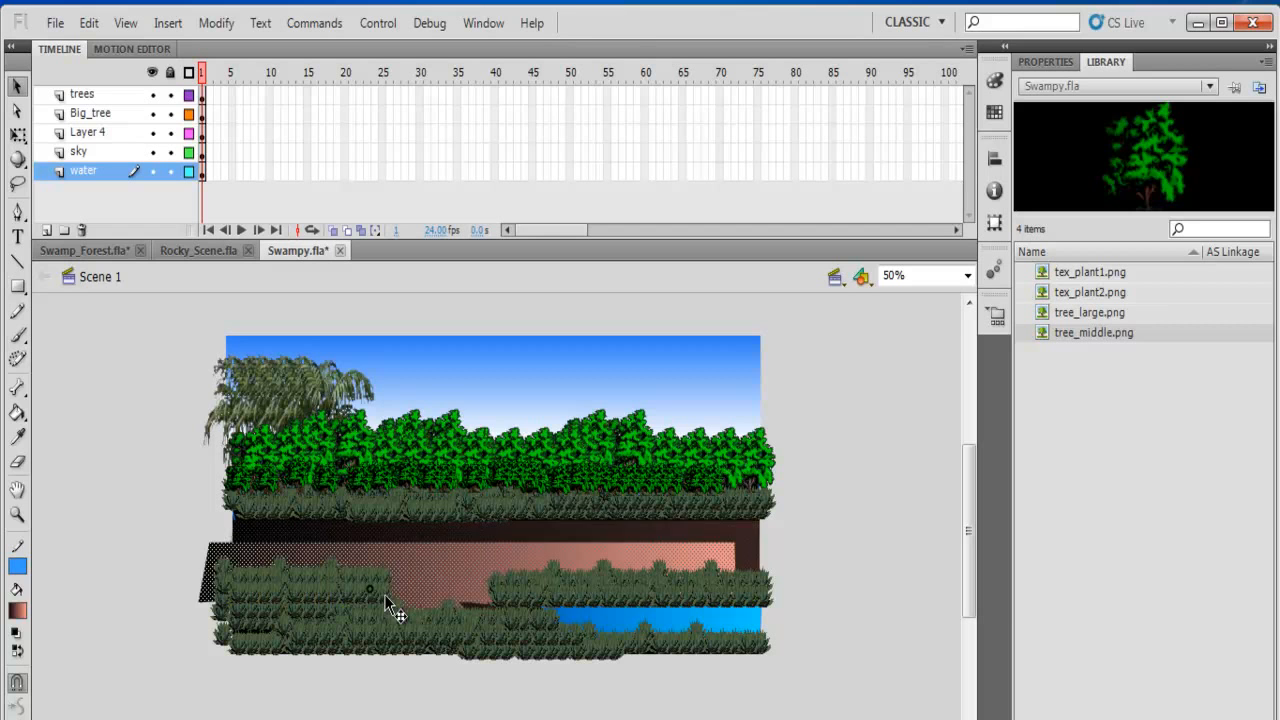
key(ctrl+z)
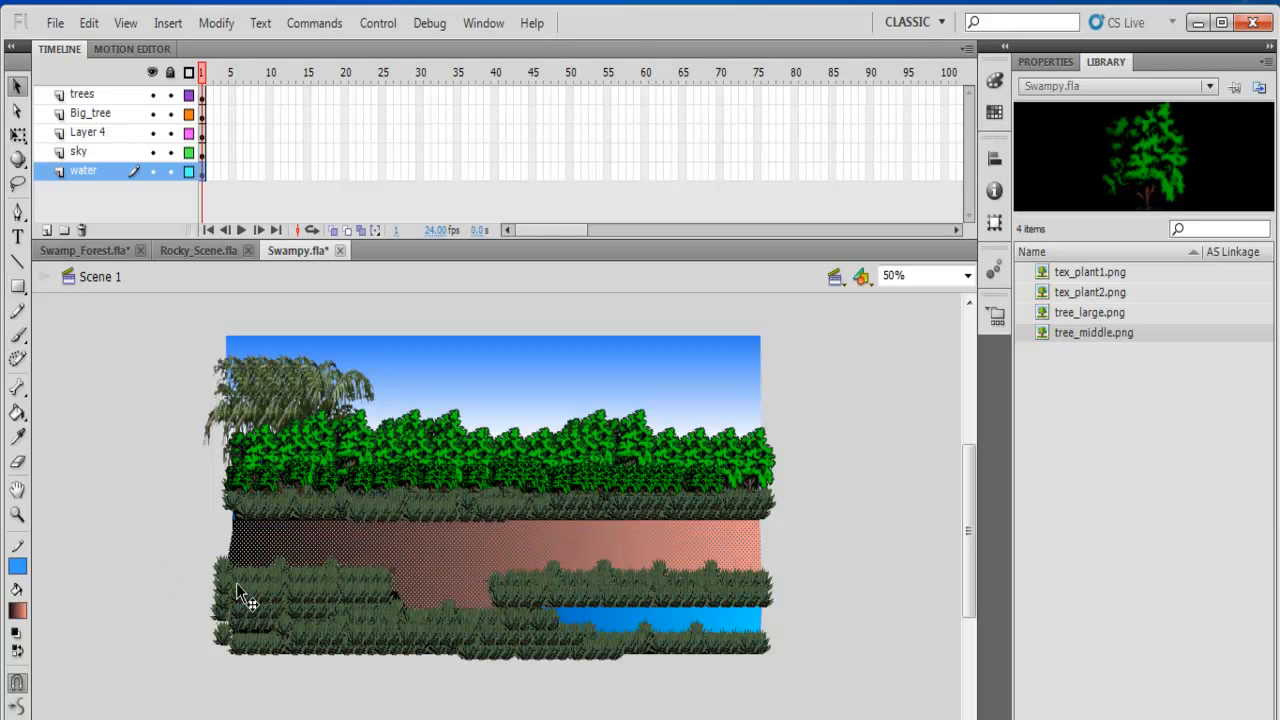
key(ctrl+z)
click(378, 593)
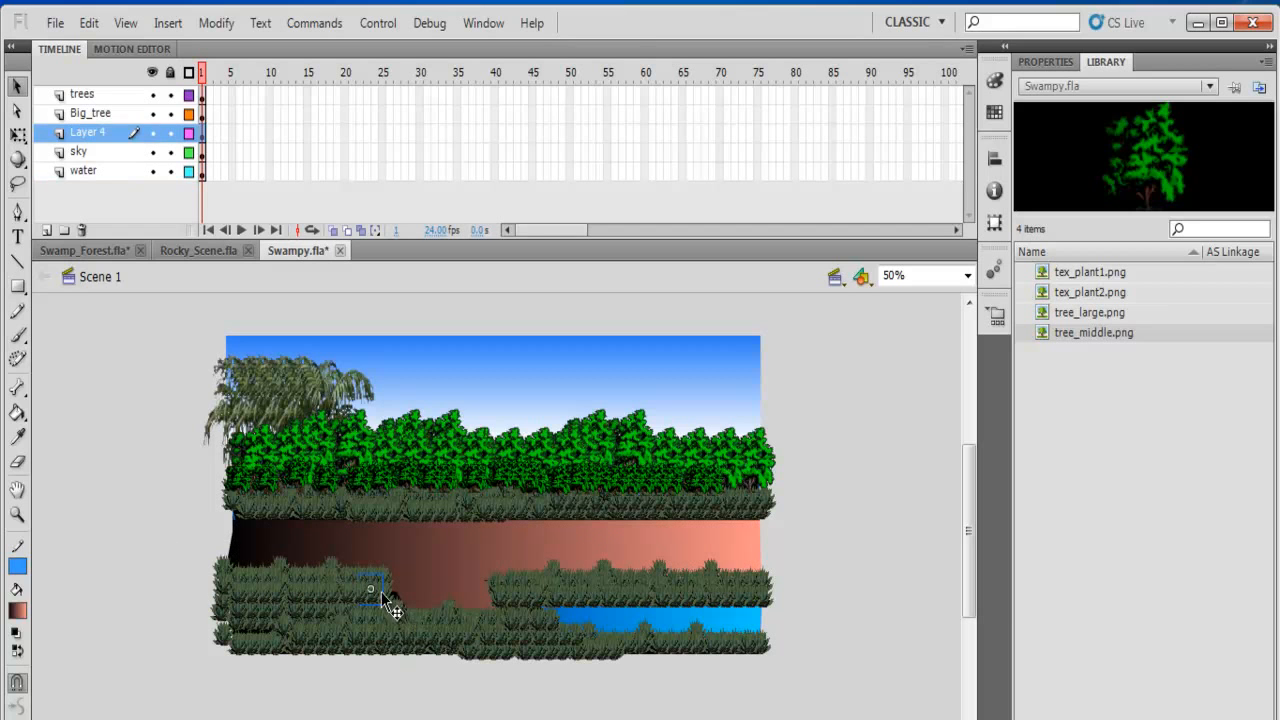
drag(379, 591, 404, 595)
Step: Test the current scene and move the preview window to inspect the swamp picture
click(380, 23)
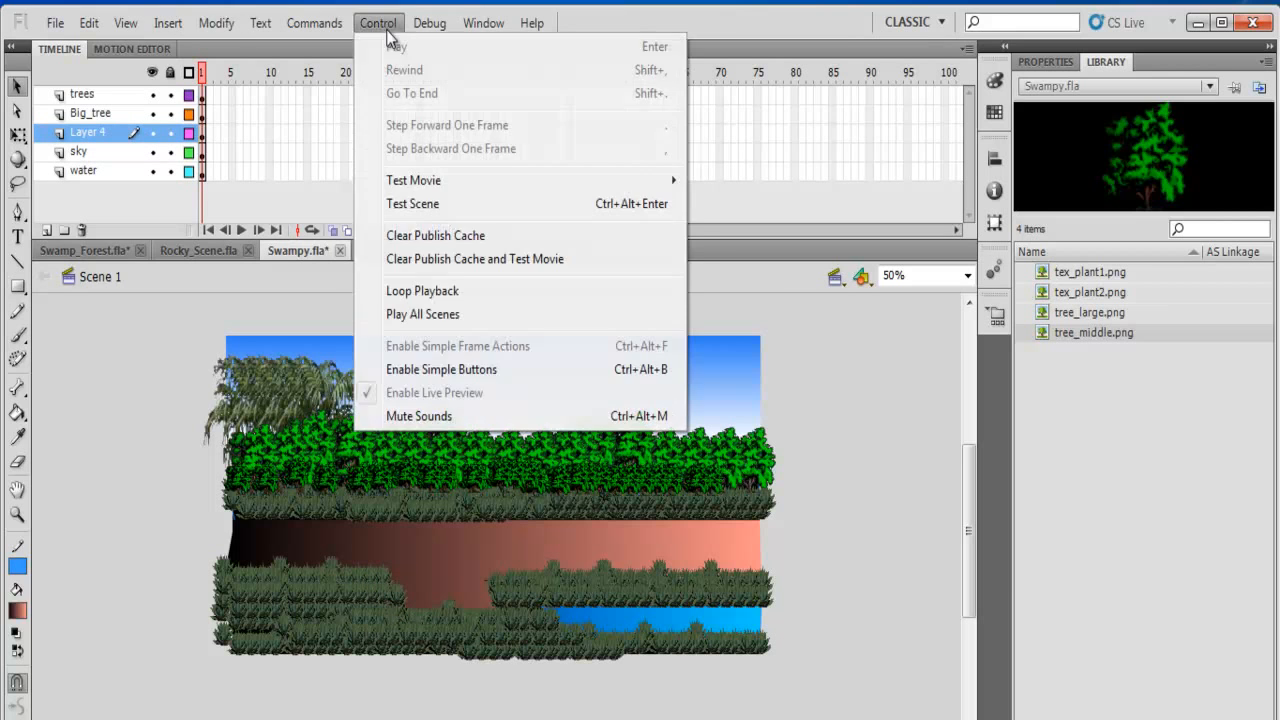
click(427, 209)
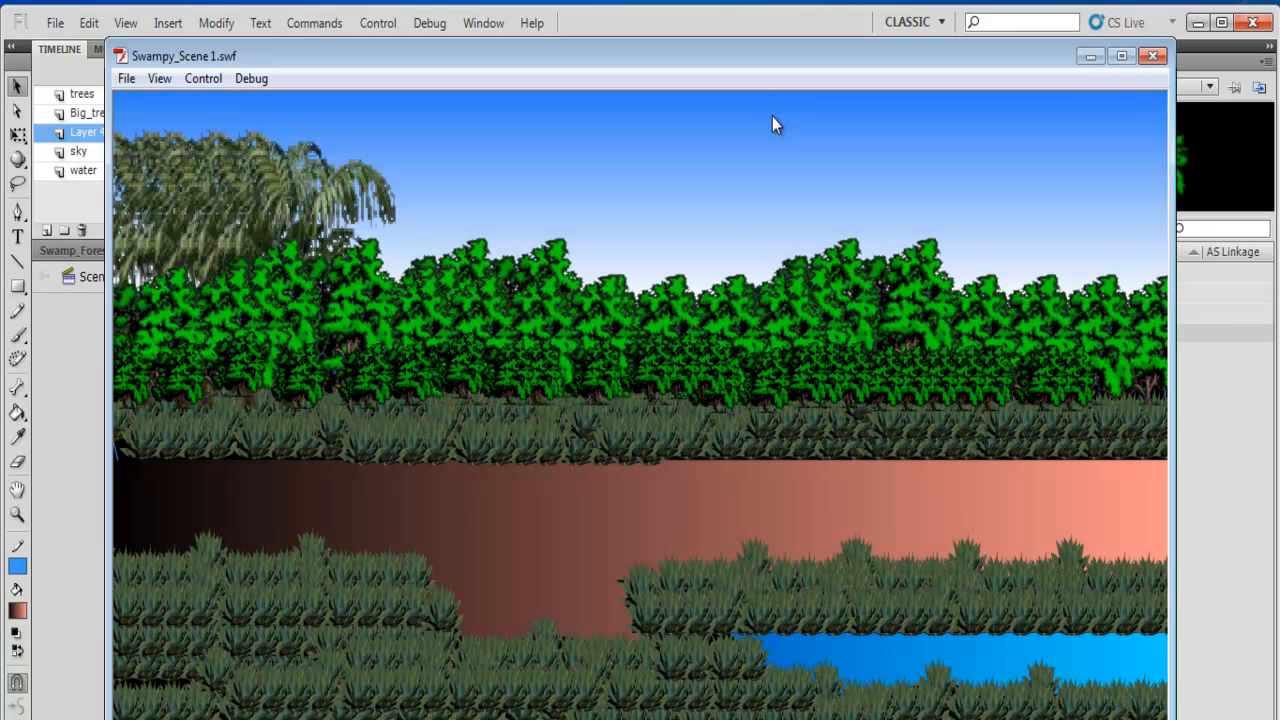
drag(723, 62, 613, 43)
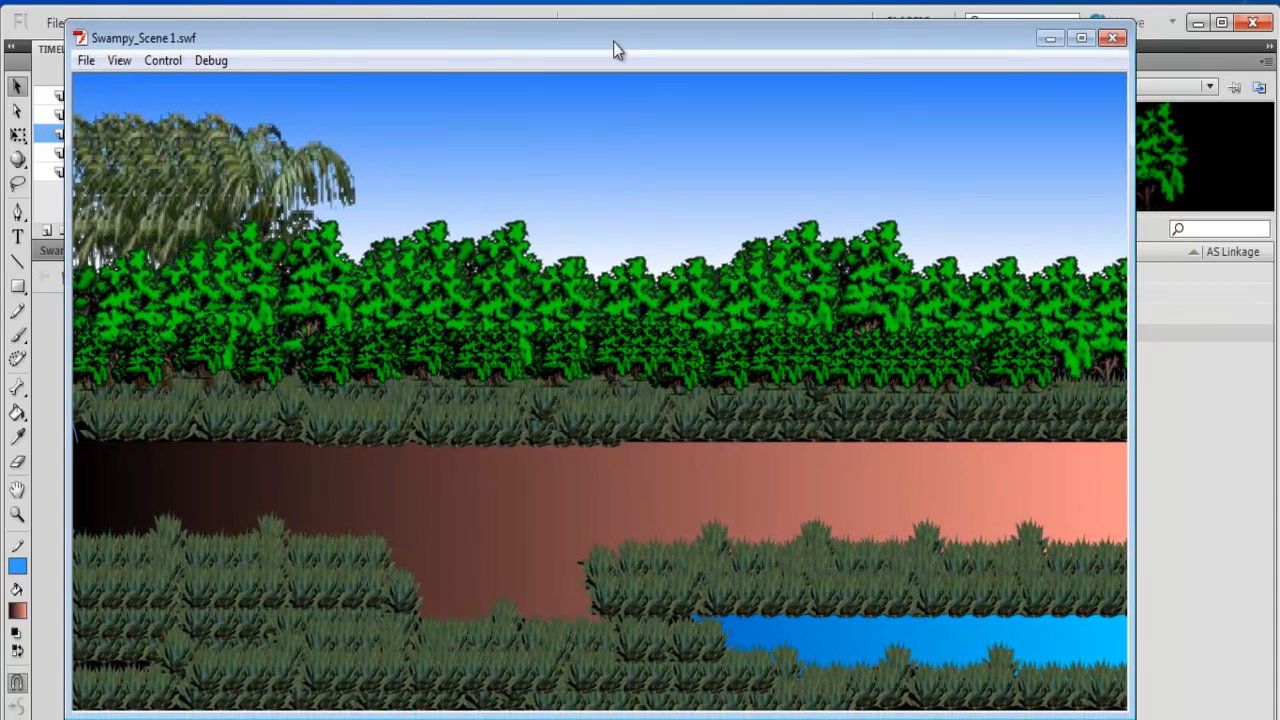